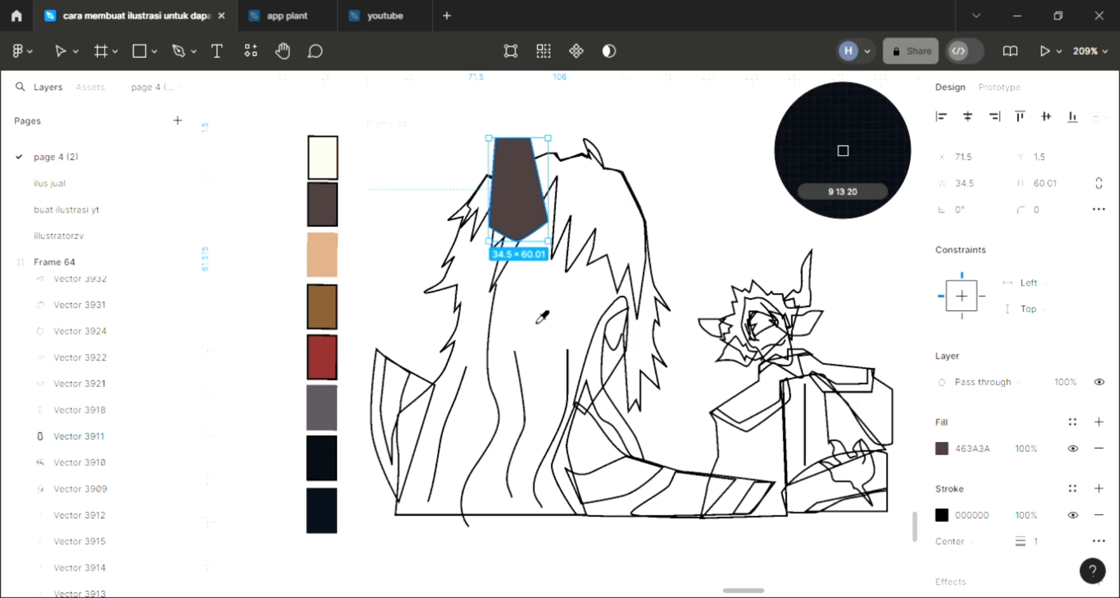
# Fill the jagged front hair shape with the peach color C79C79.
pyautogui.click(494, 200)
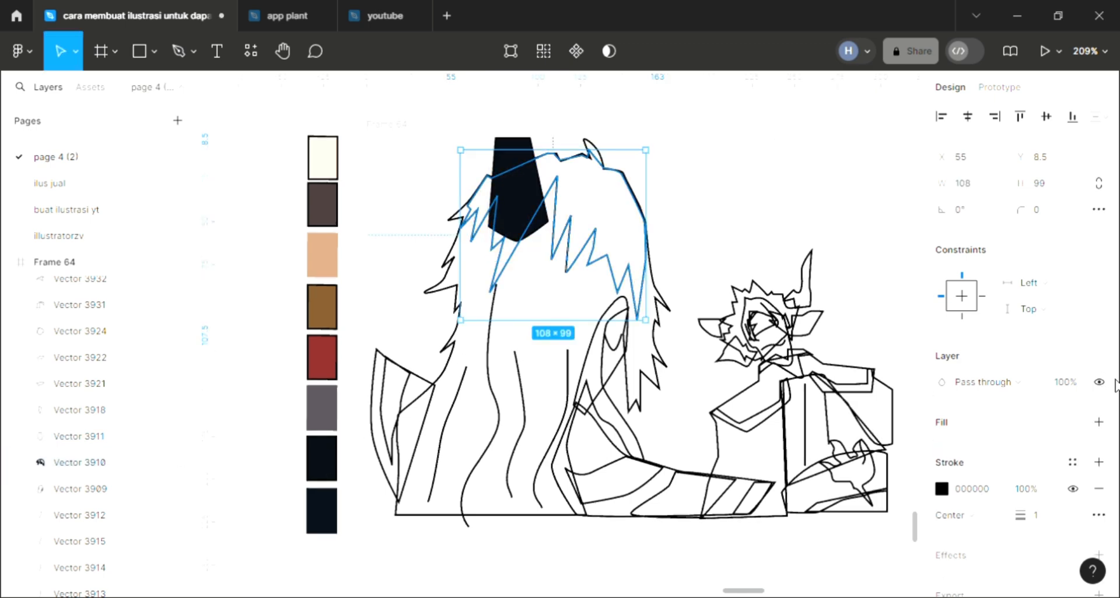
pyautogui.click(1101, 423)
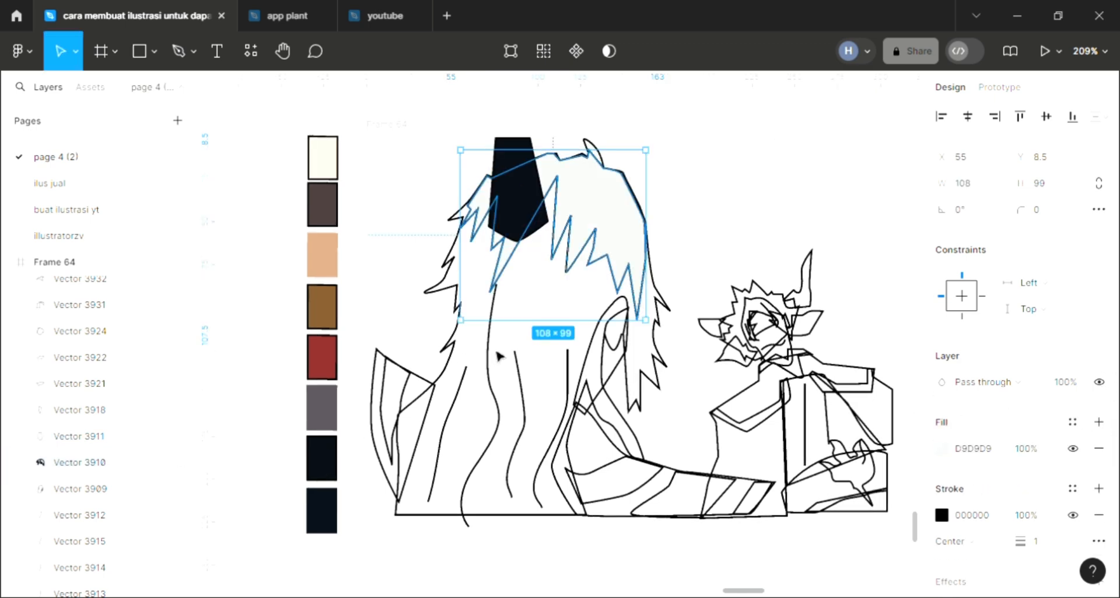
pyautogui.press('i')
pyautogui.click(449, 344)
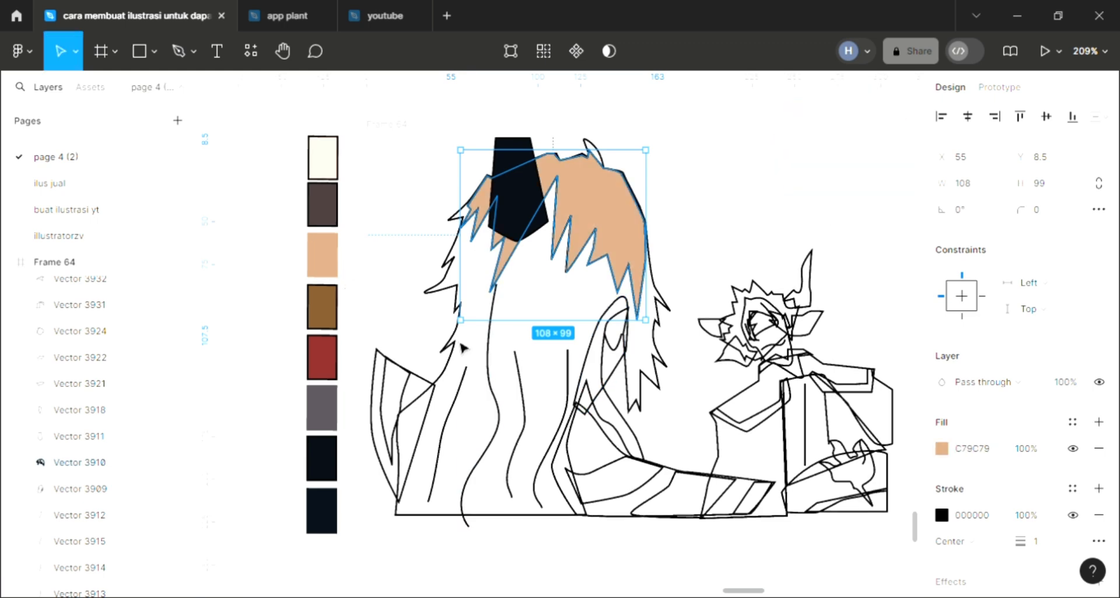
# Fill the large long-hair shape with a darker shade of the bangs' peach, AC886B.
pyautogui.click(463, 345)
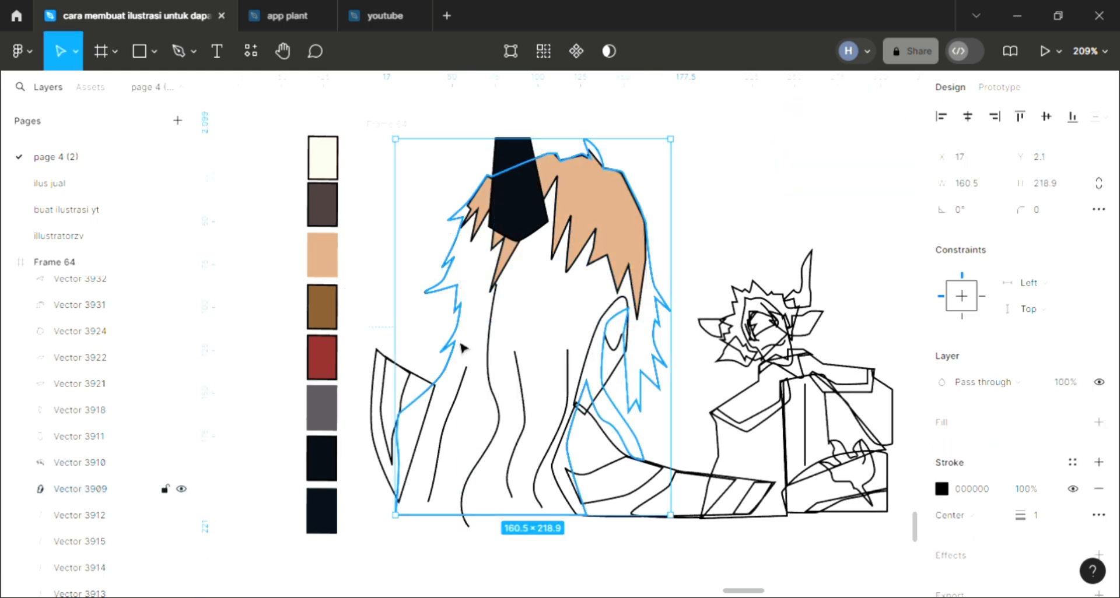
pyautogui.click(1099, 422)
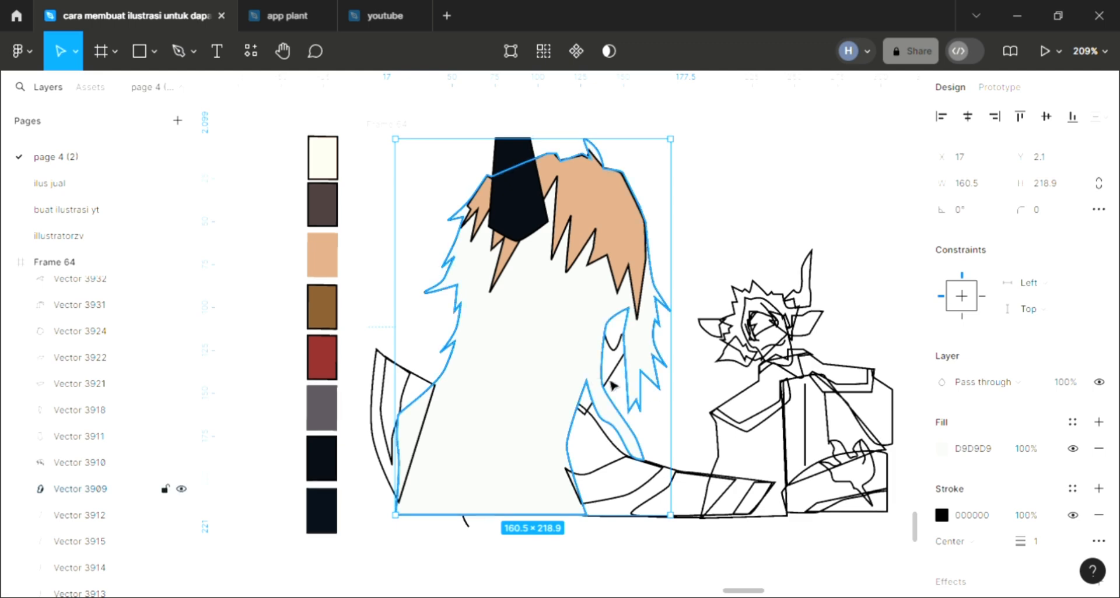
pyautogui.press('i')
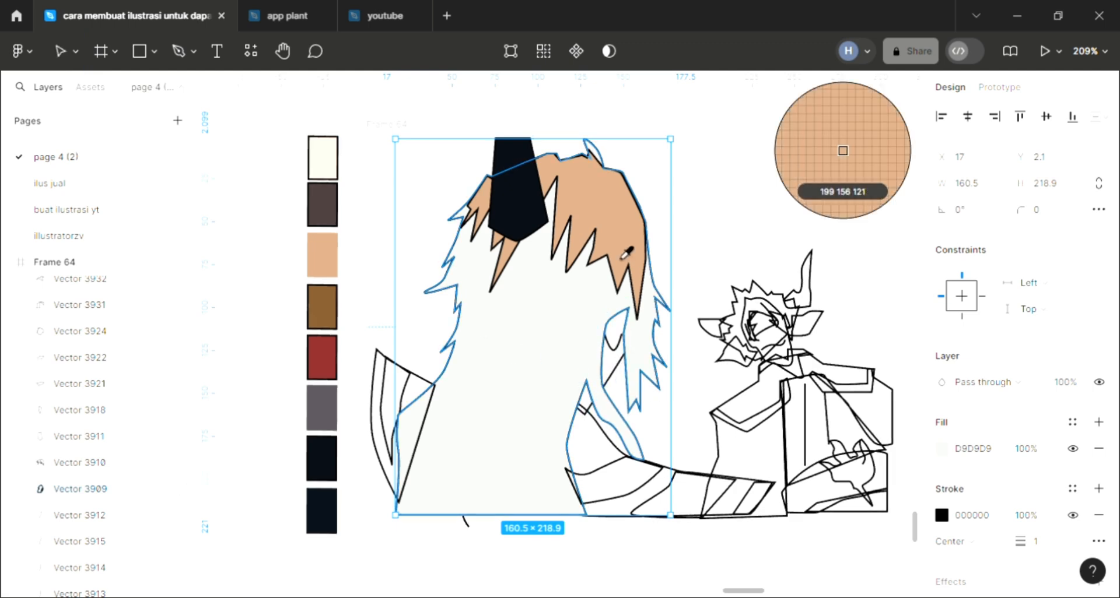
pyautogui.click(627, 253)
pyautogui.press('Escape')
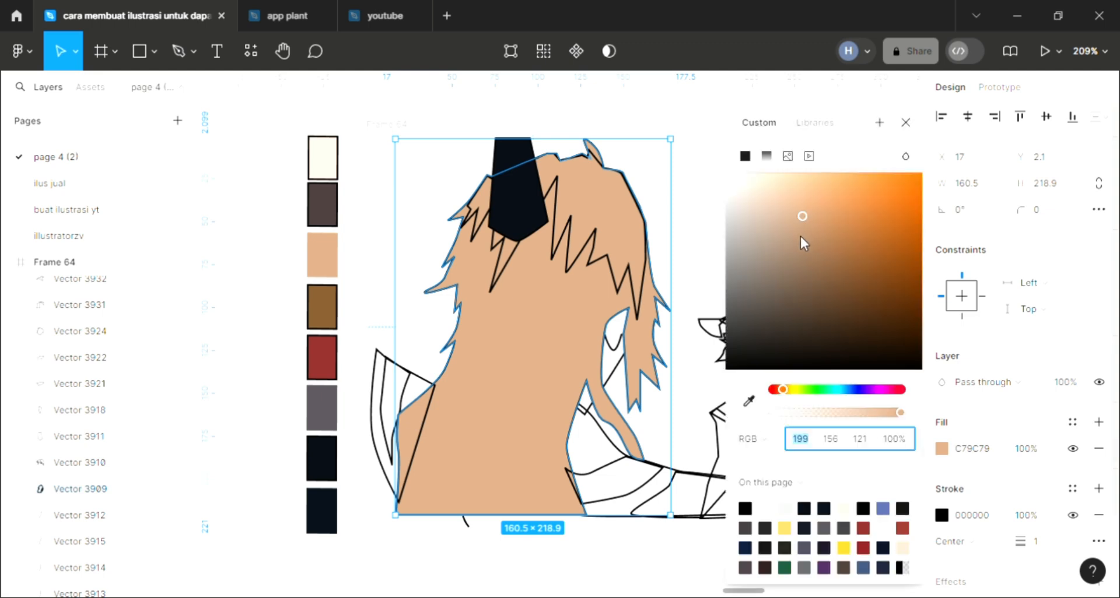
pyautogui.click(800, 236)
pyautogui.click(798, 252)
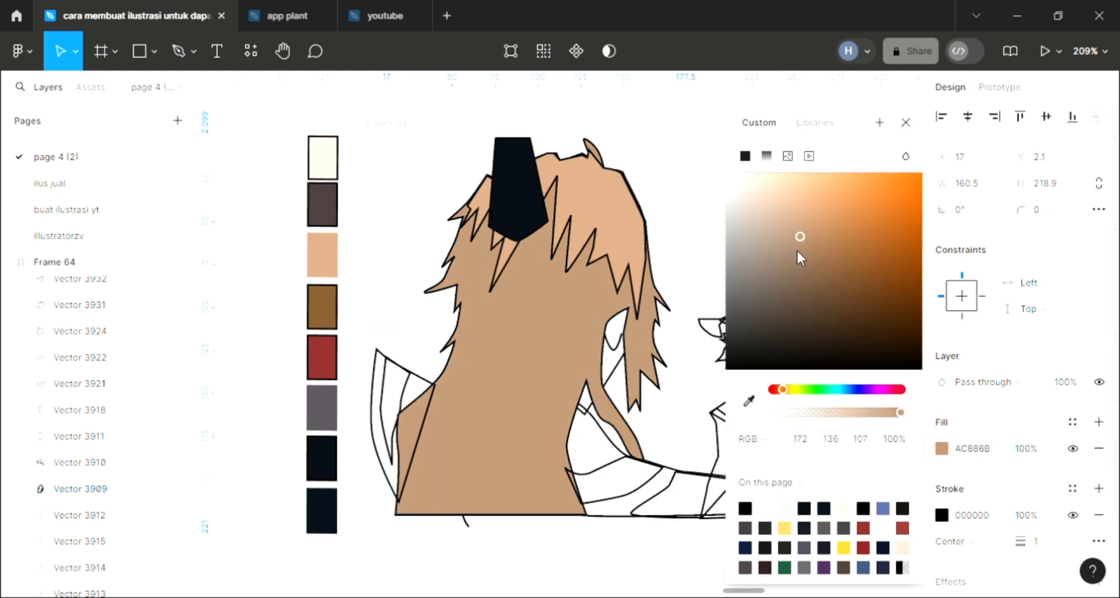
pyautogui.click(905, 123)
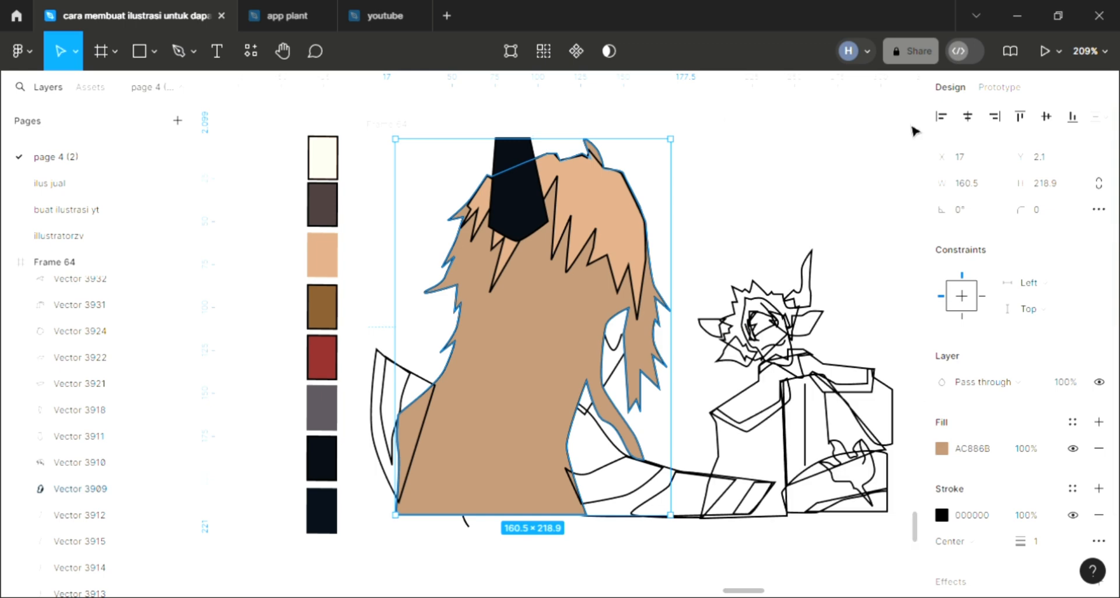
# Send the long-hair shape backward until it sits behind the wavy strand lines.
pyautogui.hotkey('ctrl', '[')
pyautogui.hotkey('ctrl', '[')
pyautogui.hotkey('ctrl', '[')
pyautogui.hotkey('ctrl', '[')
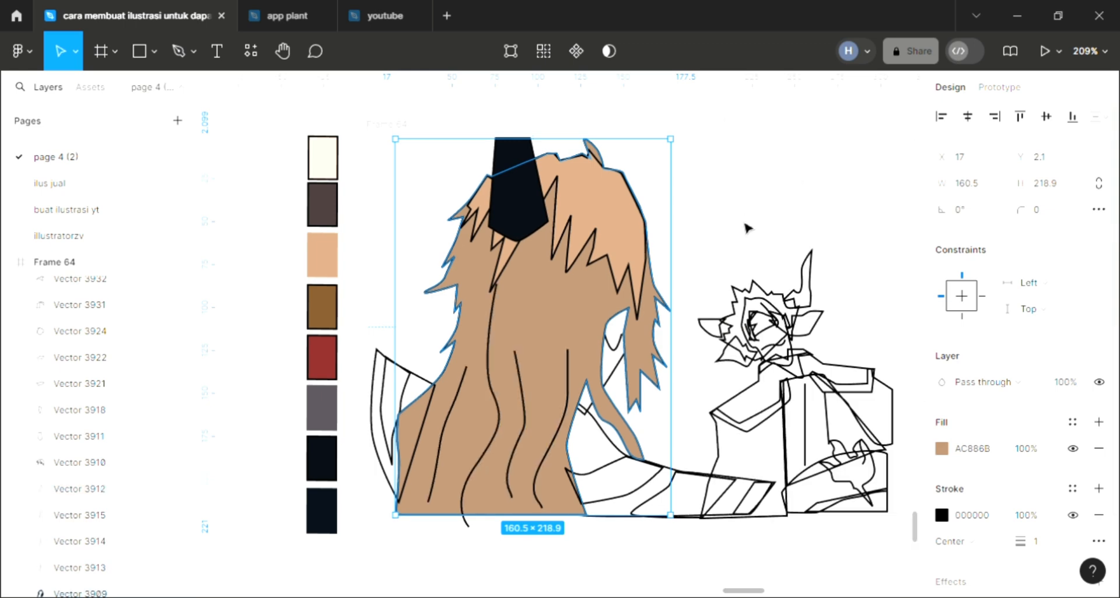
# Send the face shape to the back and fill it with a skin tone, F1D4C5, darkened slightly from the sampled cream.
pyautogui.click(720, 288)
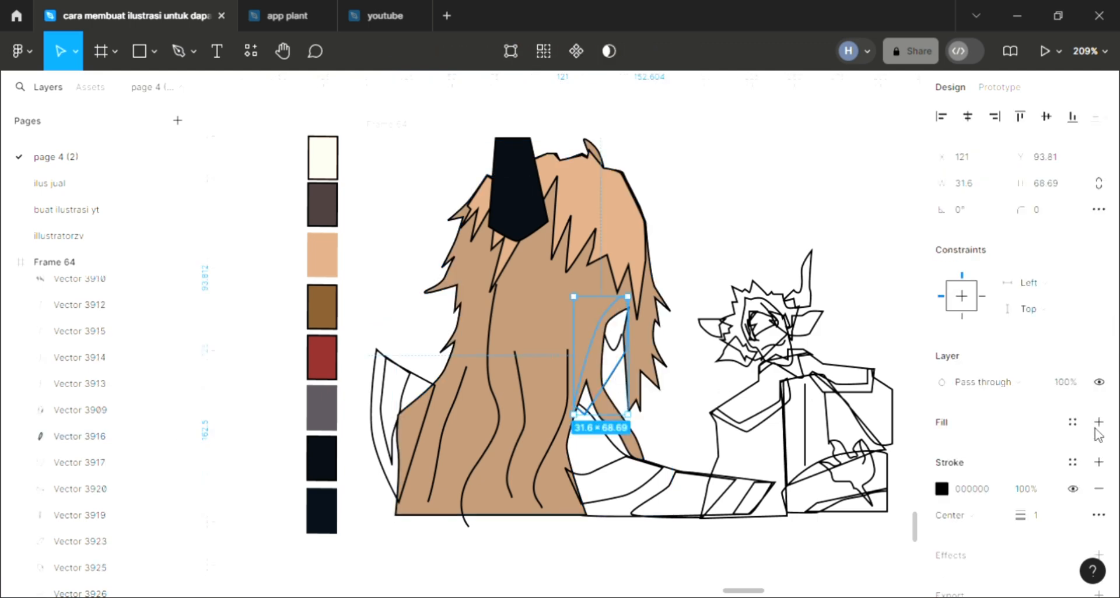
pyautogui.click(1098, 422)
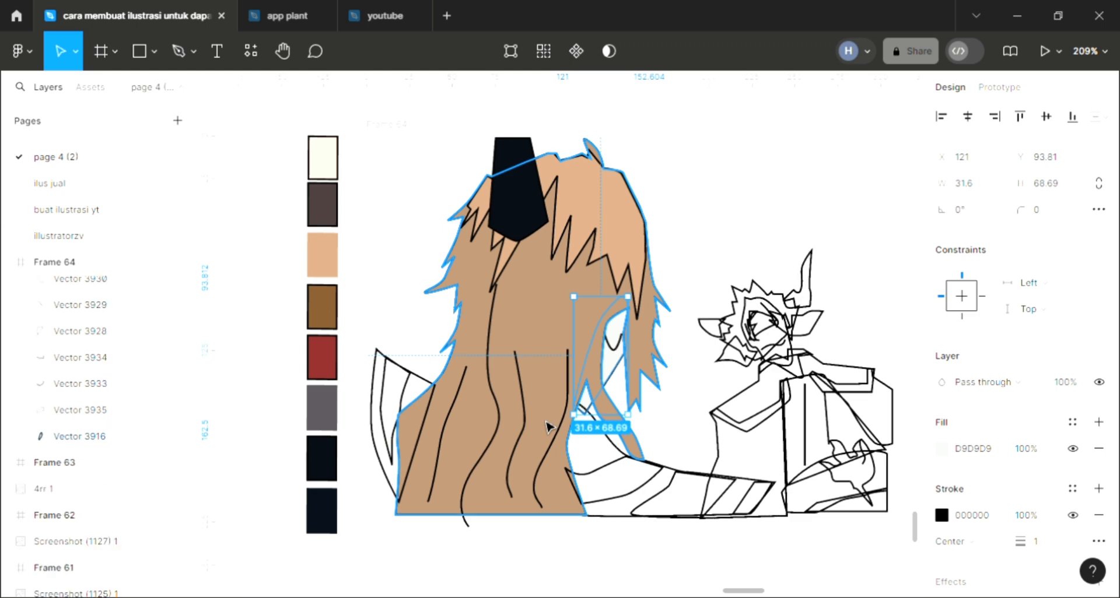
pyautogui.press('i')
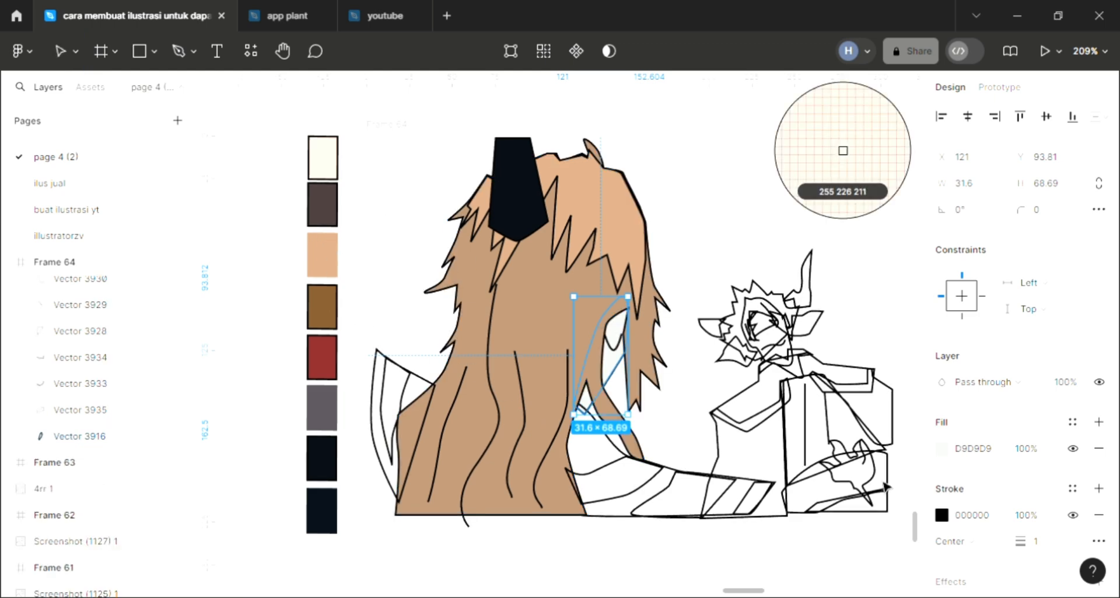
pyautogui.click(322, 157)
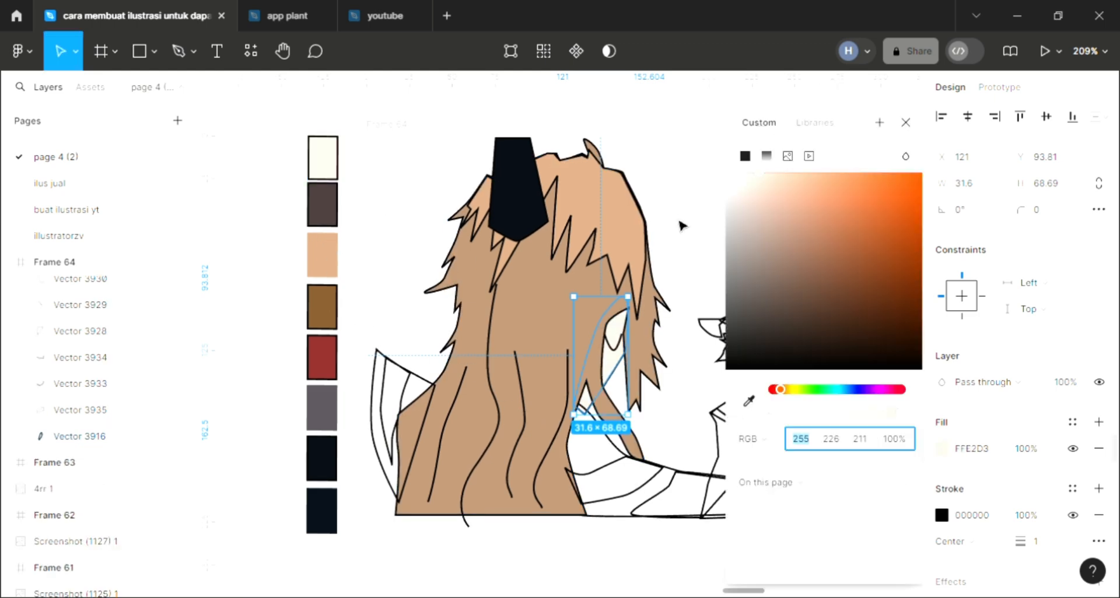
pyautogui.click(766, 196)
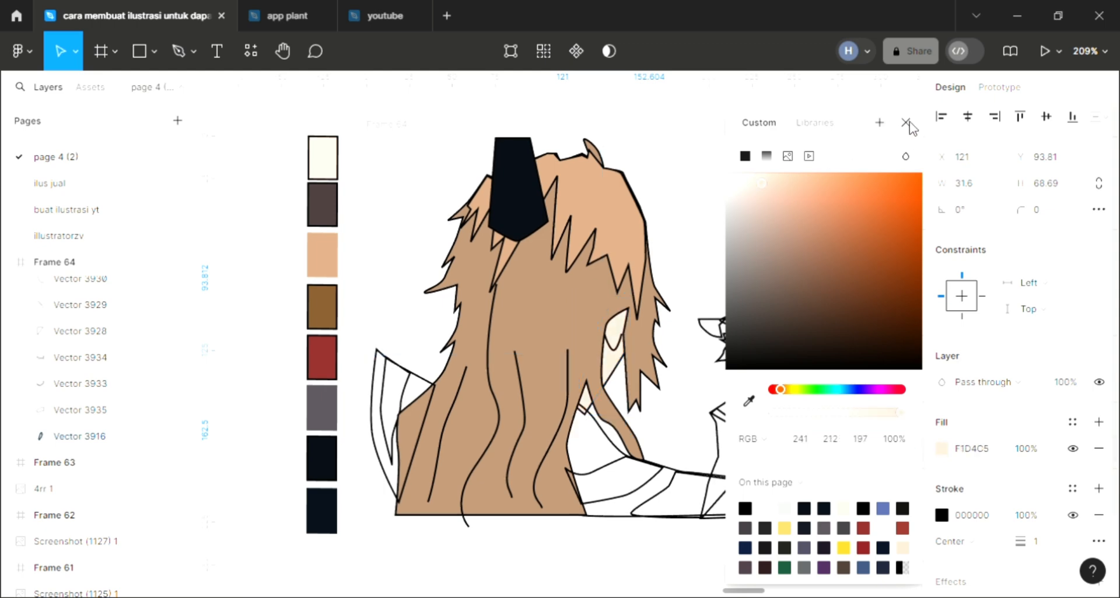
pyautogui.click(906, 122)
pyautogui.click(432, 390)
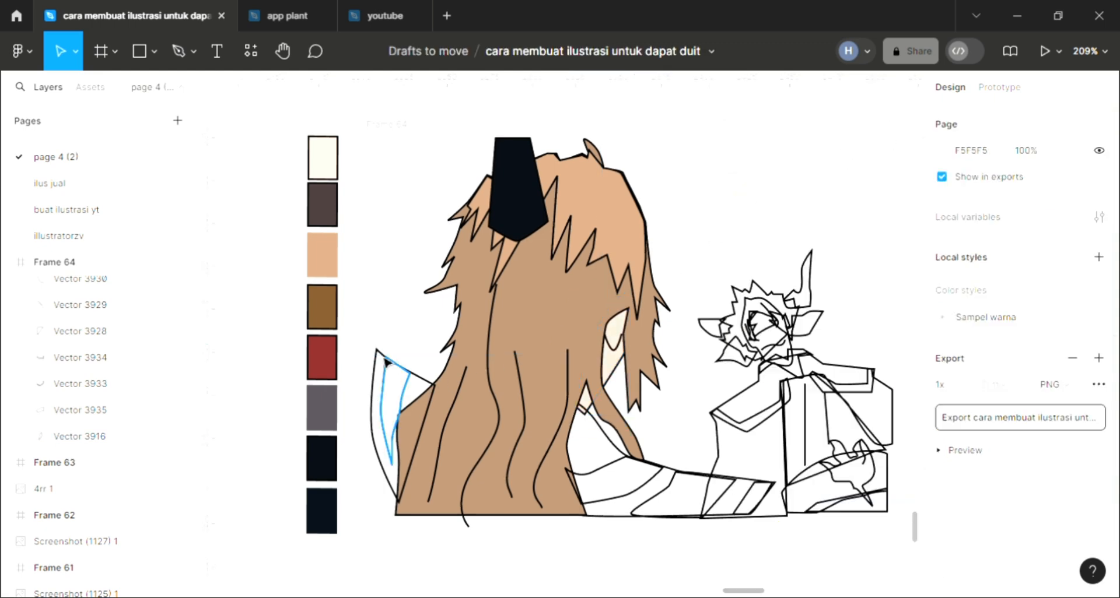
# Send the pointed shape left of the hair to the back and fill it with the horn's near-black 090D14.
pyautogui.click(385, 361)
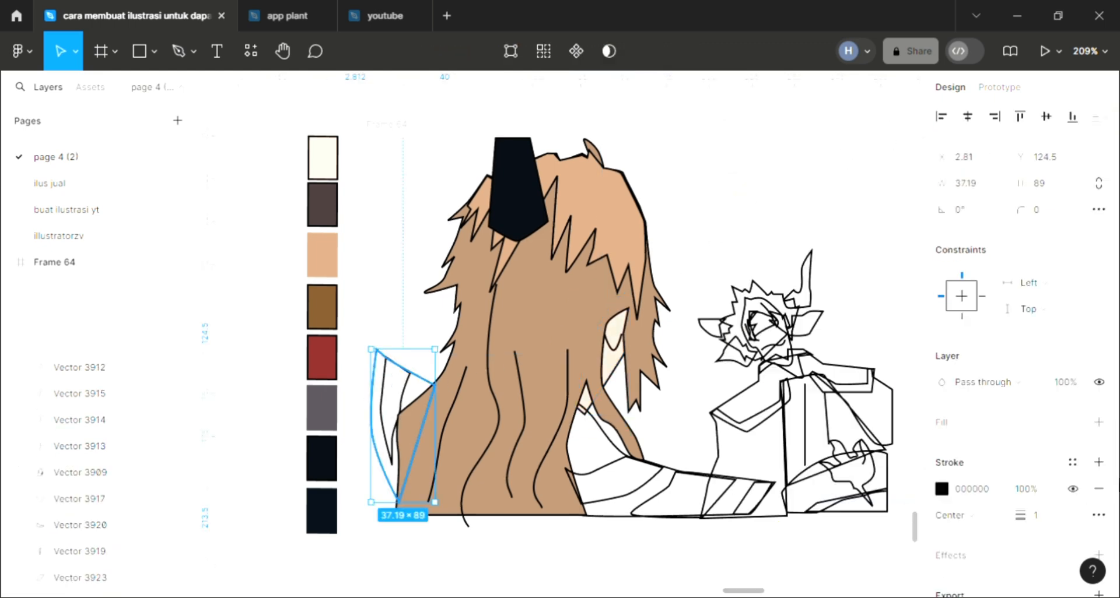
pyautogui.click(1099, 421)
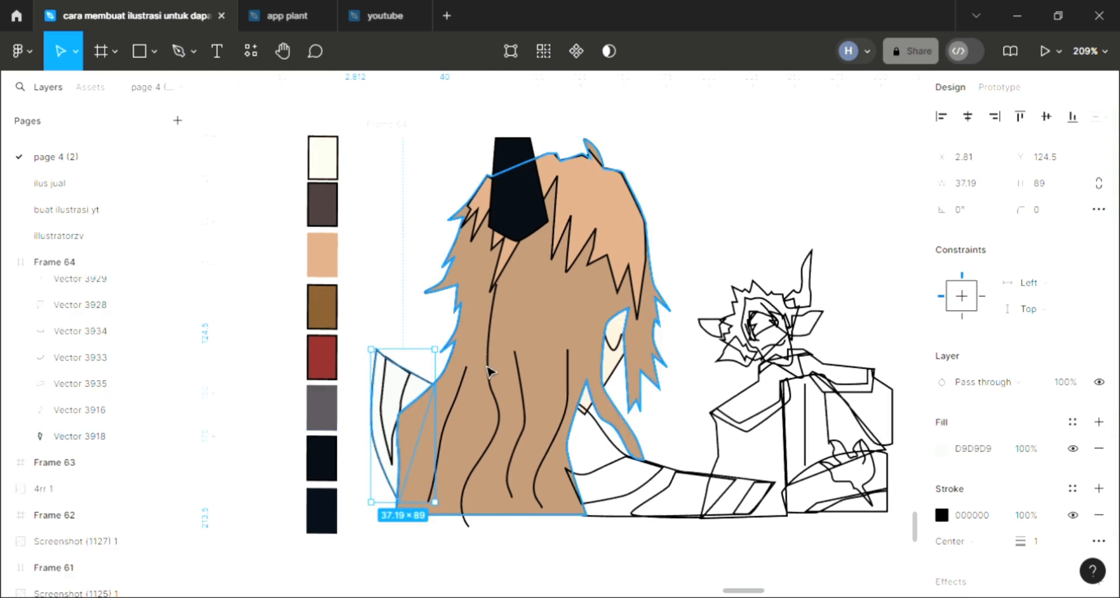
pyautogui.press('i')
pyautogui.click(516, 221)
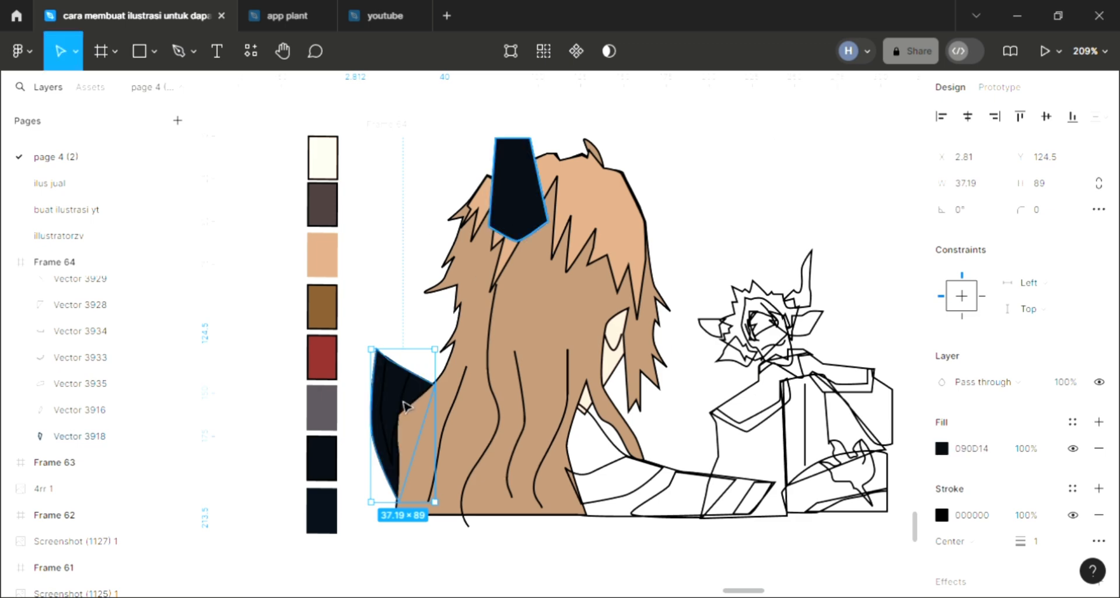
# Fill the narrow stripe inside the pointed shape left of the hair with the palette's brown, 7D562D.
pyautogui.click(409, 401)
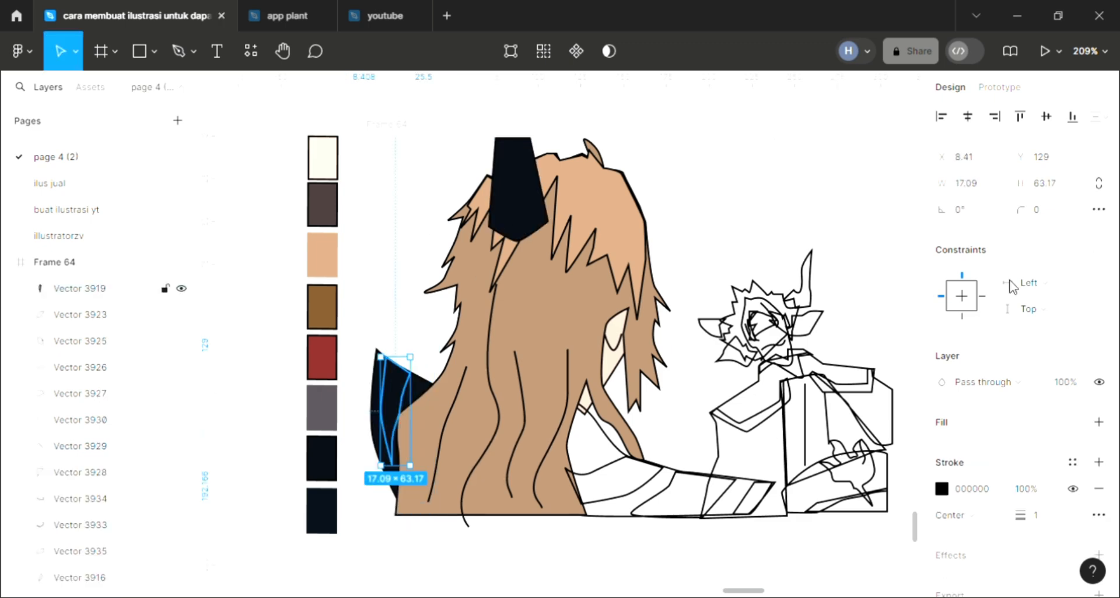
pyautogui.scroll(1, 663, 401)
pyautogui.hscroll(1, 663, 401)
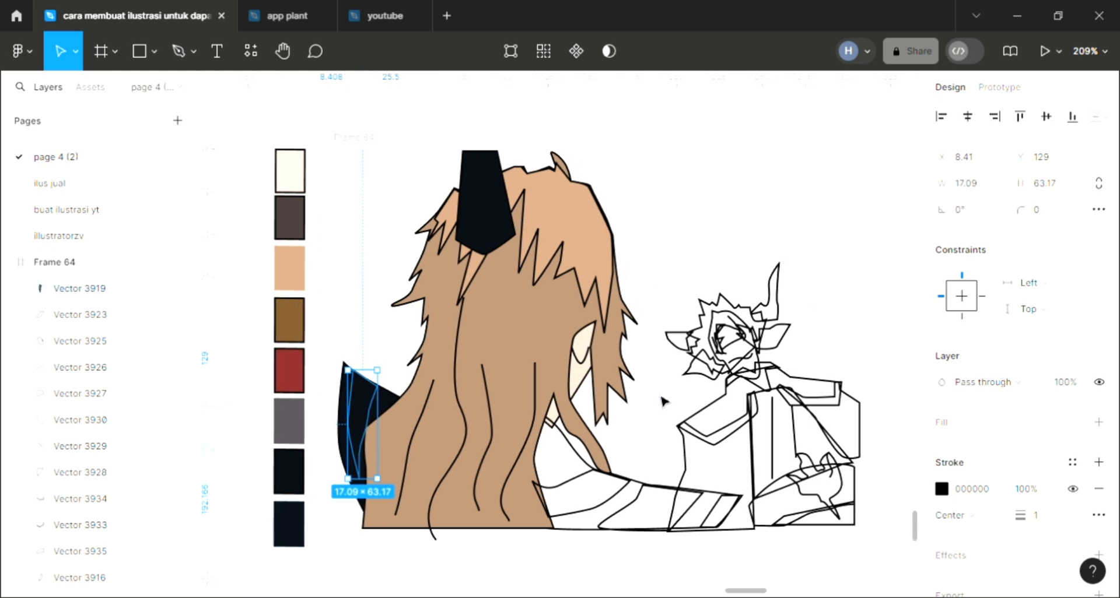
pyautogui.click(1098, 422)
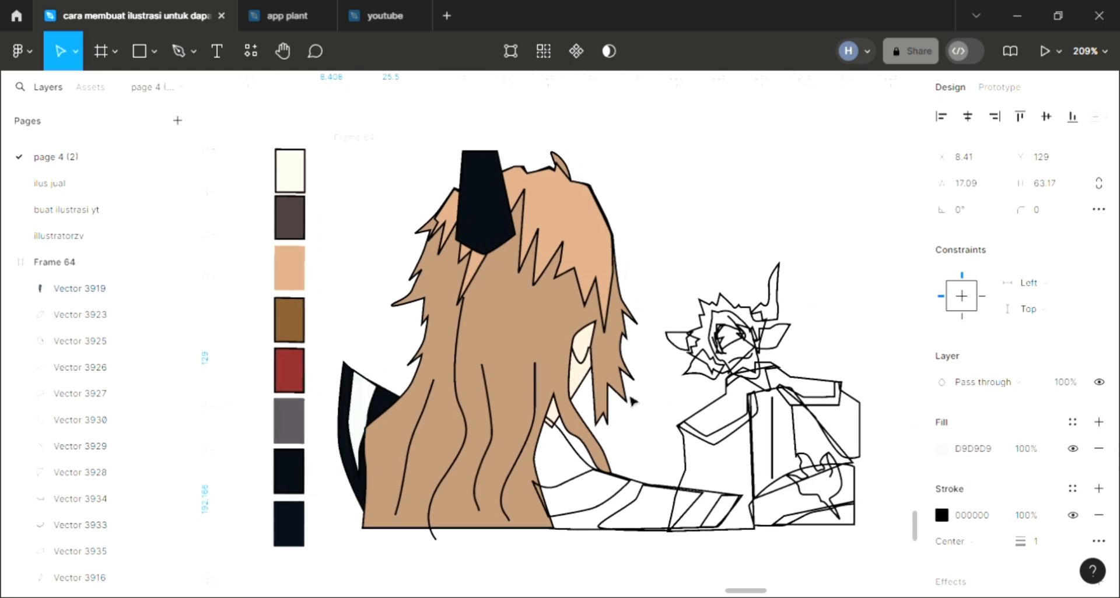
pyautogui.press('i')
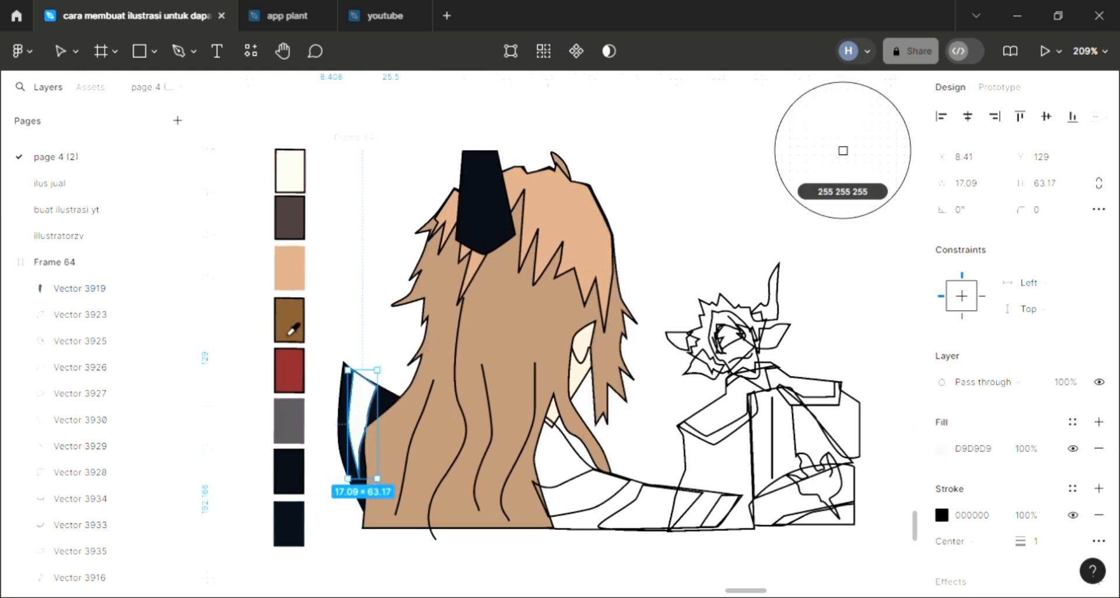
pyautogui.click(290, 322)
pyautogui.click(378, 340)
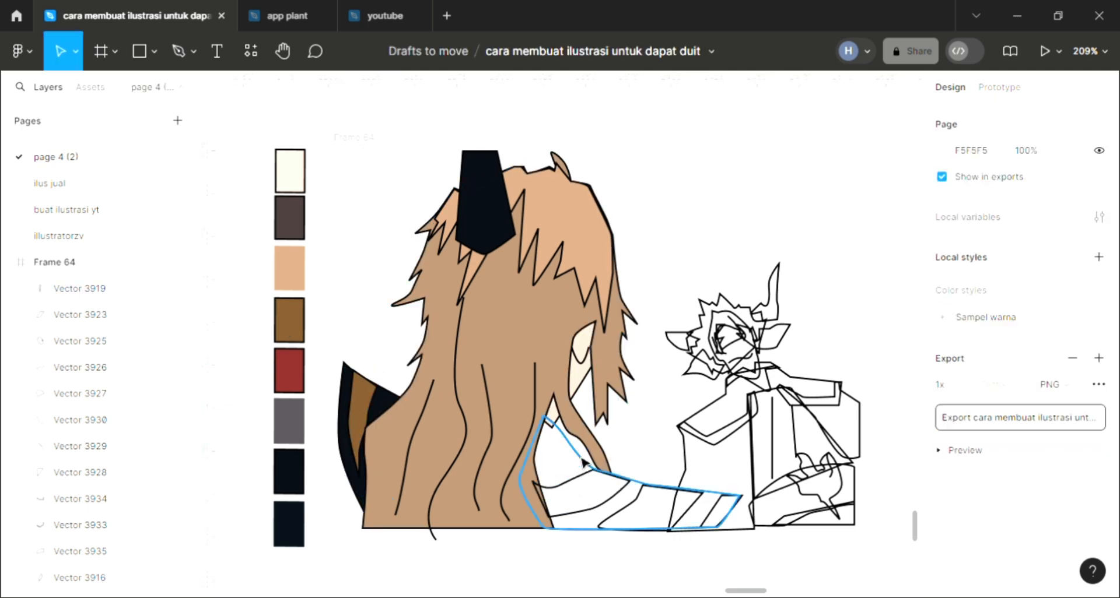
# Fill the long tapered shape right of the hair with the near-black 090D14.
pyautogui.click(723, 495)
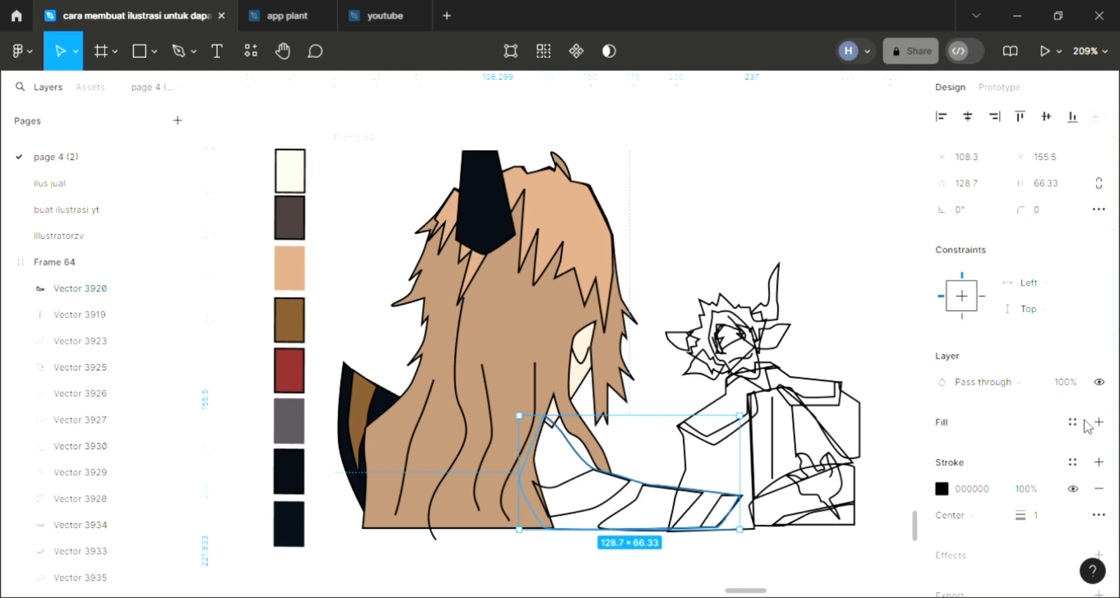
pyautogui.click(1085, 421)
pyautogui.click(1099, 423)
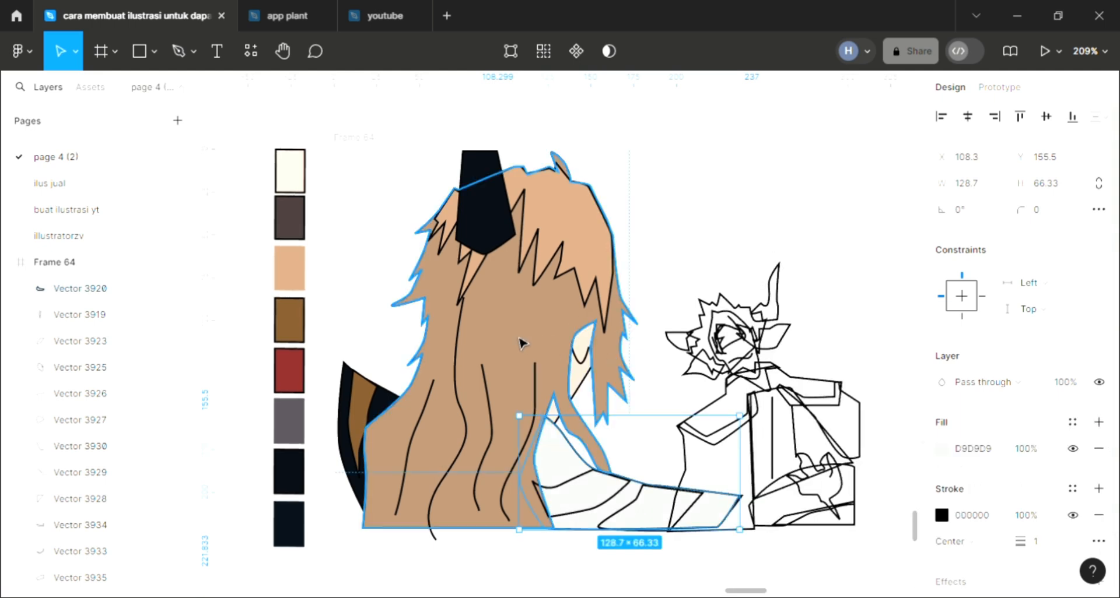
pyautogui.press('i')
pyautogui.click(382, 408)
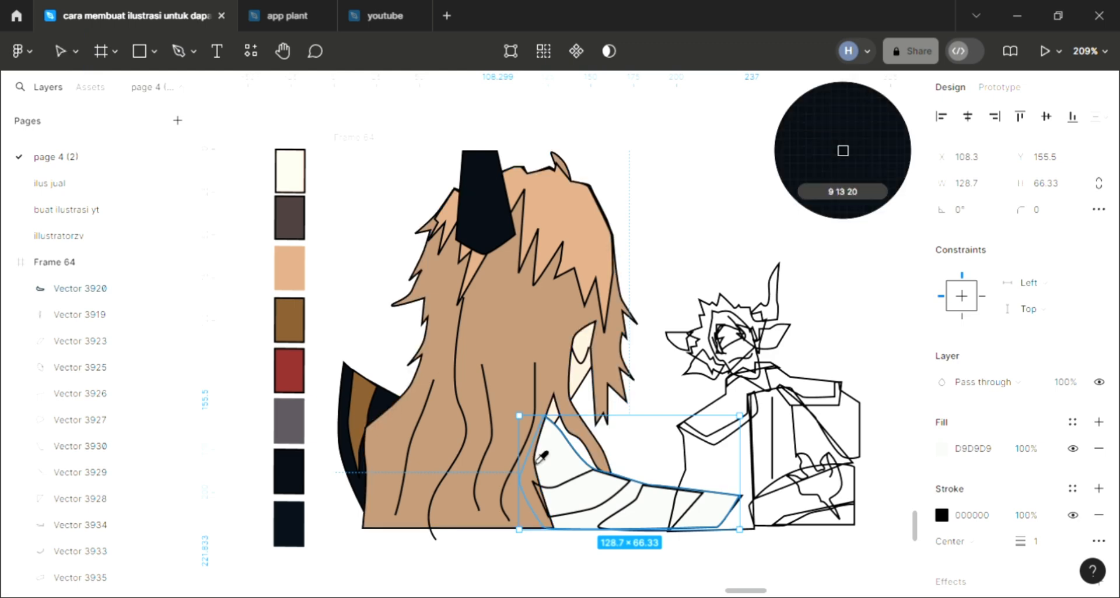
# Fill both stripes across the long tapered shape right of the hair with the brown 7D562D.
pyautogui.click(555, 496)
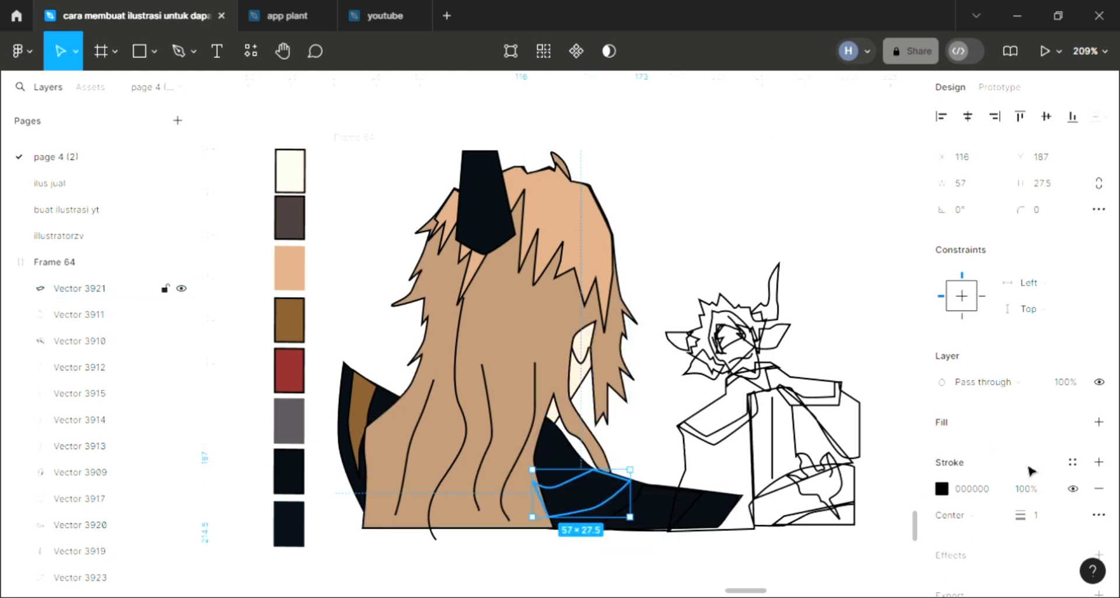
pyautogui.click(1099, 422)
pyautogui.press('i')
pyautogui.click(359, 411)
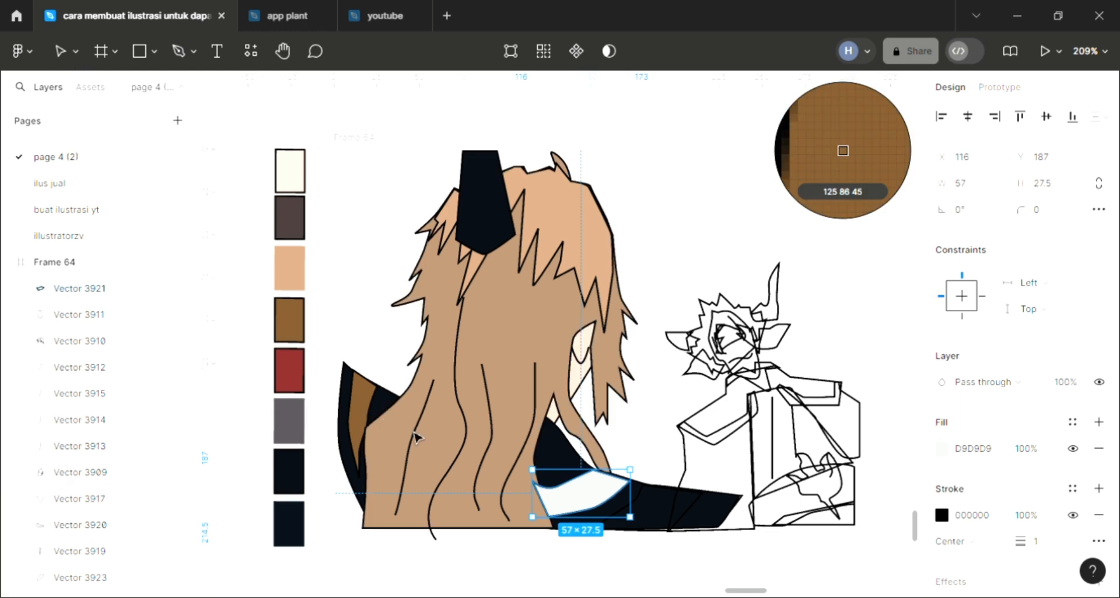
pyautogui.click(642, 503)
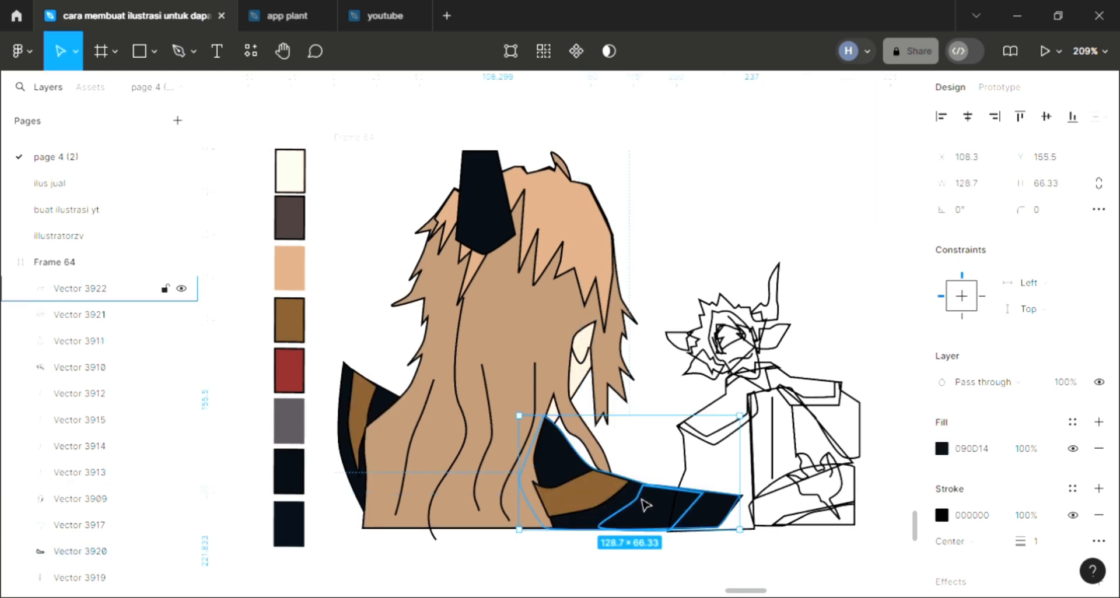
pyautogui.click(675, 514)
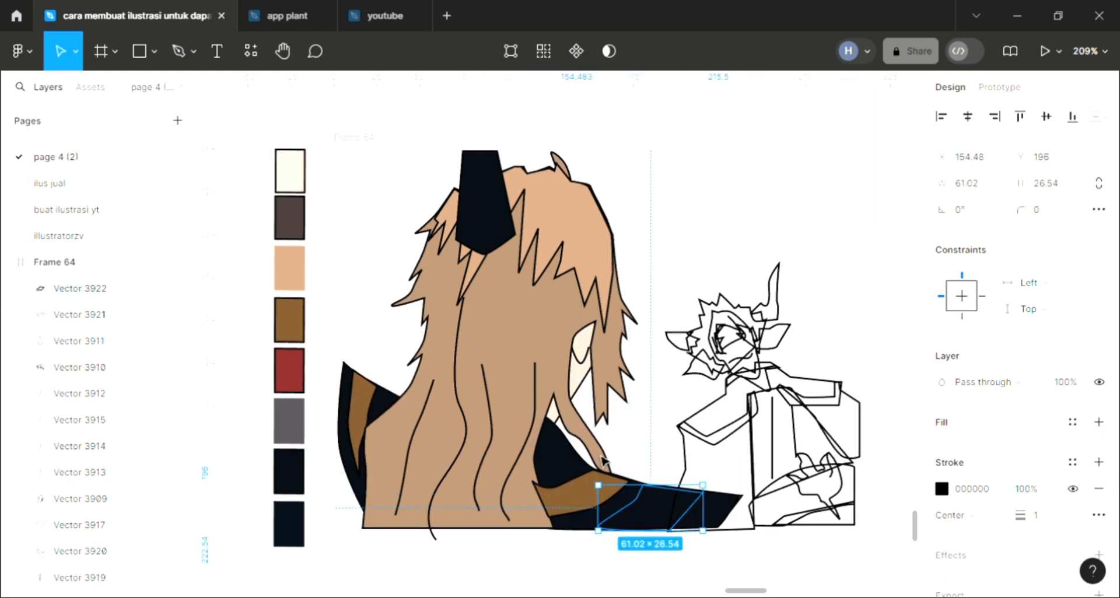
pyautogui.click(1099, 422)
pyautogui.press('i')
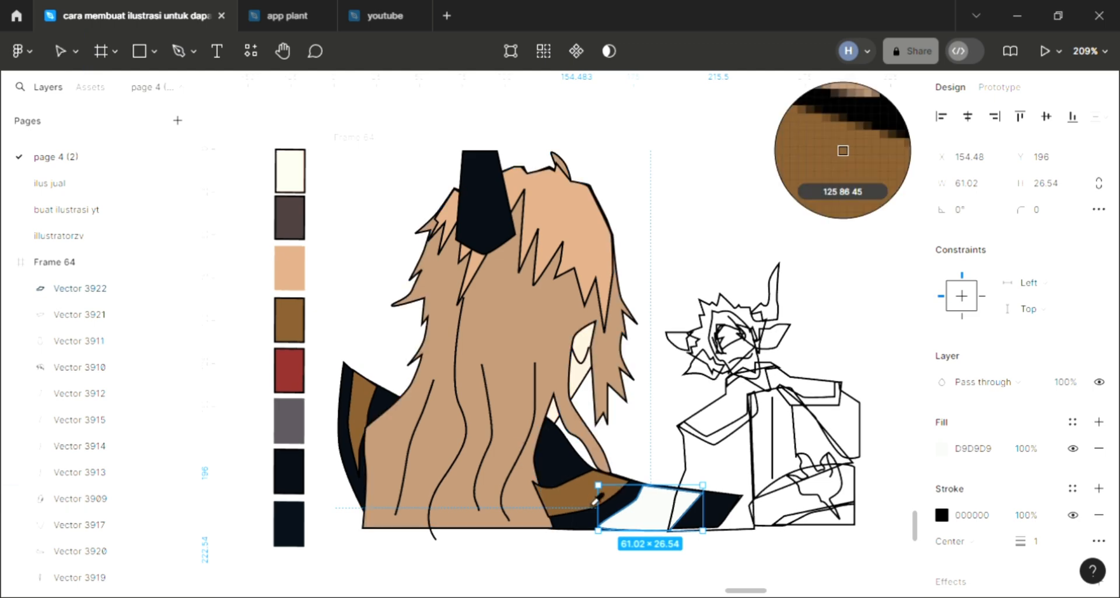
pyautogui.click(625, 518)
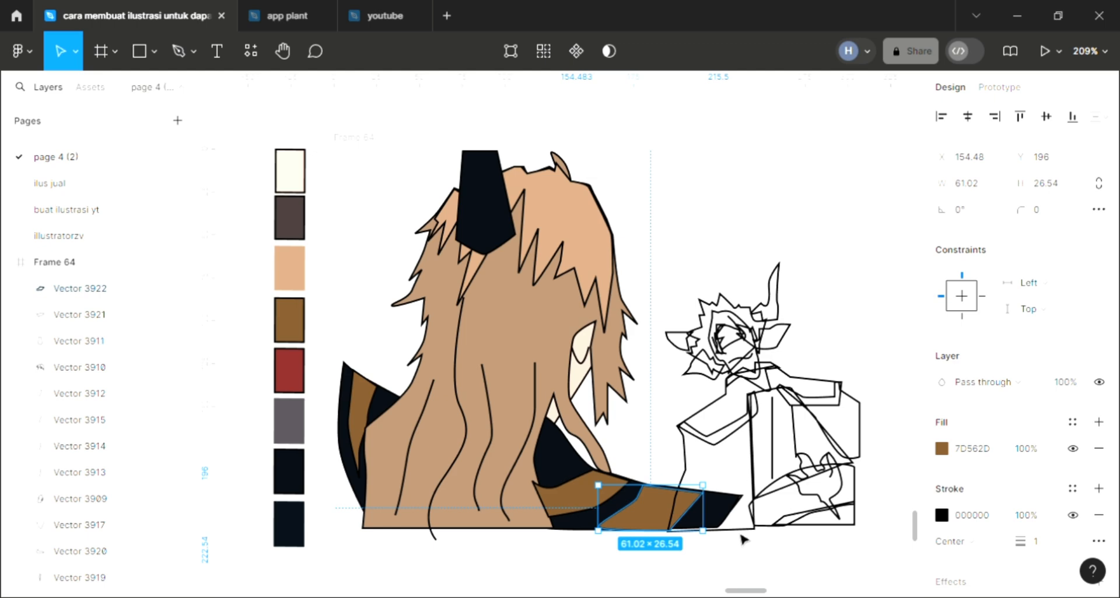
pyautogui.click(741, 537)
pyautogui.scroll(1, 678, 459)
pyautogui.hscroll(1, 678, 459)
pyautogui.scroll(-1, 678, 458)
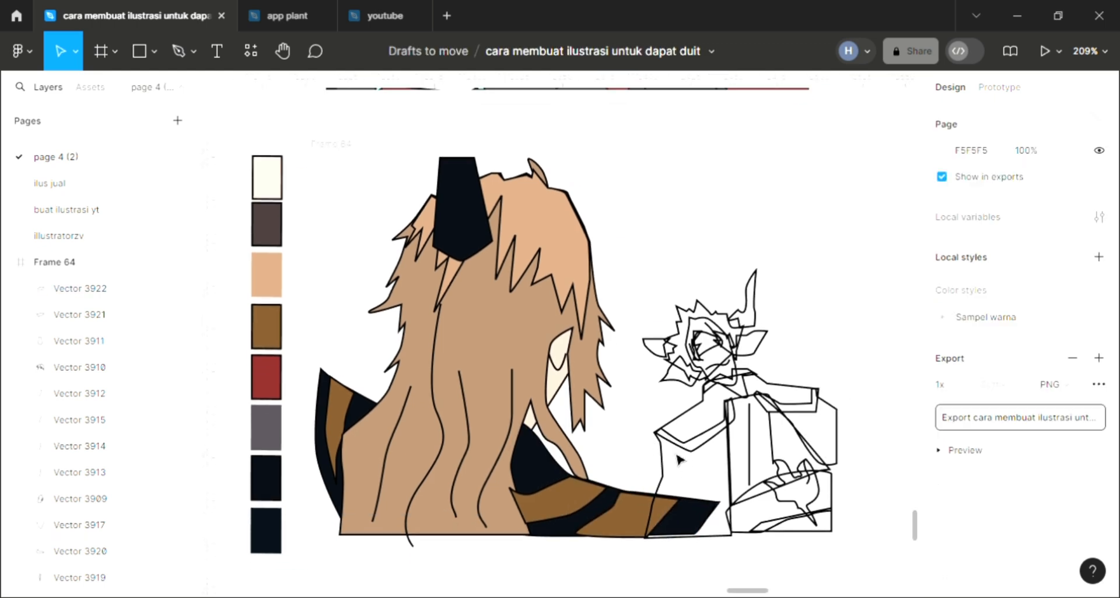
pyautogui.hscroll(2, 678, 459)
pyautogui.scroll(-1, 678, 458)
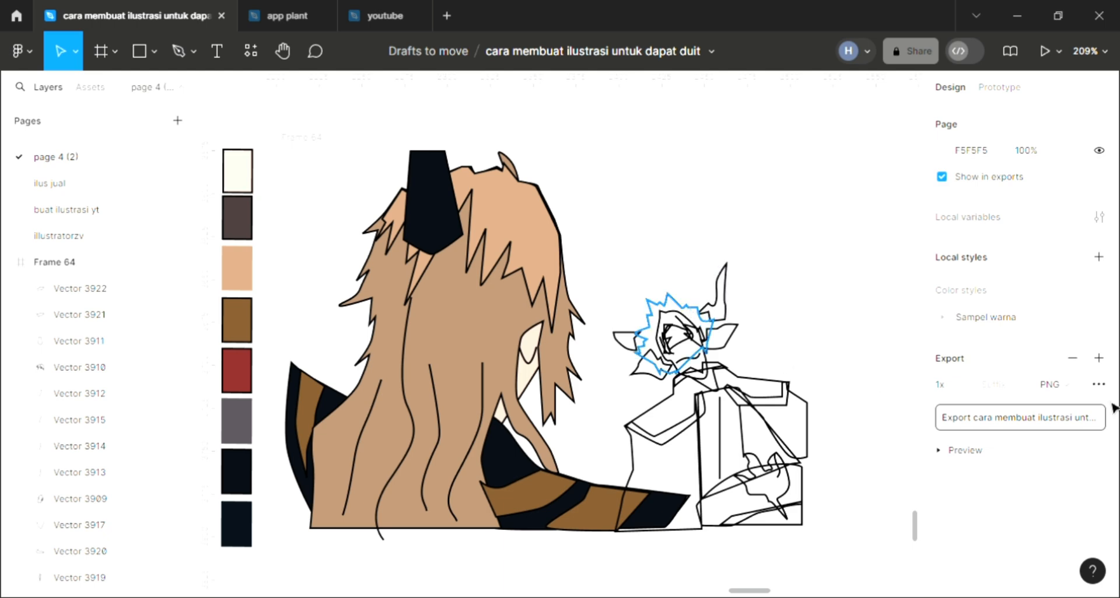
# Add a fill to the companion's spiky hair outline, send it to the back, and color it with the light brown C79C79 sampled from the main character's hair.
pyautogui.hotkey('ctrl', 'v')
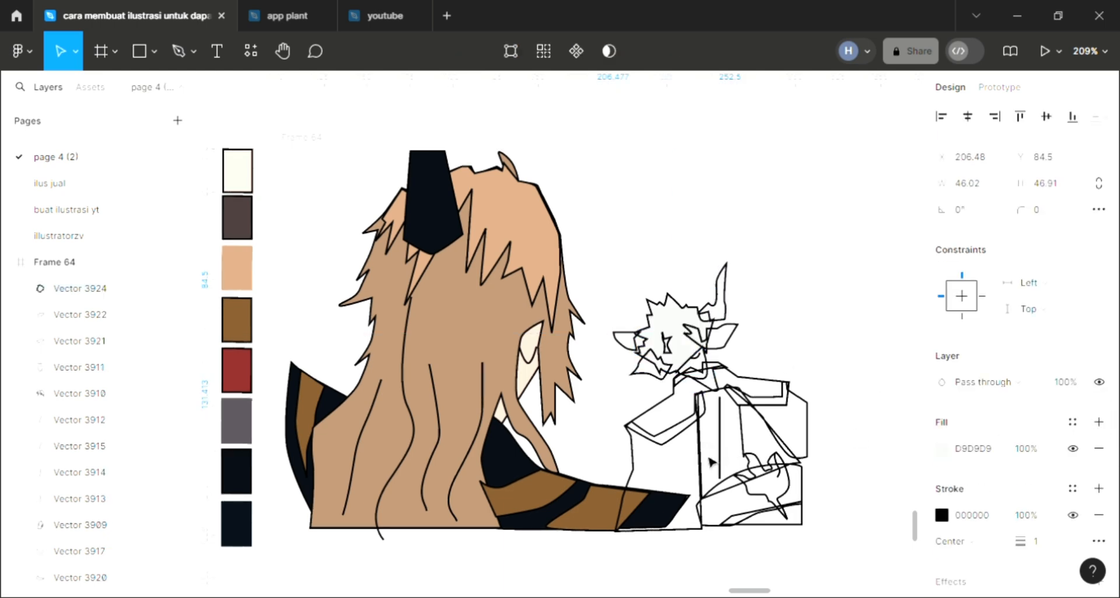
pyautogui.press('[')
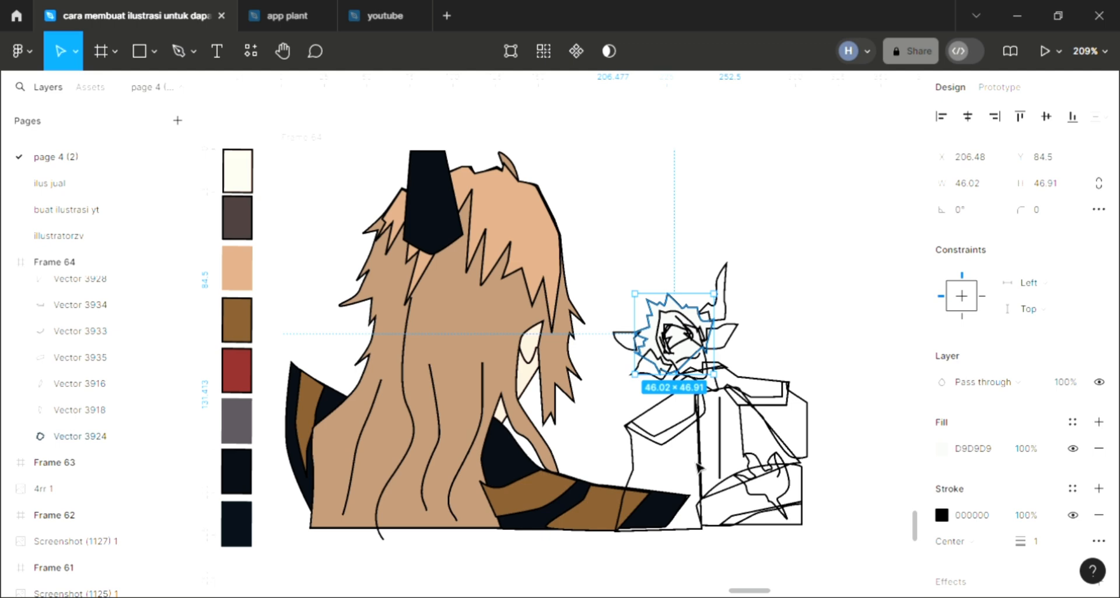
pyautogui.click(770, 315)
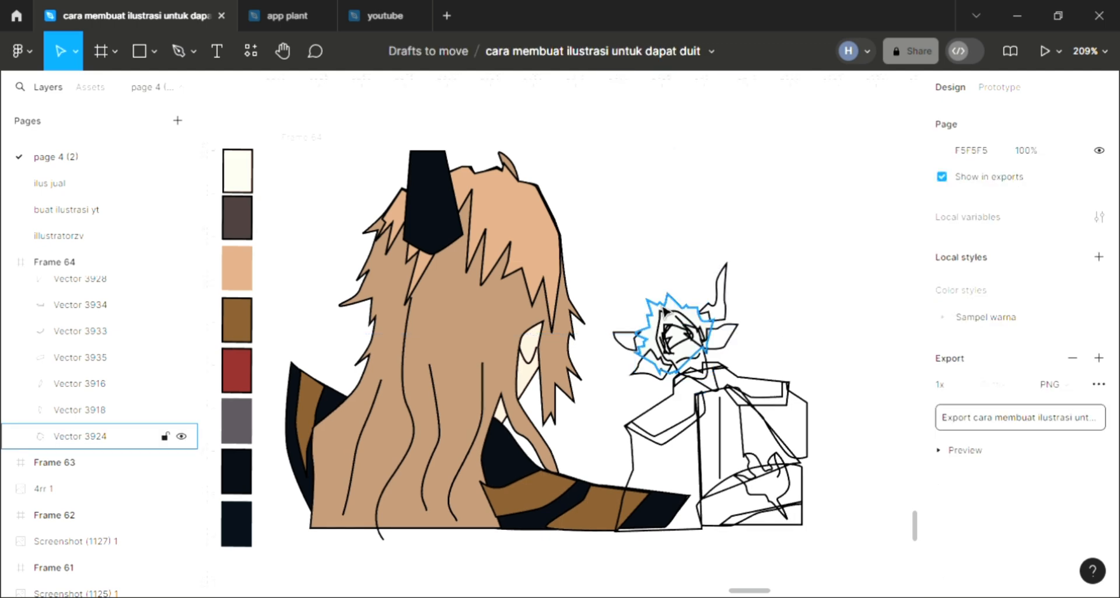
pyautogui.click(713, 318)
pyautogui.press('i')
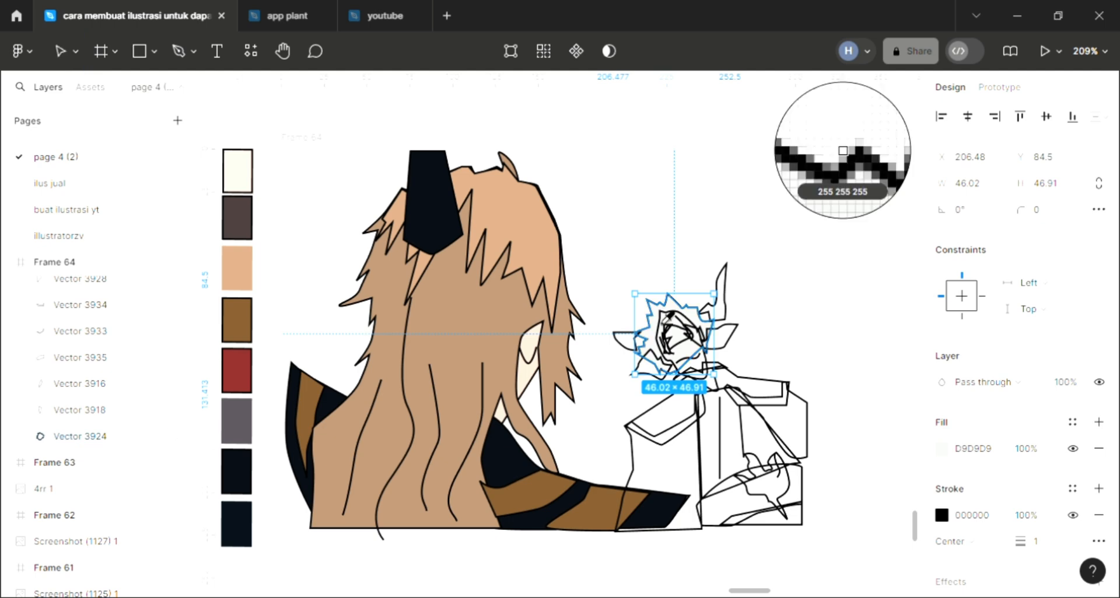
pyautogui.click(542, 275)
pyautogui.click(732, 354)
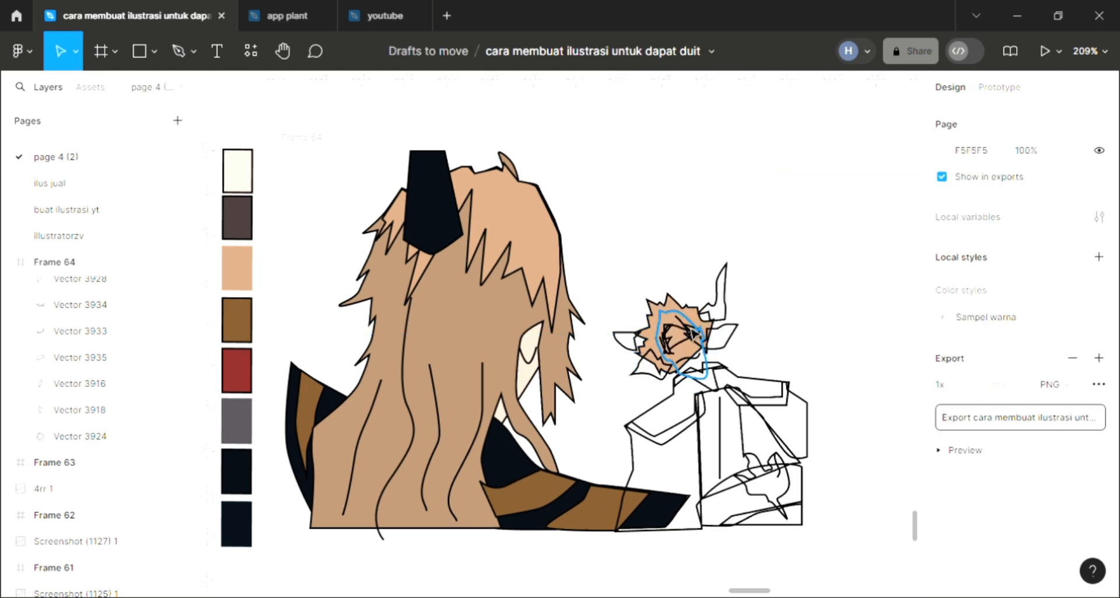
# Add a default D9D9D9 fill to the eye shape in the companion's face.
pyautogui.click(677, 337)
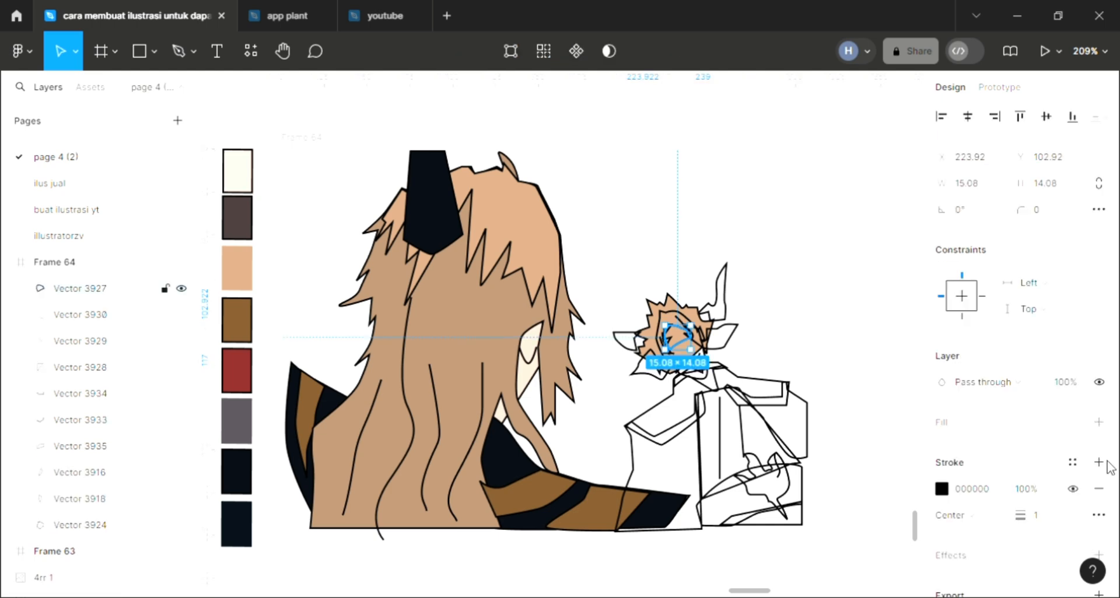
pyautogui.click(1098, 422)
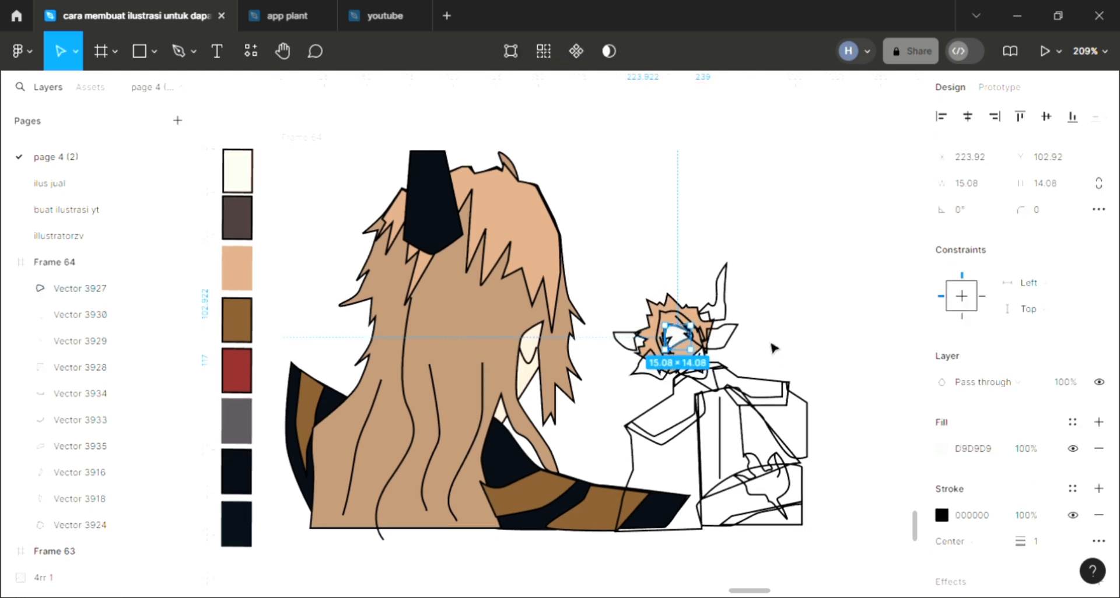
pyautogui.click(748, 348)
# Add a fill to the companion's face outline and layer it behind the facial features but in front of the spiky hair.
pyautogui.keyDown('ctrl'); pyautogui.scroll(1, 748, 347); pyautogui.keyUp('ctrl')
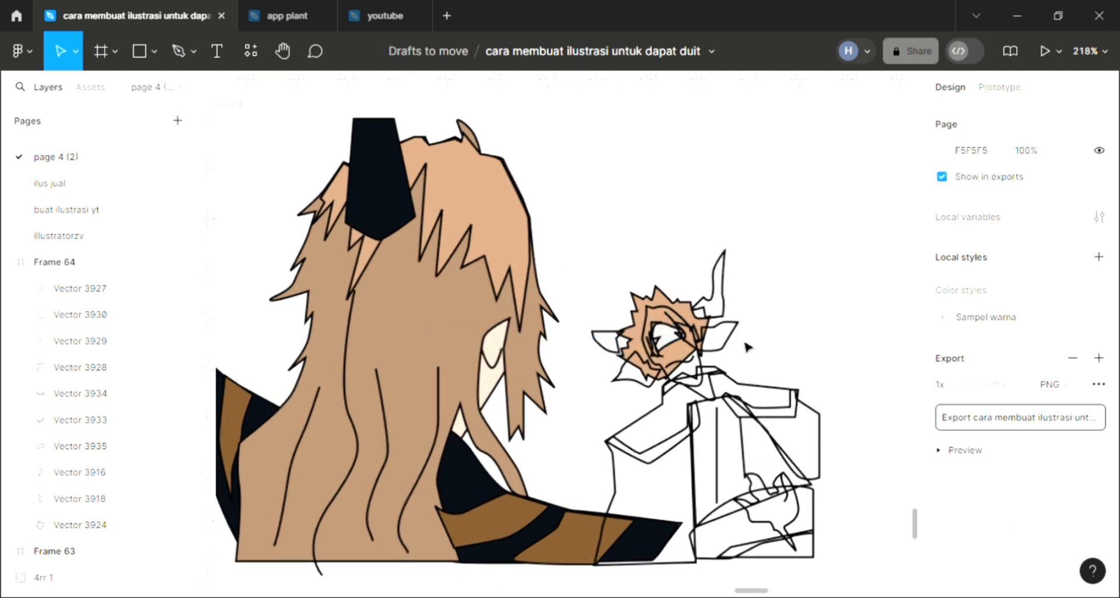
pyautogui.keyDown('ctrl'); pyautogui.scroll(2, 748, 348); pyautogui.keyUp('ctrl')
pyautogui.keyDown('ctrl'); pyautogui.scroll(2, 610, 232); pyautogui.keyUp('ctrl')
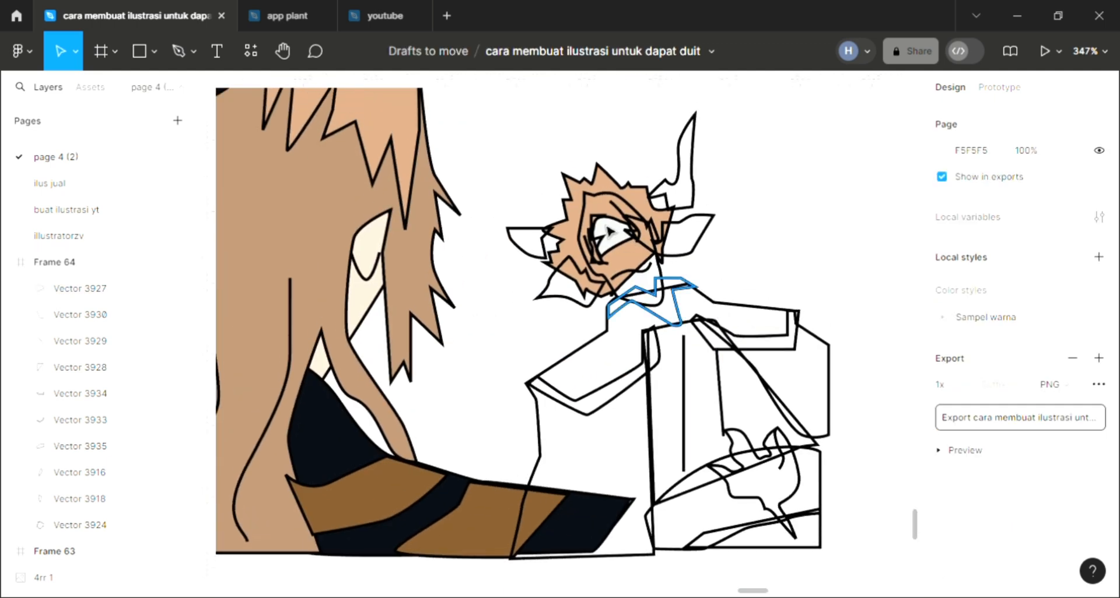
pyautogui.click(604, 200)
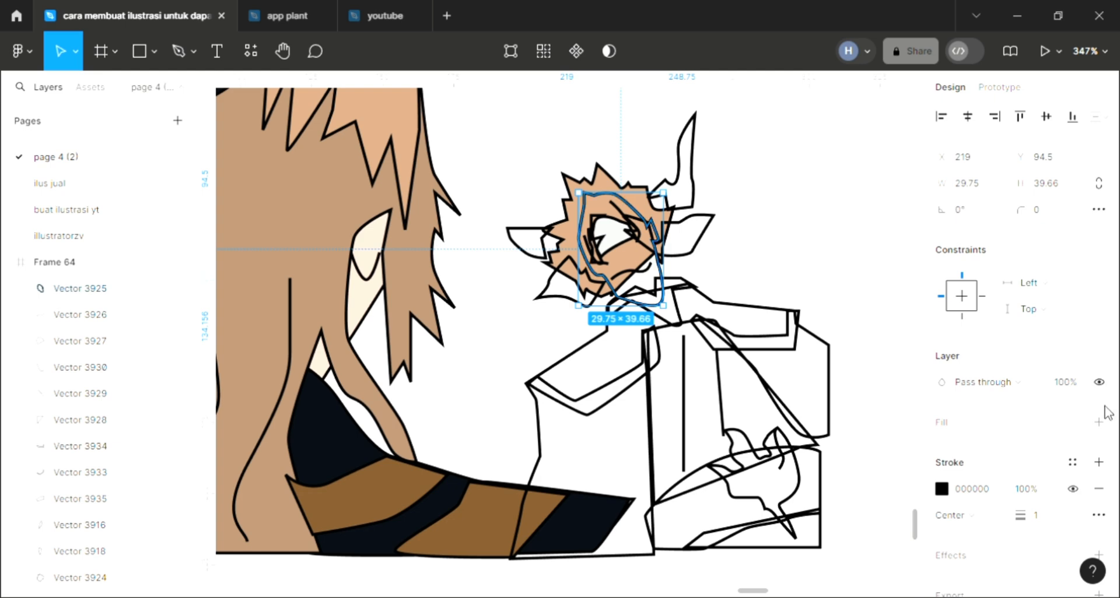
pyautogui.click(1098, 423)
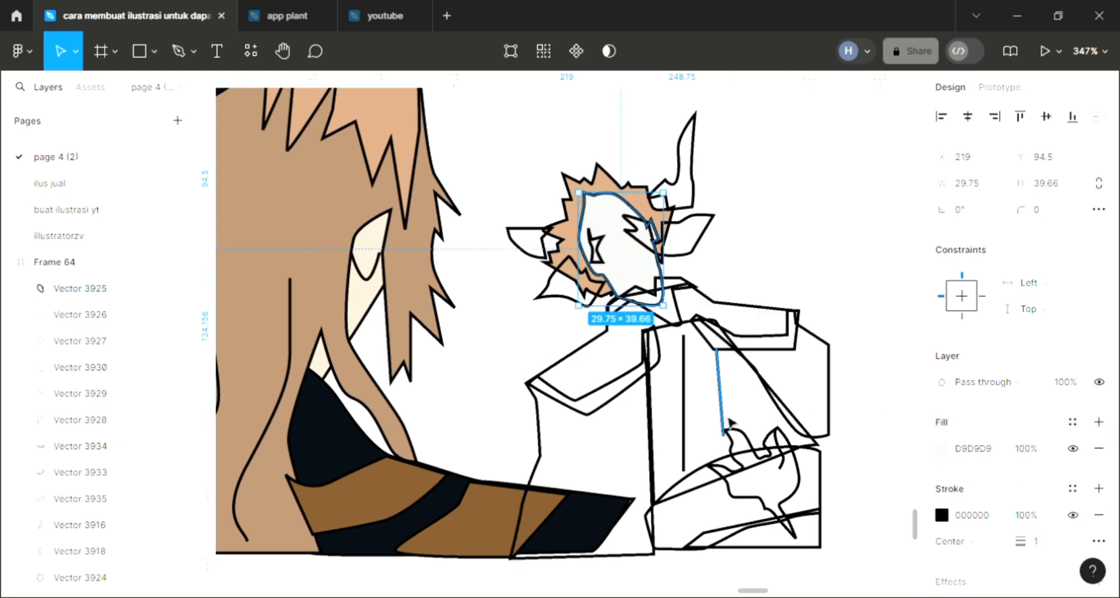
pyautogui.press('[')
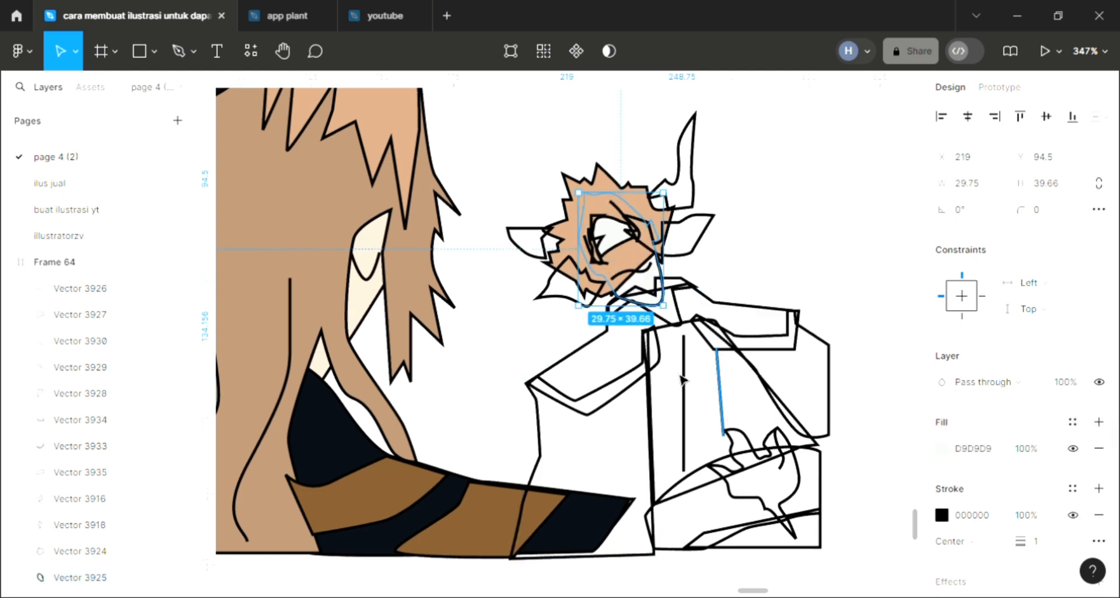
pyautogui.click(574, 232)
pyautogui.press('[')
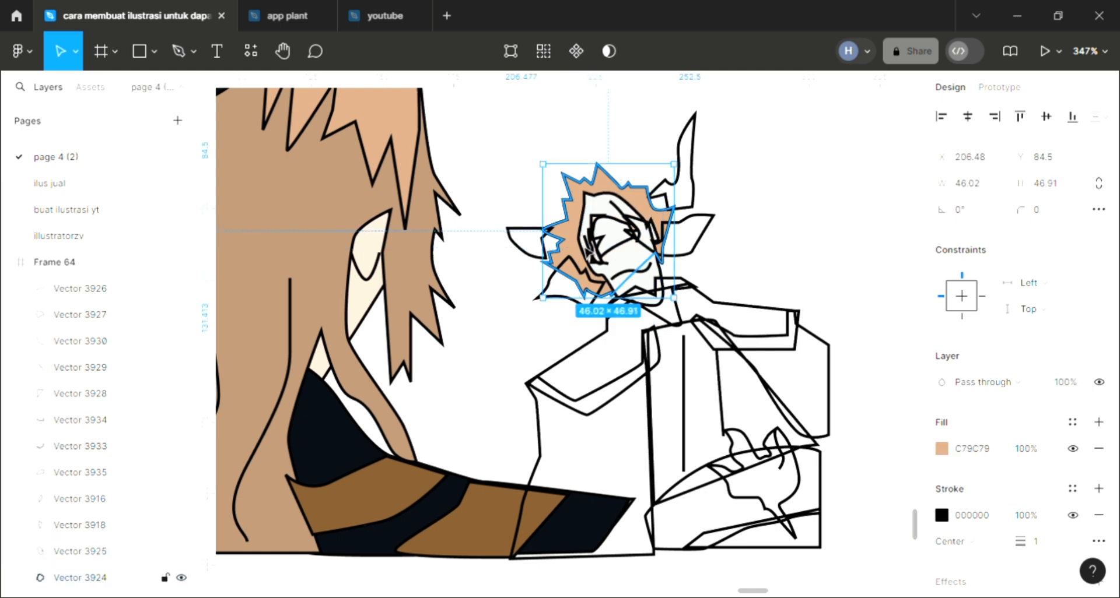
# Fill the companion's face with the skin tone F1D4C5 sampled from the main character's face.
pyautogui.click(80, 551)
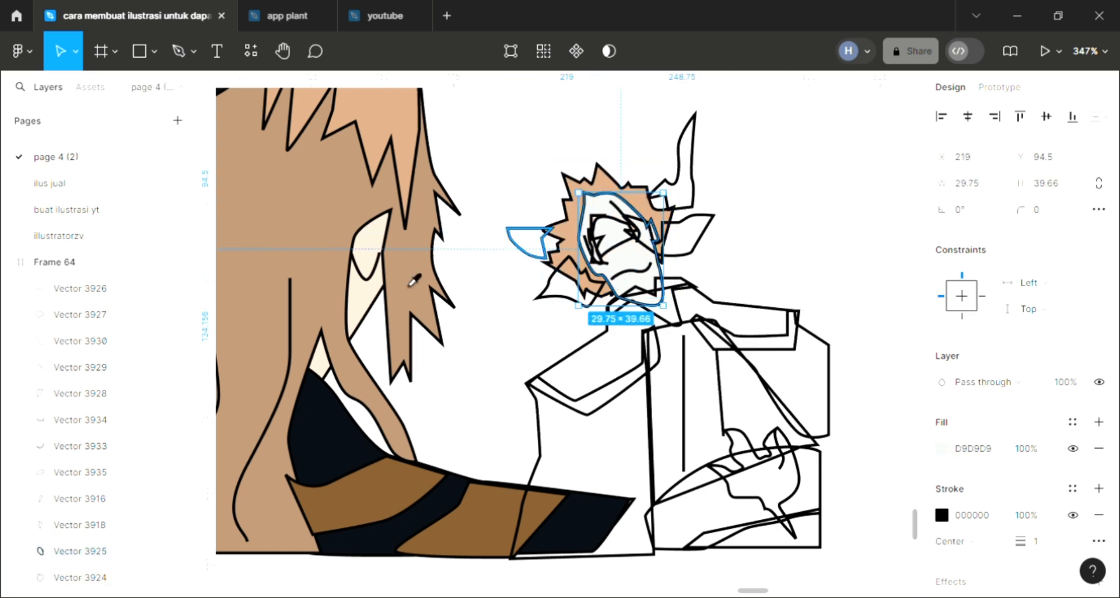
pyautogui.press('i')
pyautogui.click(366, 319)
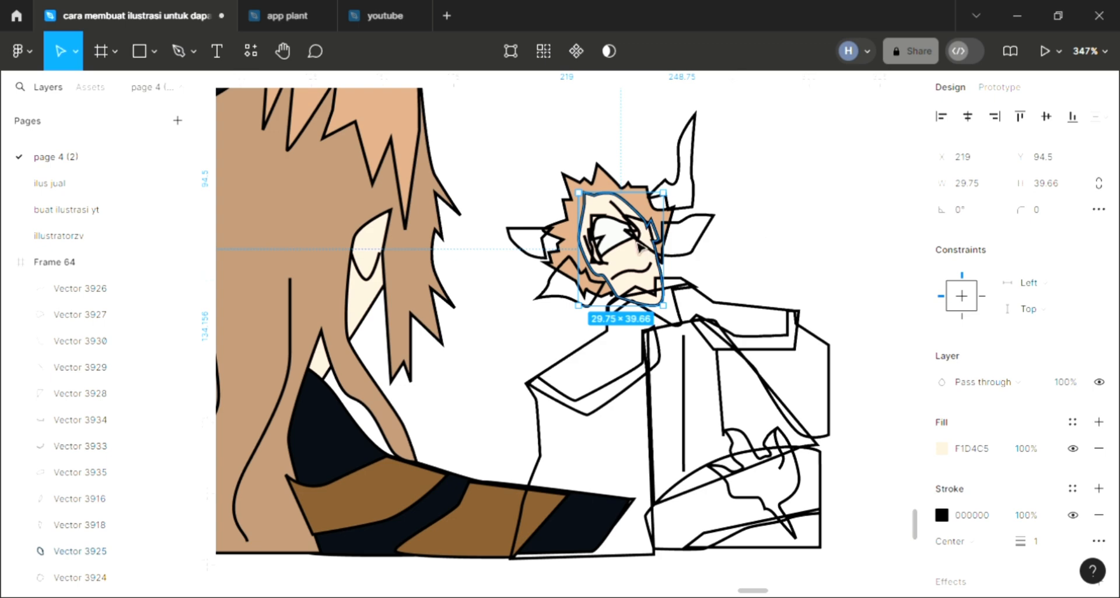
pyautogui.press('Escape')
# Fill the companion's eye shape with the near-black sampled from the main character's tail.
pyautogui.click(614, 236)
pyautogui.press('i')
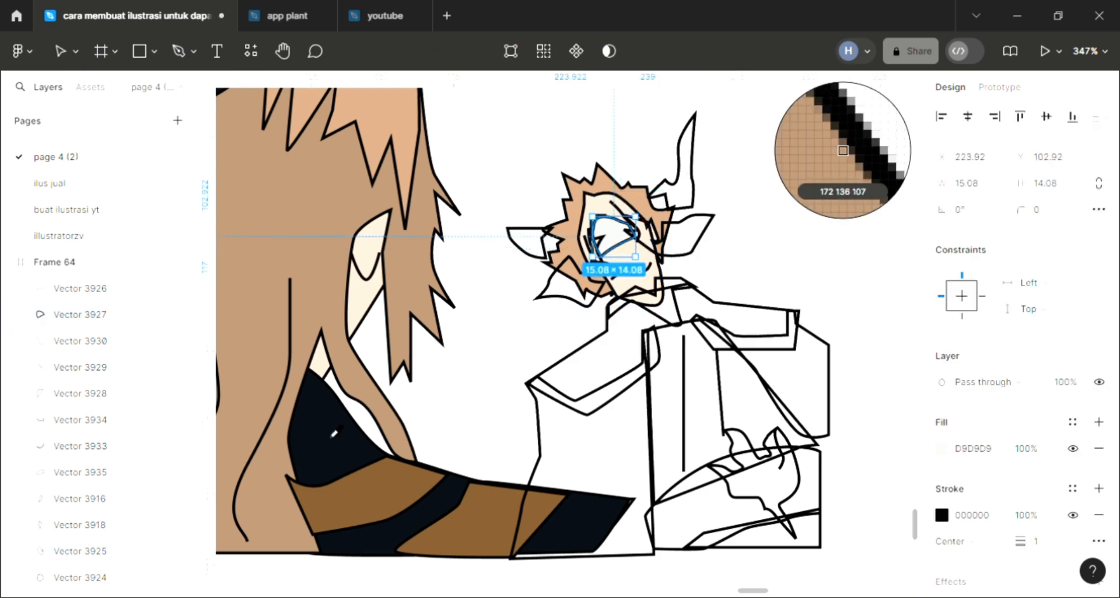
pyautogui.click(463, 362)
pyautogui.press('Escape')
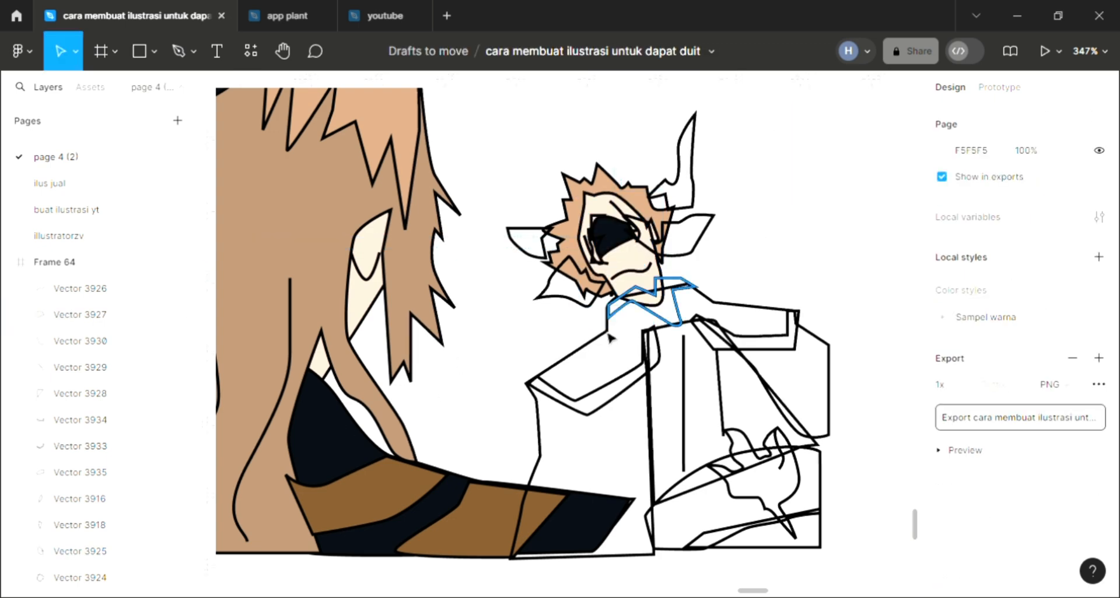
# Add a fill to the companion's zigzag collar and color it with the tail stripe's brown, 7D562D.
pyautogui.click(629, 318)
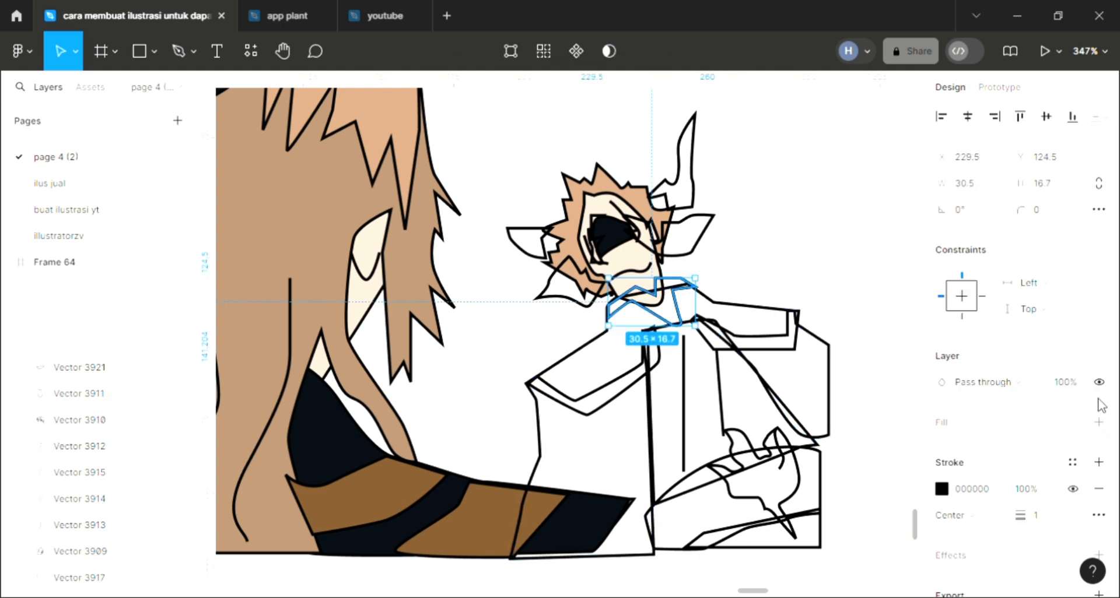
pyautogui.click(1099, 422)
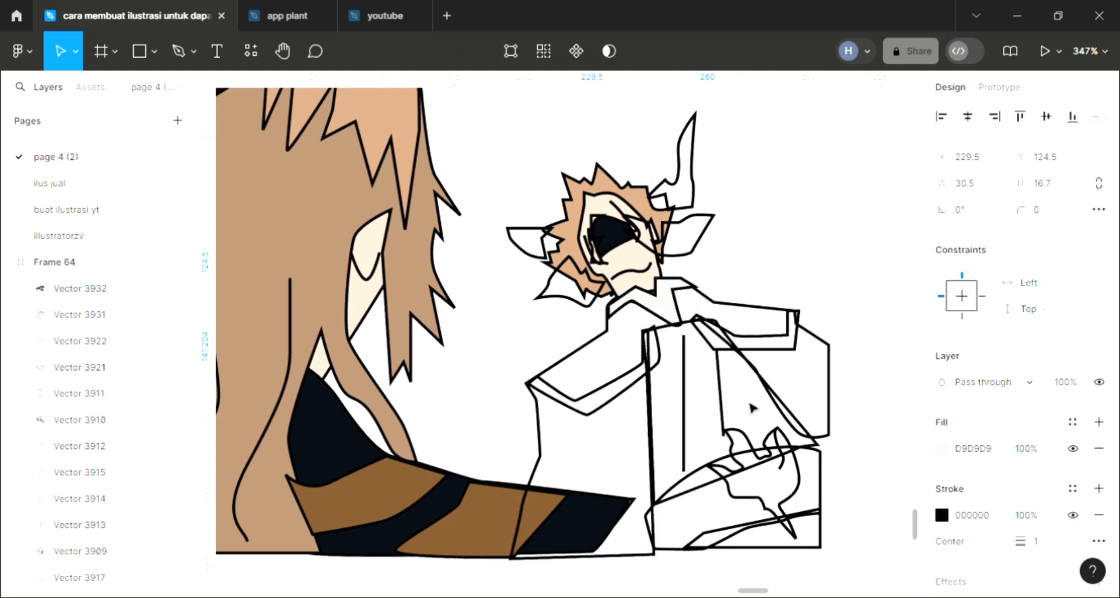
pyautogui.press('i')
pyautogui.click(429, 483)
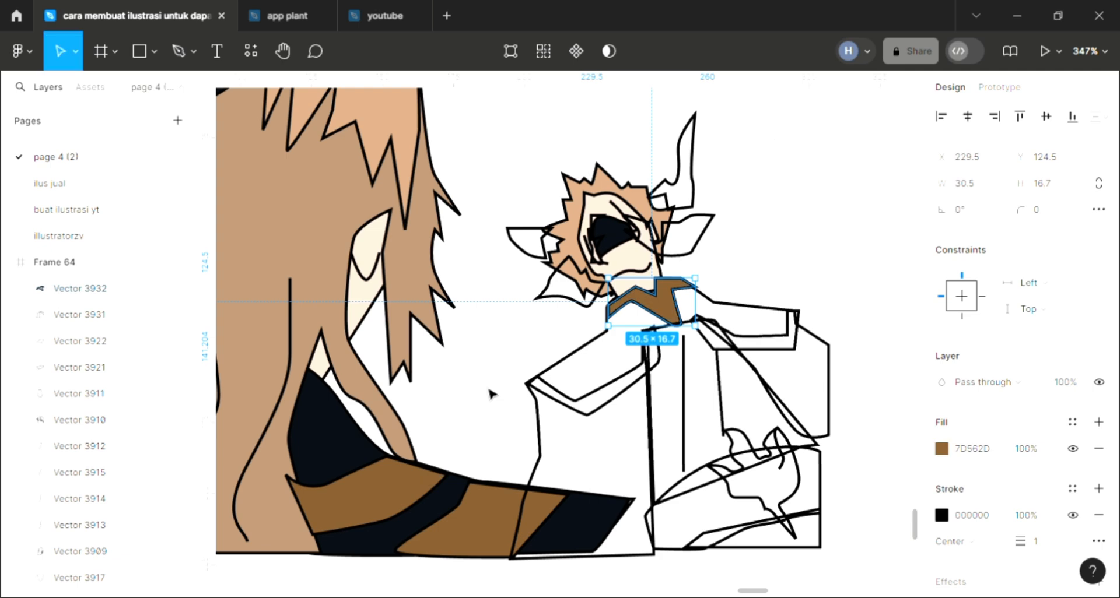
pyautogui.press('Escape')
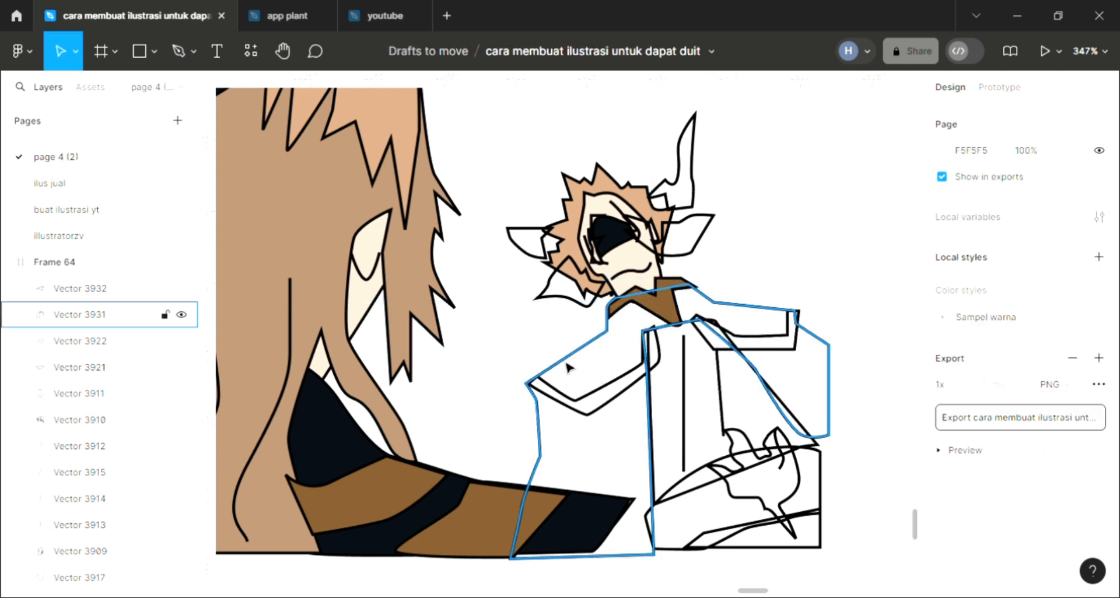
# Add a fill to the companion's large coat shape, send it to the back, and color it with the tail's near-black.
pyautogui.click(1101, 423)
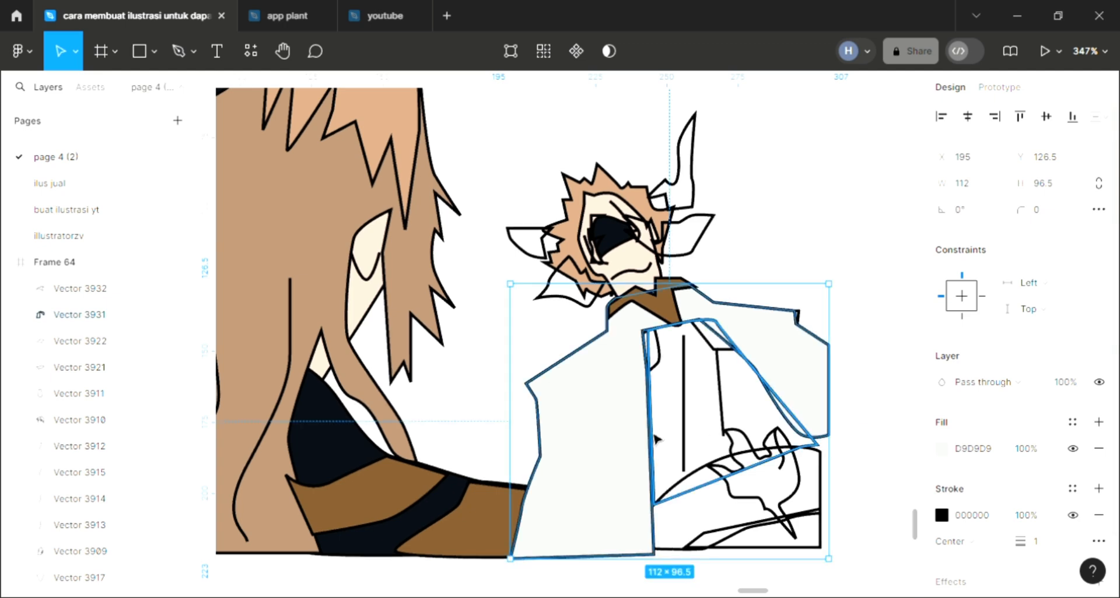
pyautogui.hotkey('ctrl', 'shift', '[')
pyautogui.press('i')
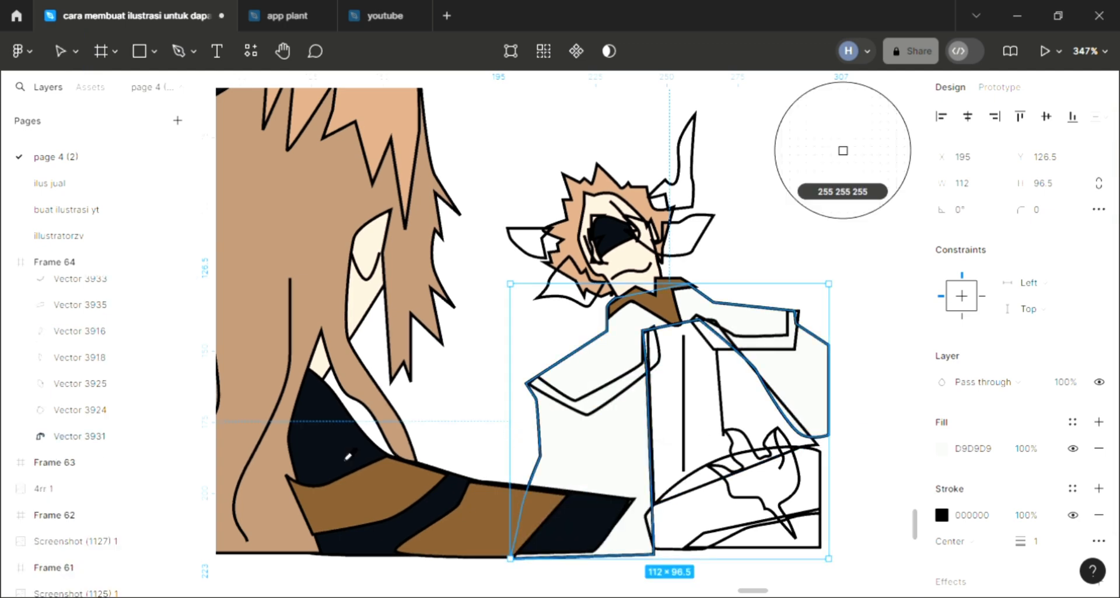
pyautogui.click(496, 395)
pyautogui.click(657, 426)
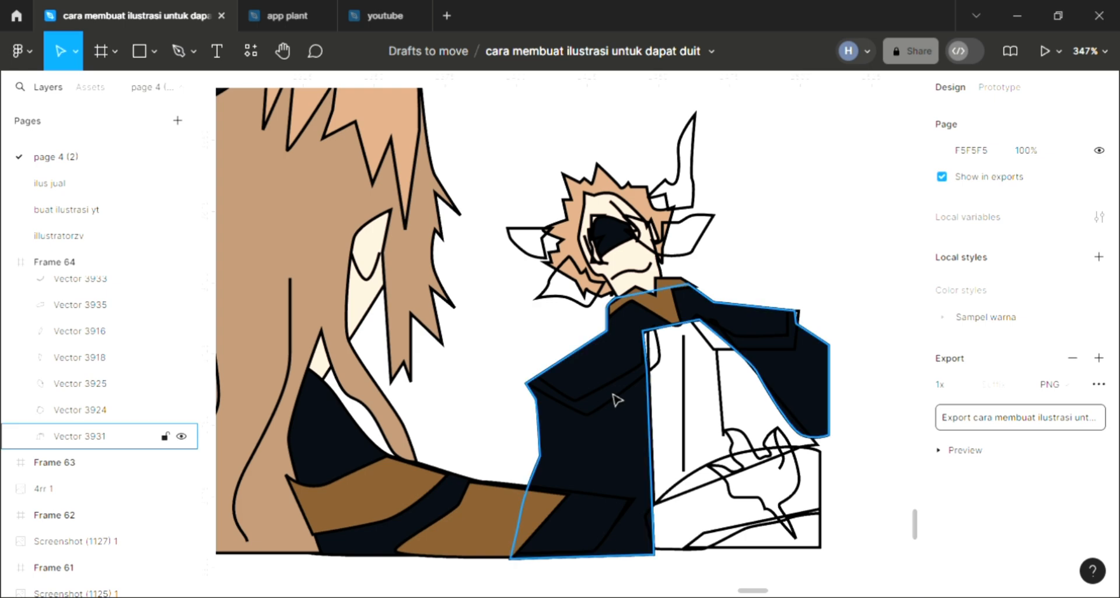
# Fill the angled trim band on the coat shoulder nearest the tail with the stripe's brown, 7D562D.
pyautogui.click(617, 402)
pyautogui.click(651, 416)
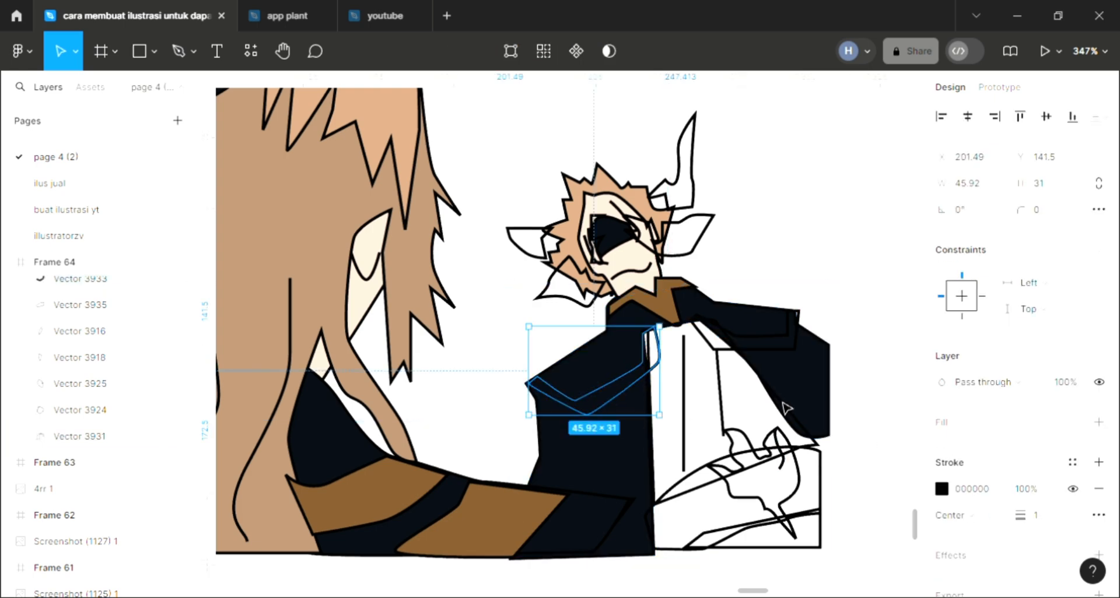
pyautogui.hscroll(1, 782, 407)
pyautogui.click(1098, 423)
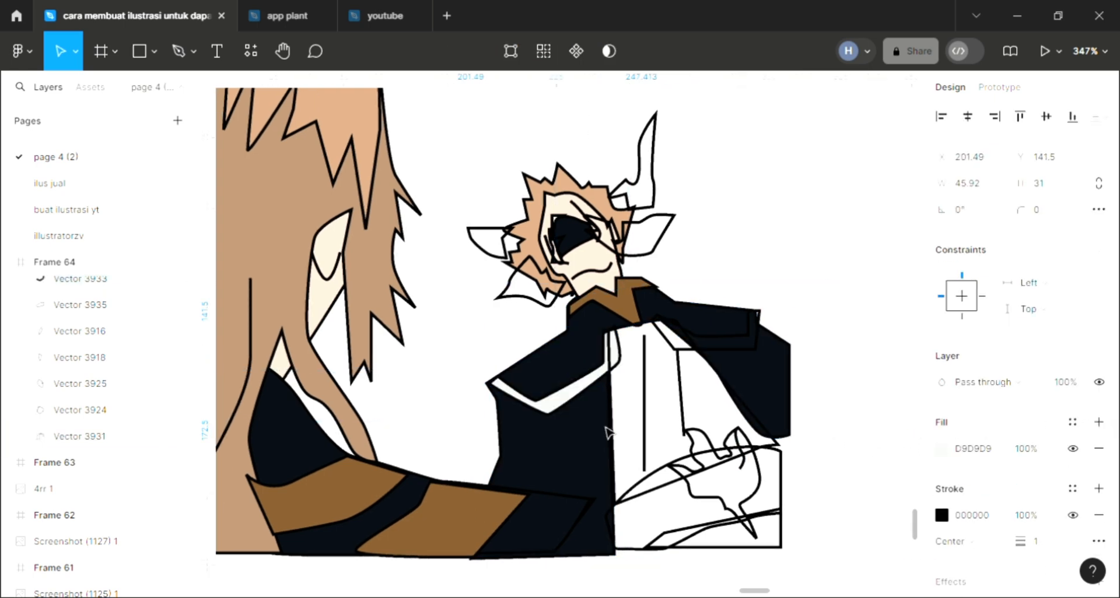
pyautogui.press('i')
pyautogui.click(472, 518)
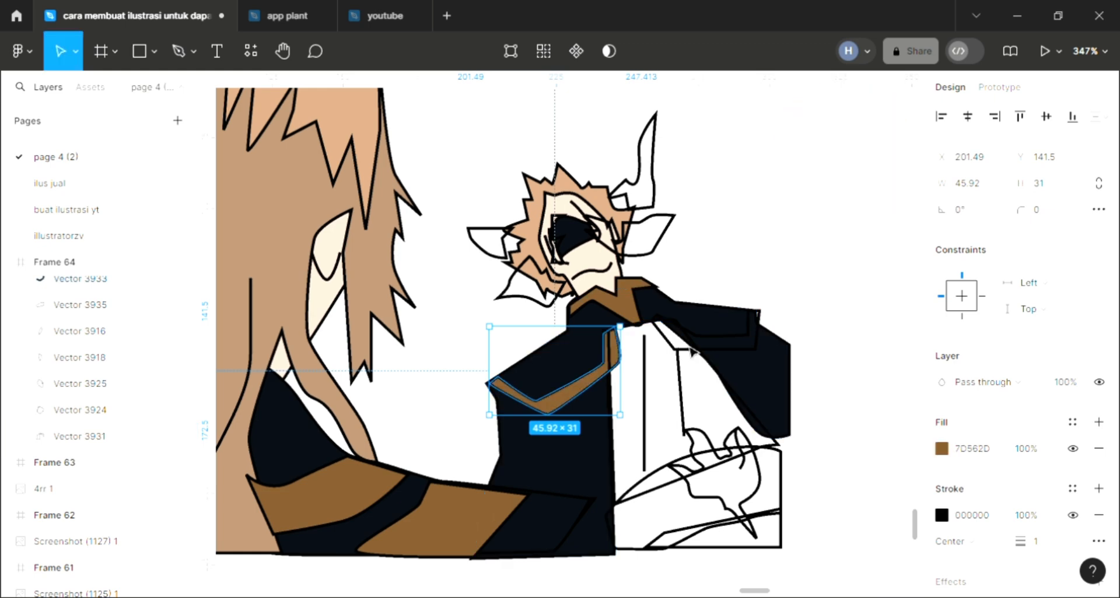
# Add a fill to the trim band on the coat's far shoulder and color it with black sampled from the tail's outline.
pyautogui.click(693, 358)
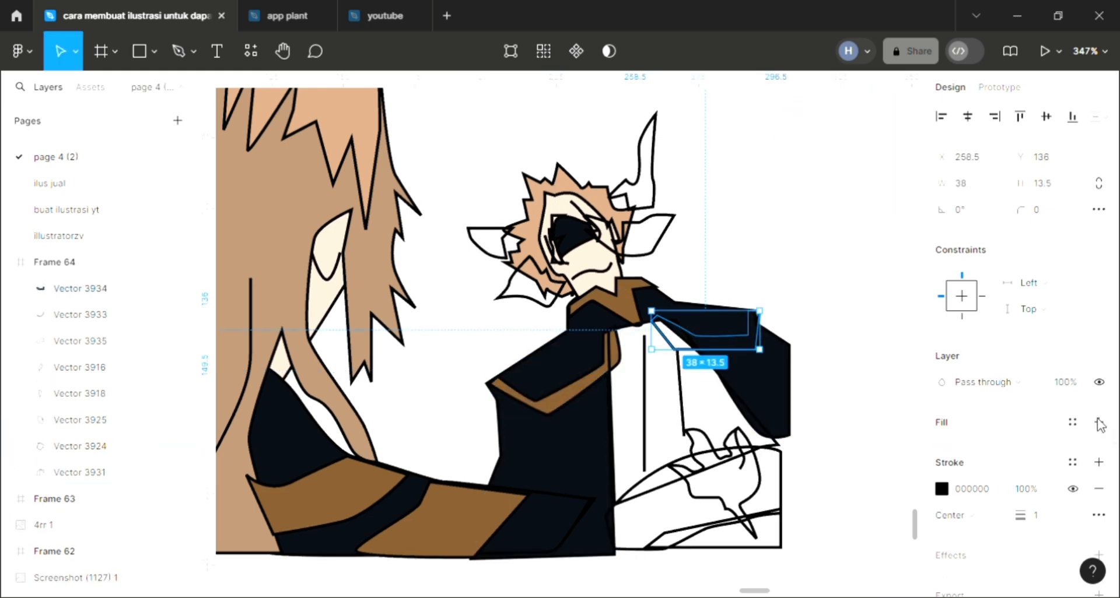
pyautogui.click(1098, 421)
pyautogui.press('i')
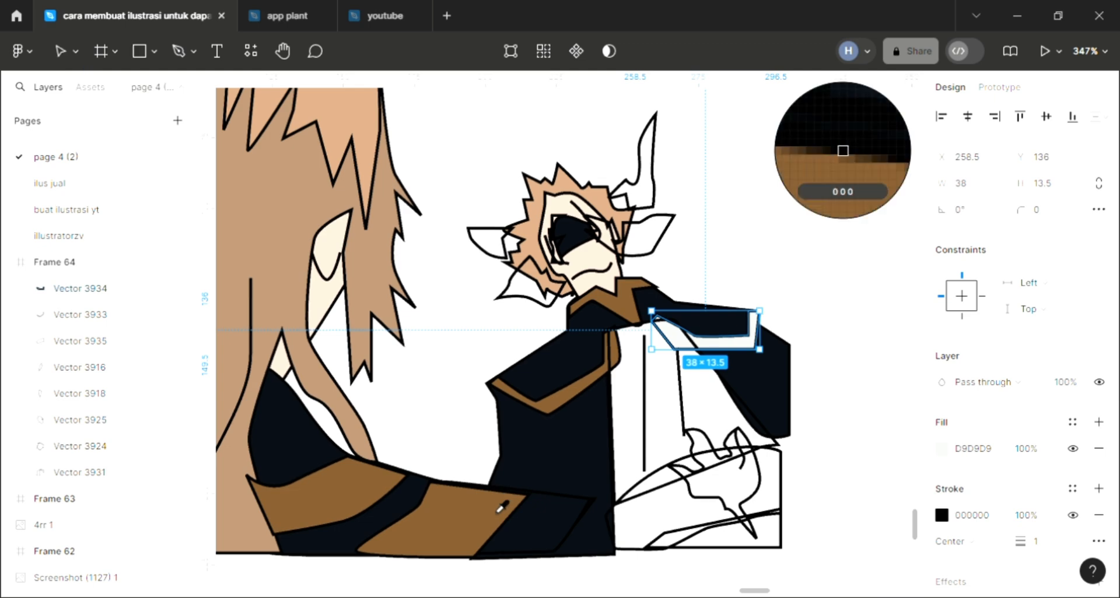
pyautogui.click(475, 334)
pyautogui.press('Escape')
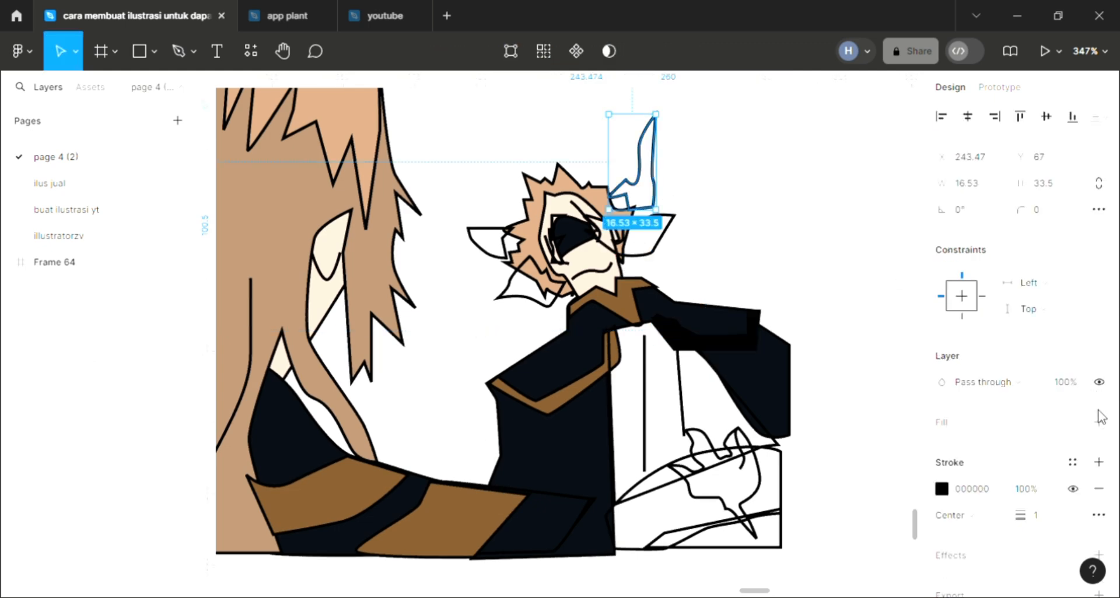
# Add a fill to the horn on the companion's head and color it with the palette's red swatch.
pyautogui.click(1098, 422)
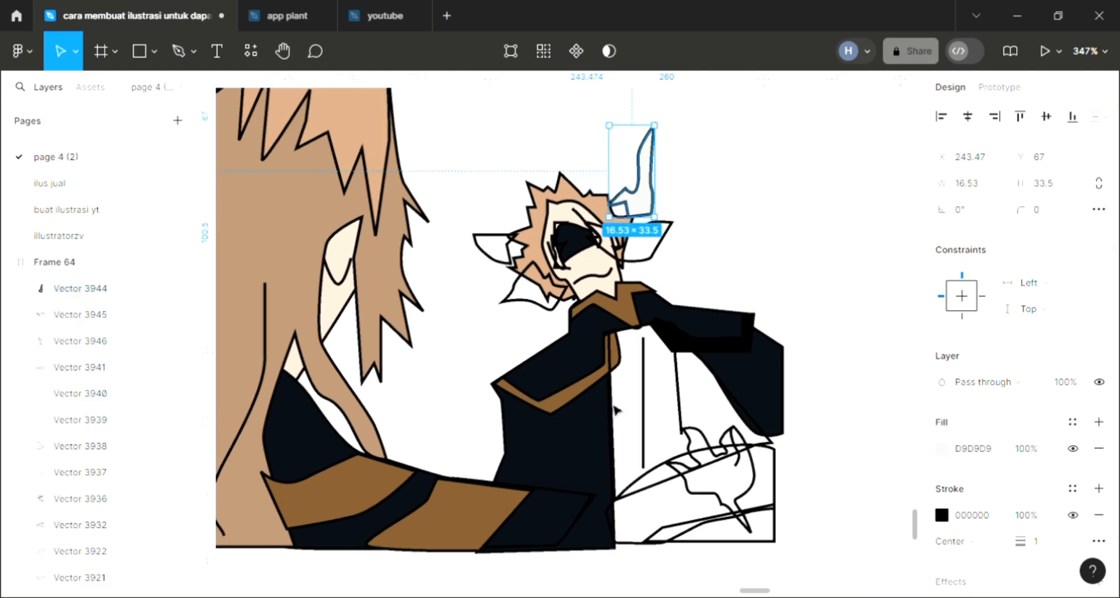
pyautogui.scroll(-3, 616, 411)
pyautogui.hscroll(-3, 616, 409)
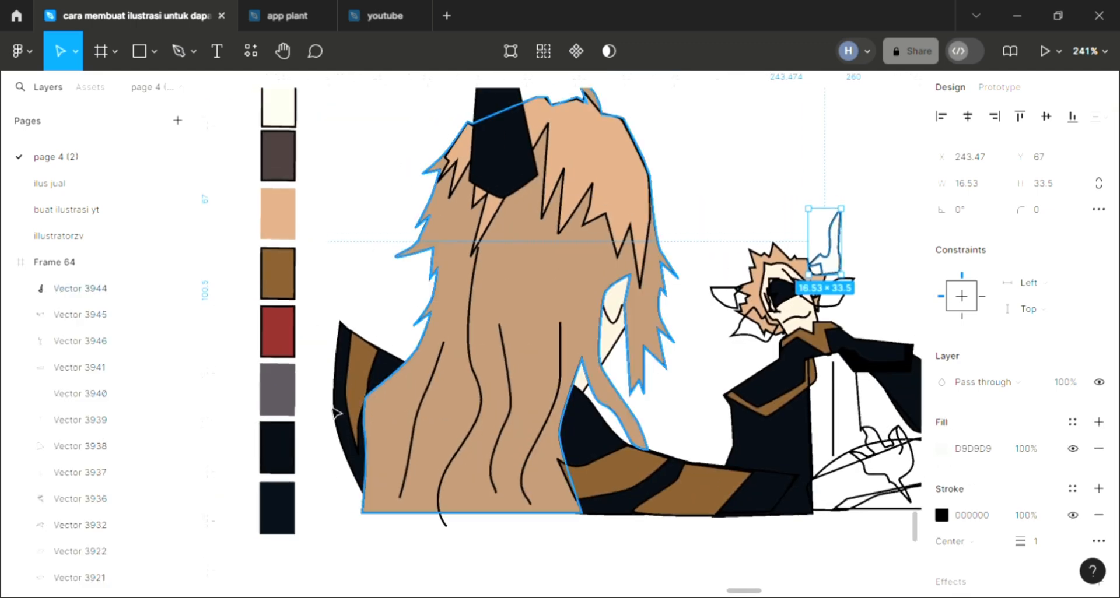
pyautogui.press('i')
pyautogui.click(280, 350)
pyautogui.click(647, 399)
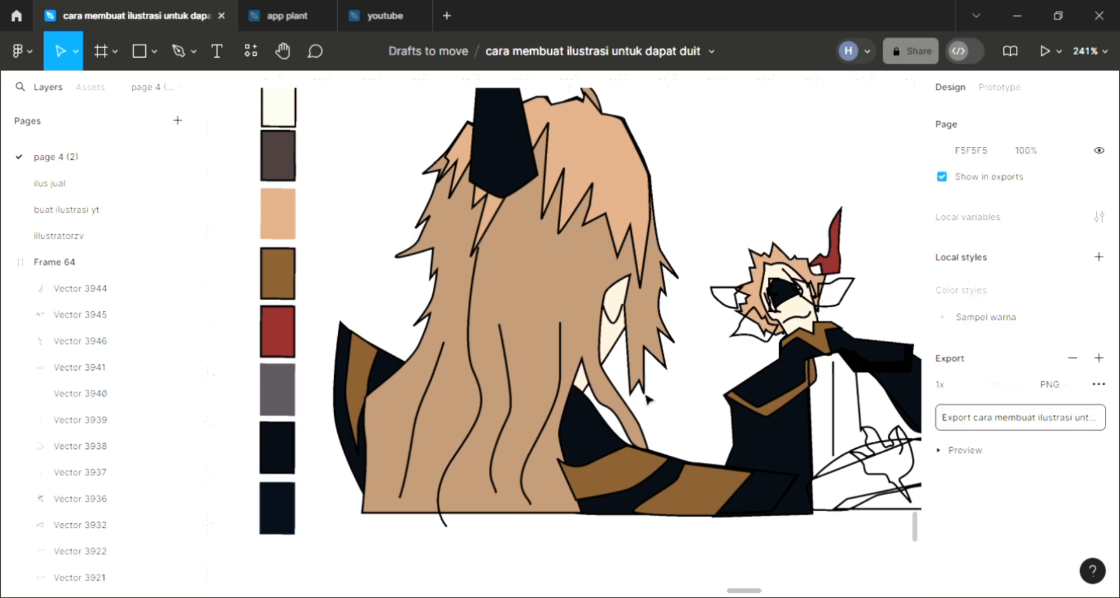
pyautogui.hscroll(5, 647, 400)
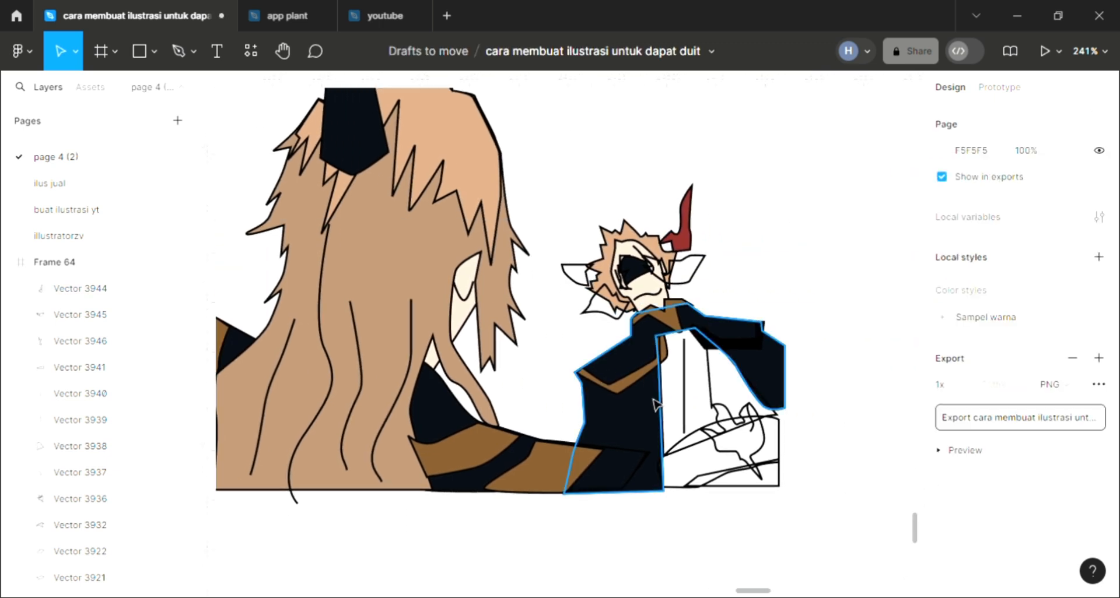
pyautogui.hscroll(1, 655, 404)
pyautogui.scroll(5, 694, 403)
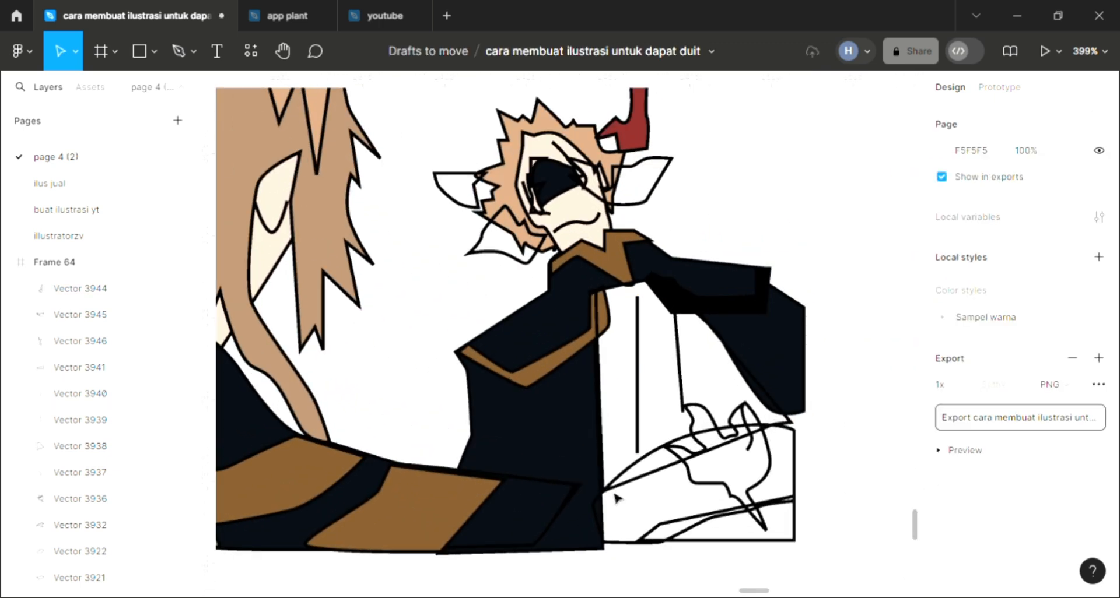
# Add a fill to the companion's shirt-front shape and send it to the back.
pyautogui.click(615, 496)
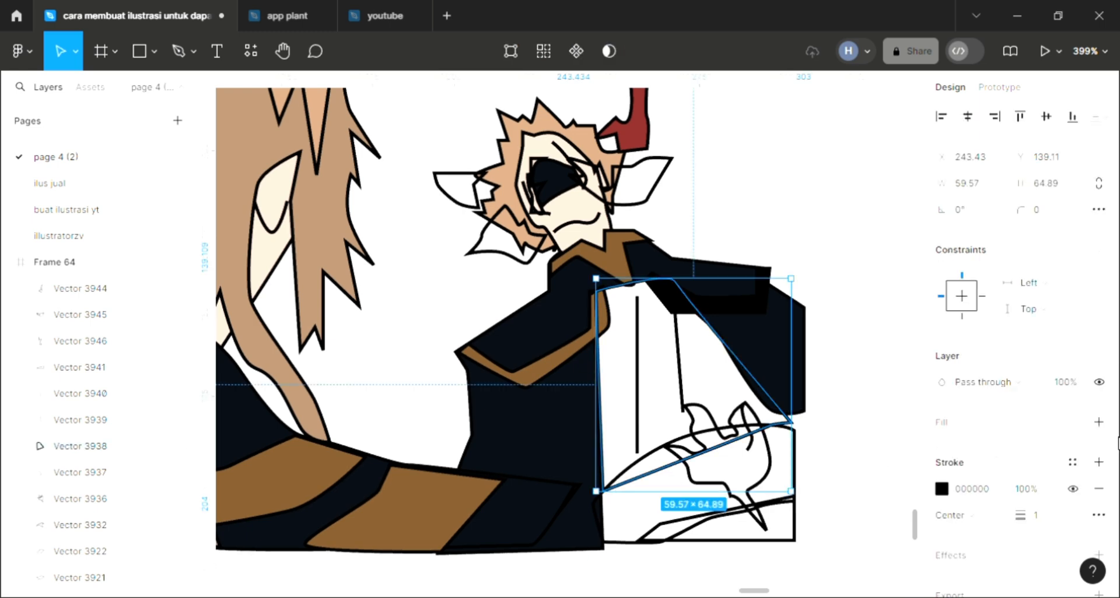
pyautogui.click(1098, 421)
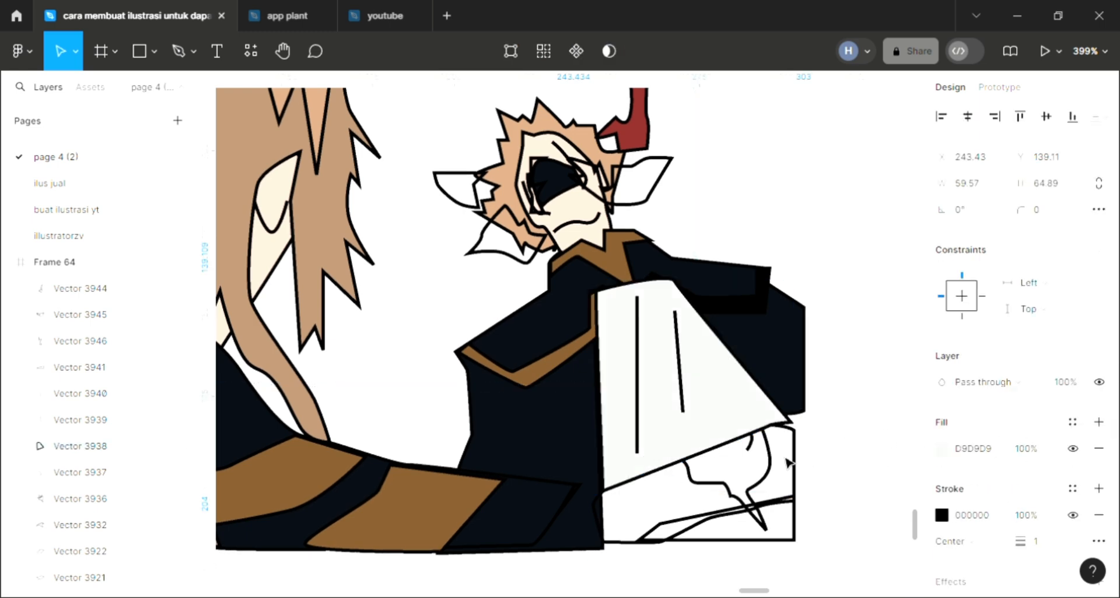
# Add a fill to the companion's clawed hand and color it with the brown sampled from the tail stripe.
pyautogui.click(723, 487)
pyautogui.click(1098, 422)
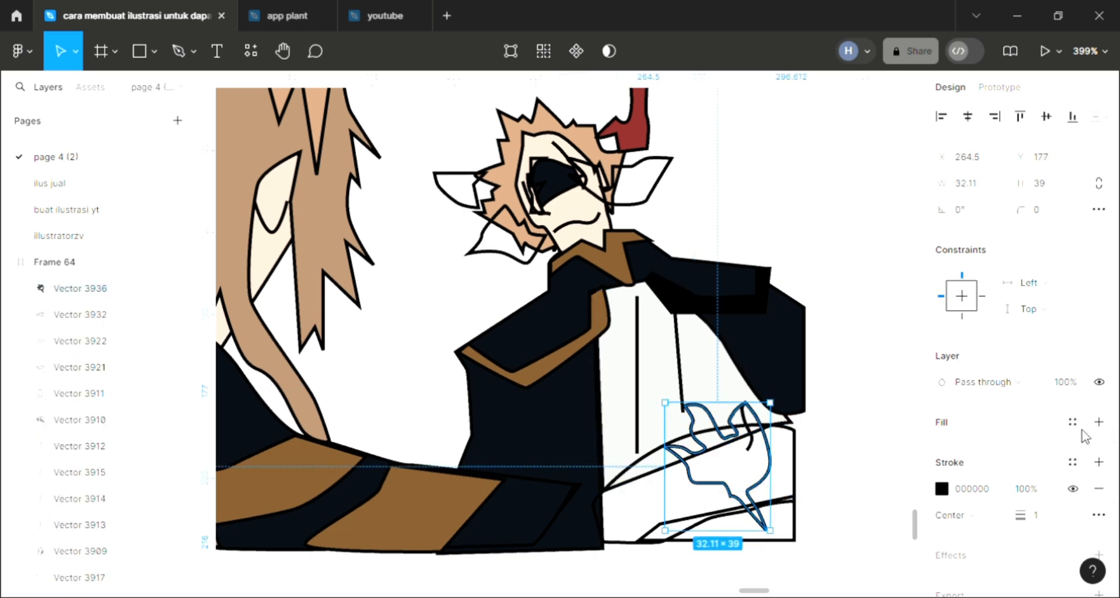
pyautogui.press('i')
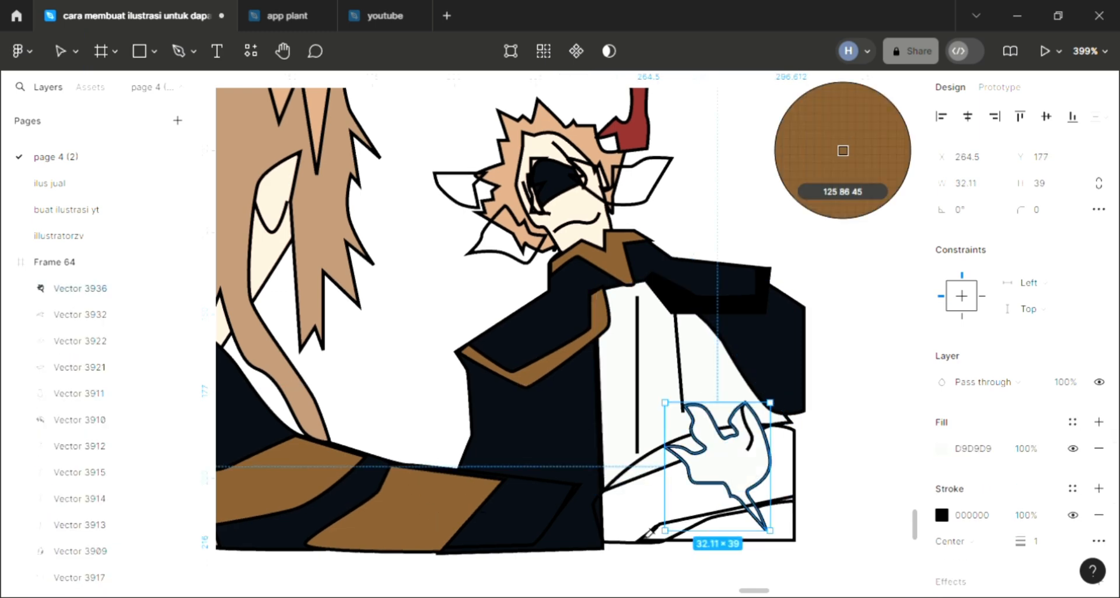
pyautogui.click(437, 519)
pyautogui.press('Escape')
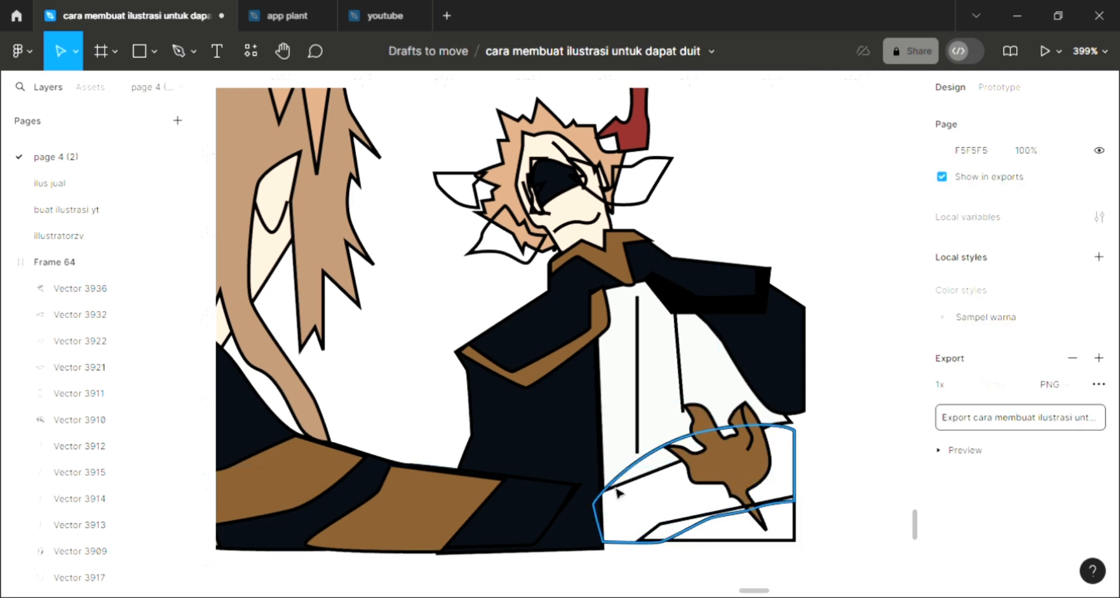
# Add a fill to the companion's leg shape, send it behind the other shapes, and color it with the coat's near-black, 090D14.
pyautogui.click(648, 457)
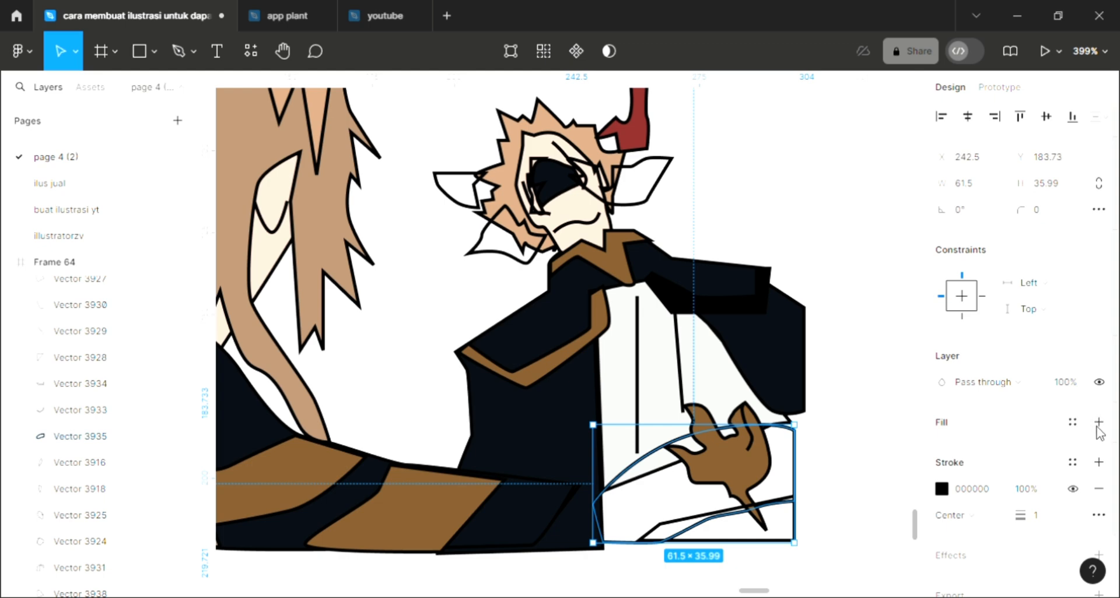
pyautogui.click(1099, 422)
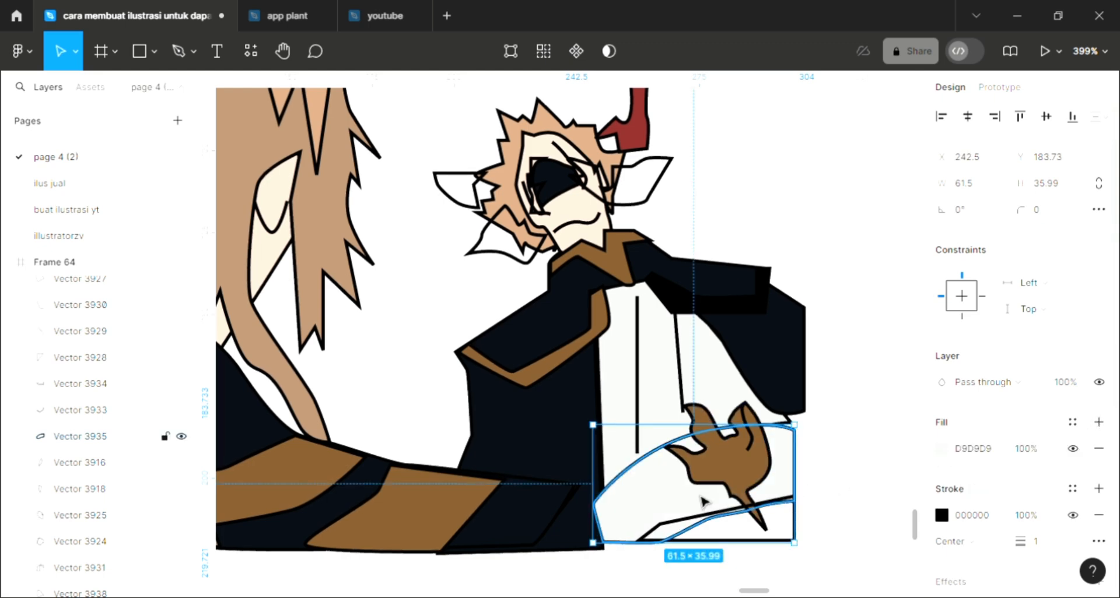
pyautogui.hotkey('ctrl', '[')
pyautogui.hotkey('ctrl', '[')
pyautogui.hotkey('ctrl', '[')
pyautogui.hotkey('ctrl', '[')
pyautogui.hotkey('ctrl', '[')
pyautogui.hotkey('ctrl', '[')
pyautogui.press('i')
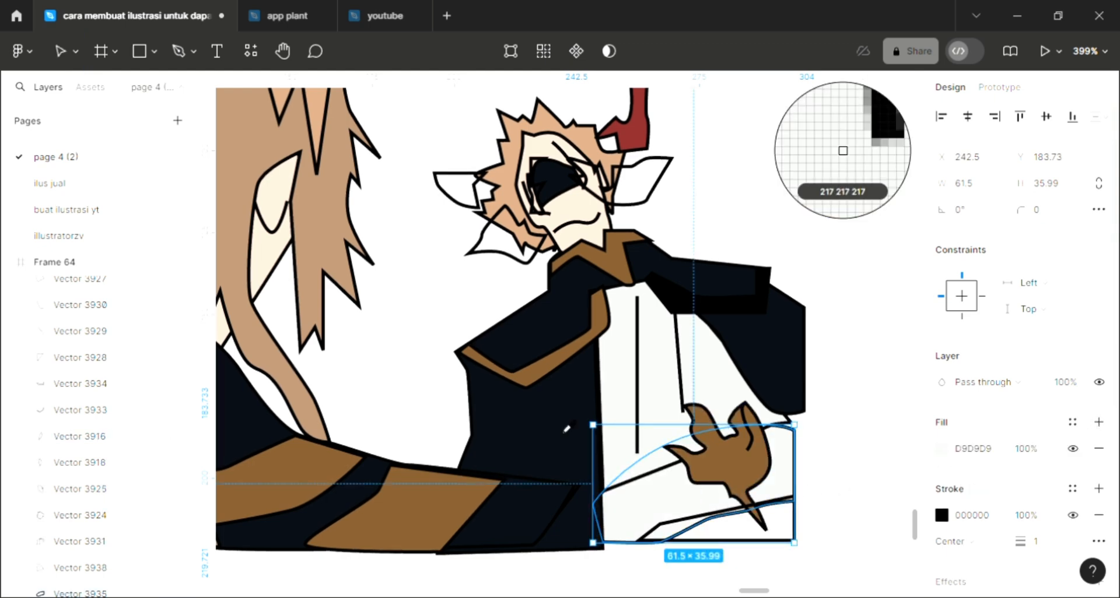
pyautogui.click(647, 505)
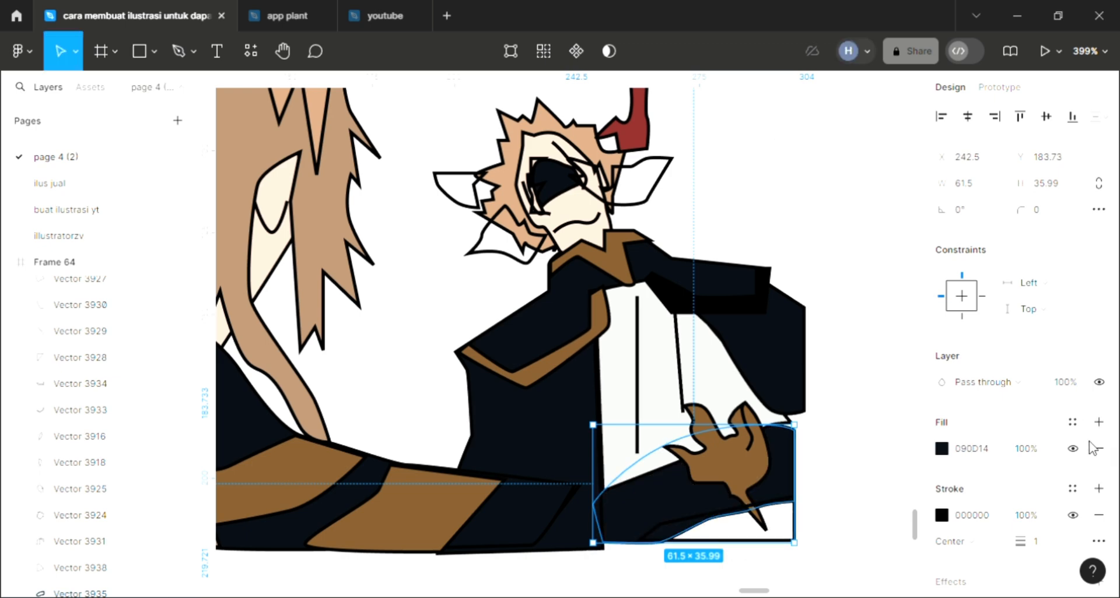
# Add a fill to the wedge shape below the companion's leg, send it to the back, and color it white.
pyautogui.click(813, 539)
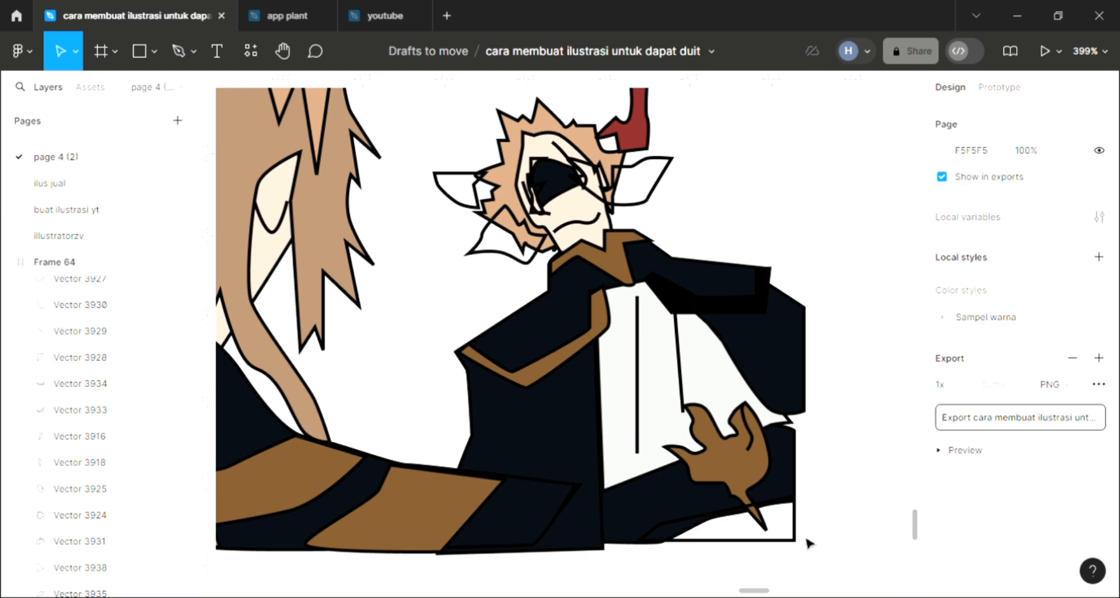
pyautogui.hotkey('ctrl', 'z')
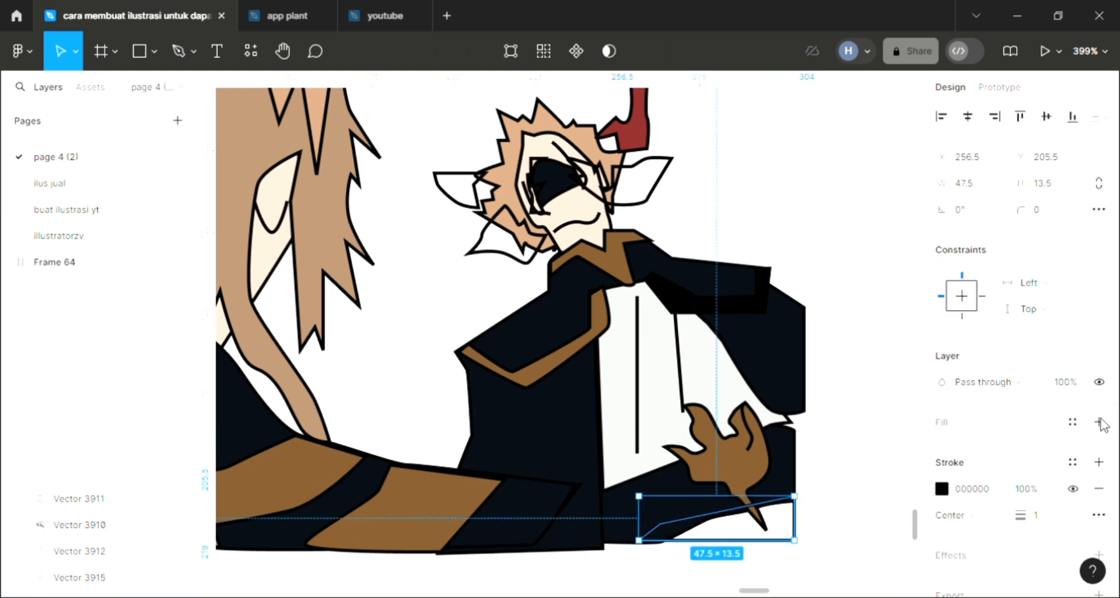
pyautogui.click(975, 432)
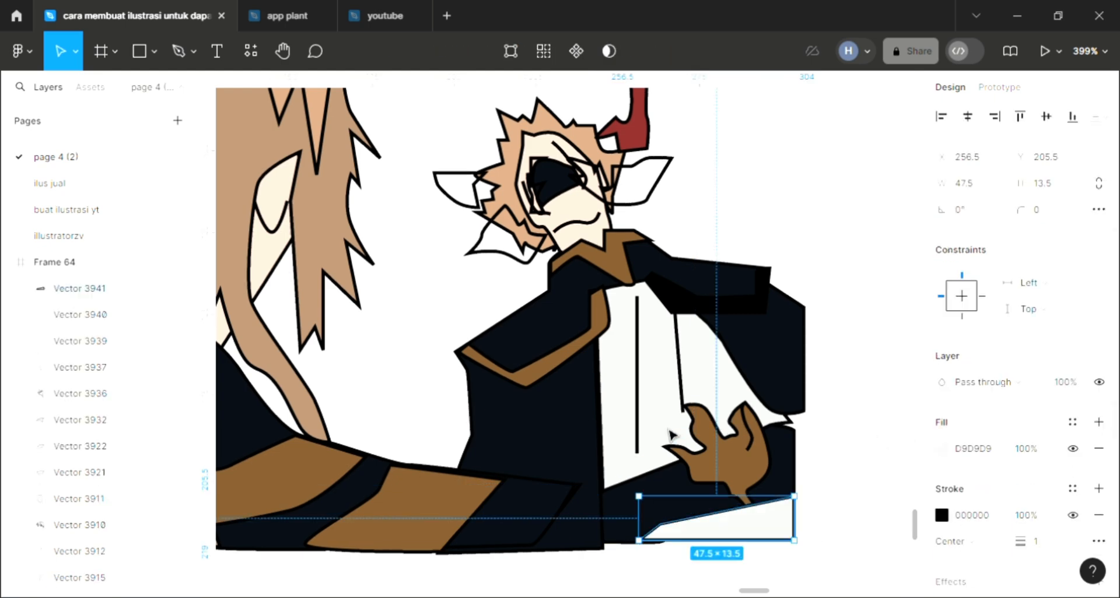
pyautogui.press('i')
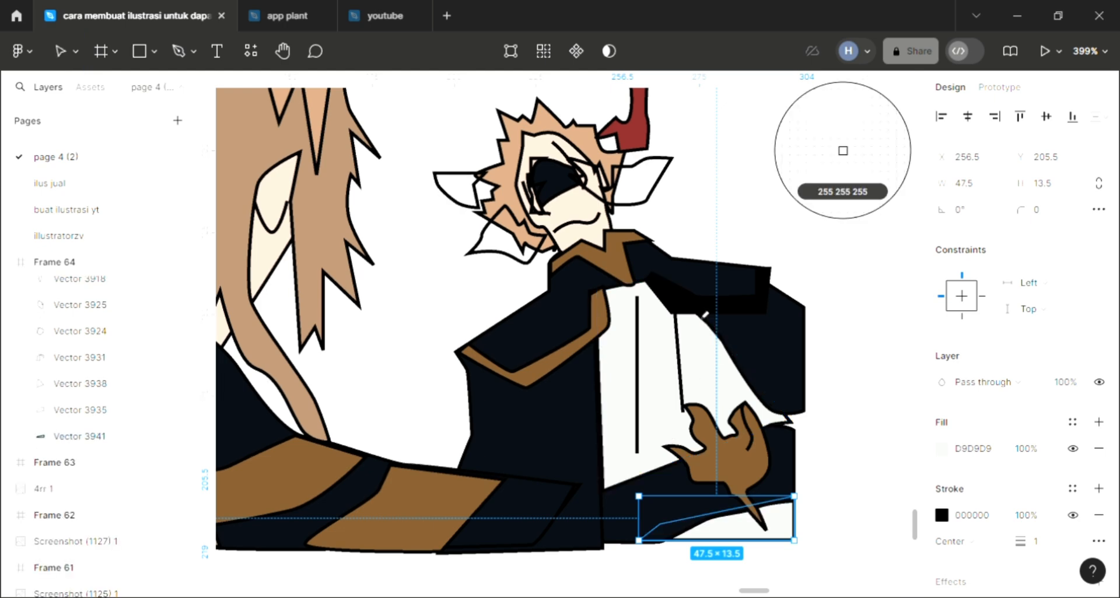
pyautogui.click(842, 150)
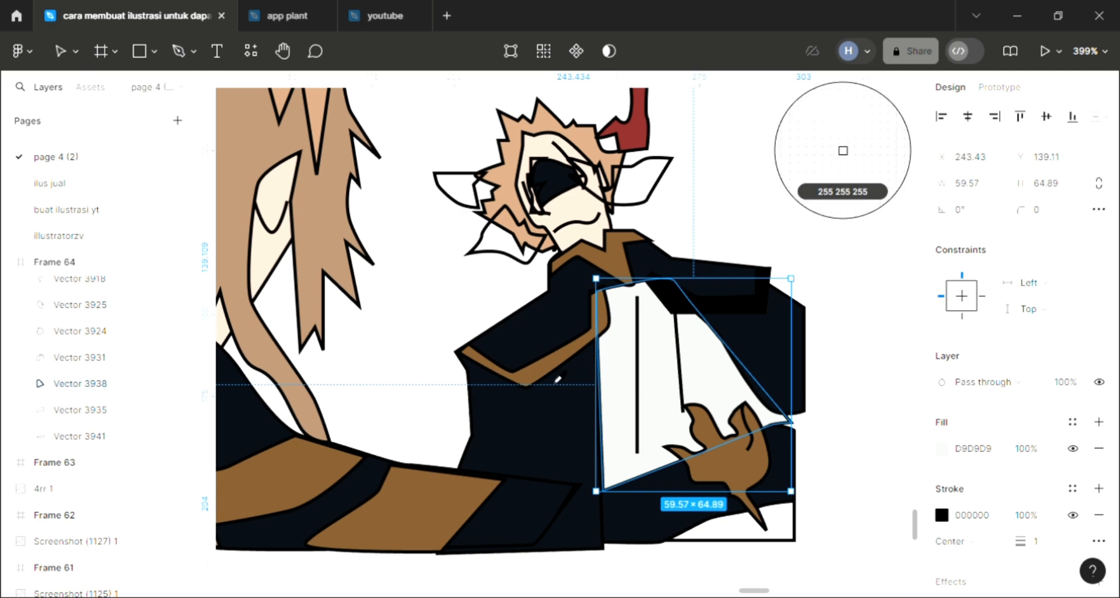
# Color the companion's shirt front white, FFFFFF, and move its lower outer corner point to X 308, Y 184.
pyautogui.click(842, 151)
pyautogui.click(836, 454)
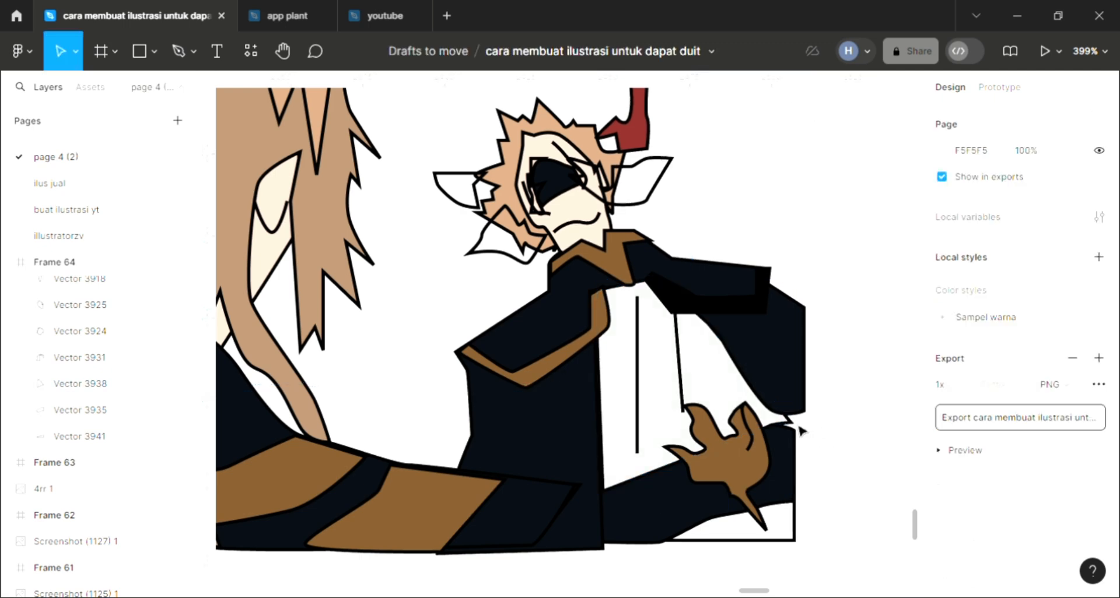
pyautogui.doubleClick(794, 428)
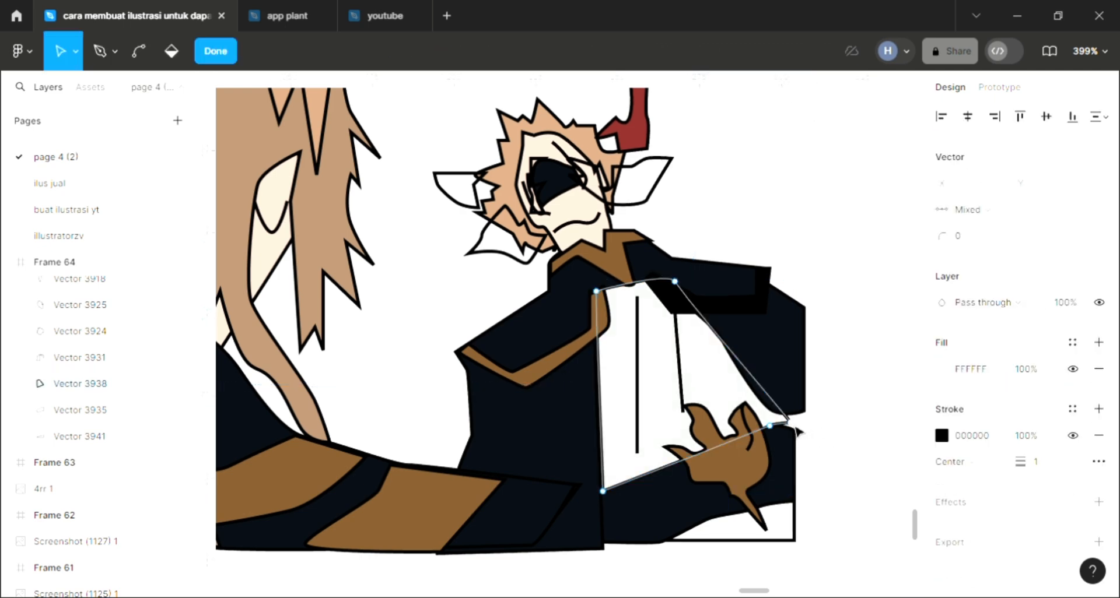
pyautogui.moveTo(805, 430); pyautogui.dragTo(806, 433)
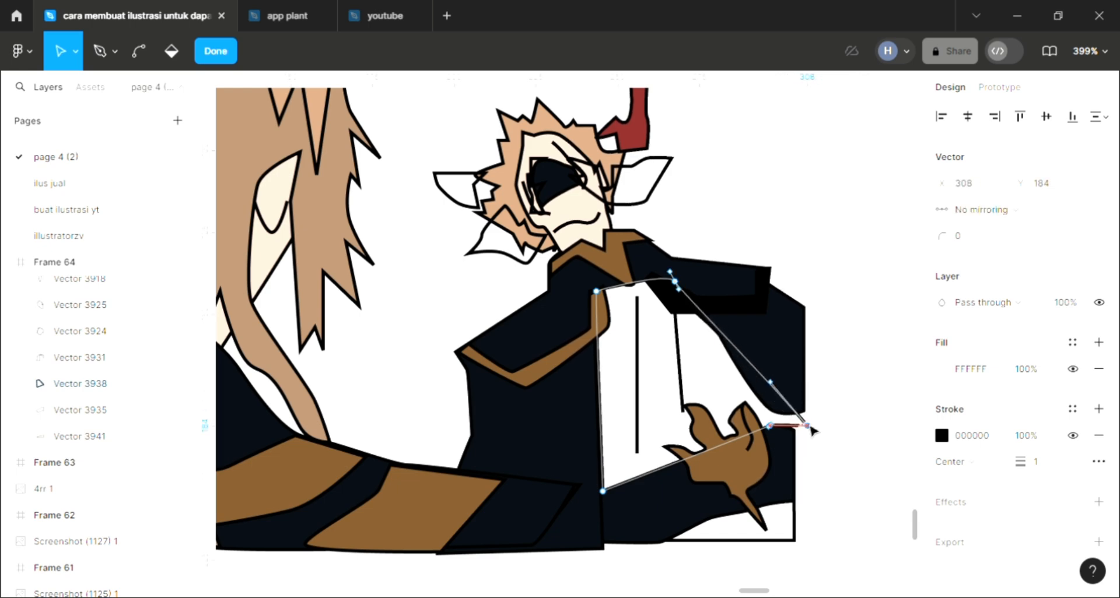
pyautogui.click(870, 302)
pyautogui.click(869, 303)
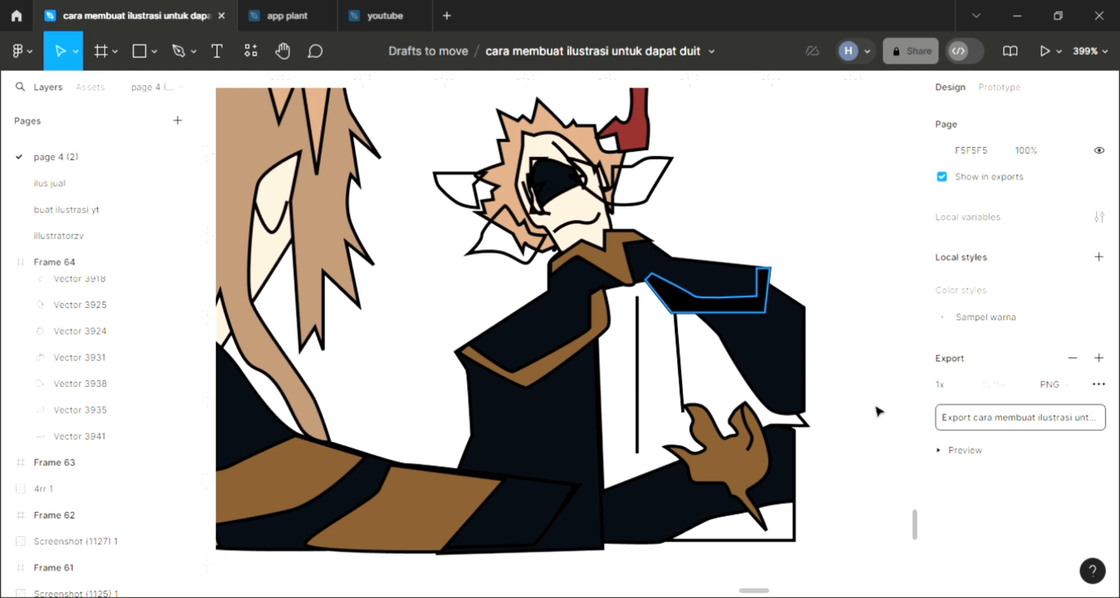
# Recolor the trim band on the coat's far shoulder with the brown sampled from the tail stripe.
pyautogui.click(728, 305)
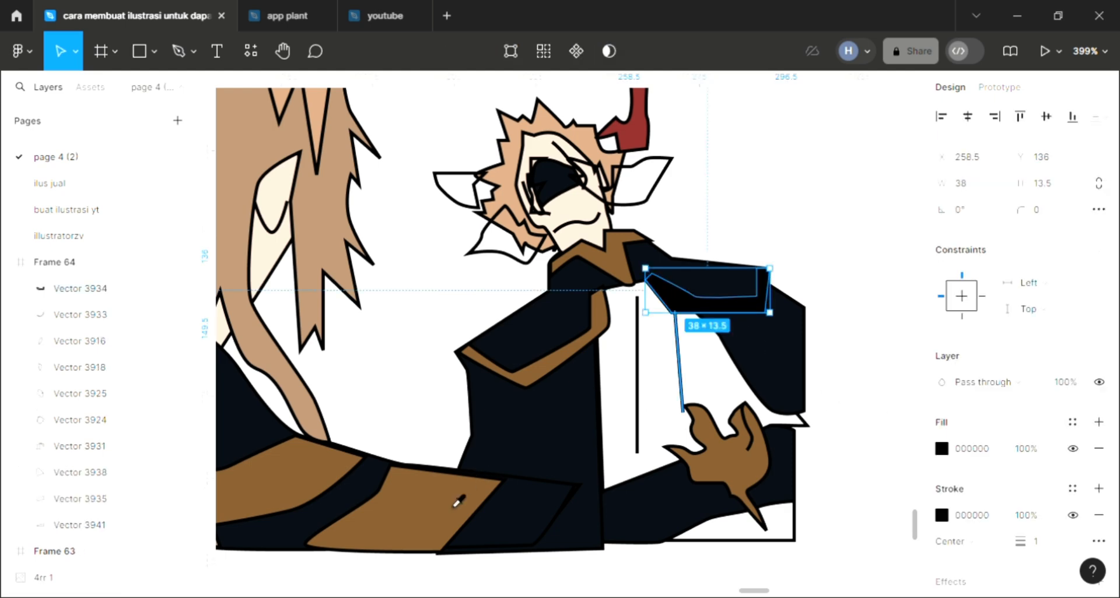
pyautogui.press('Delete')
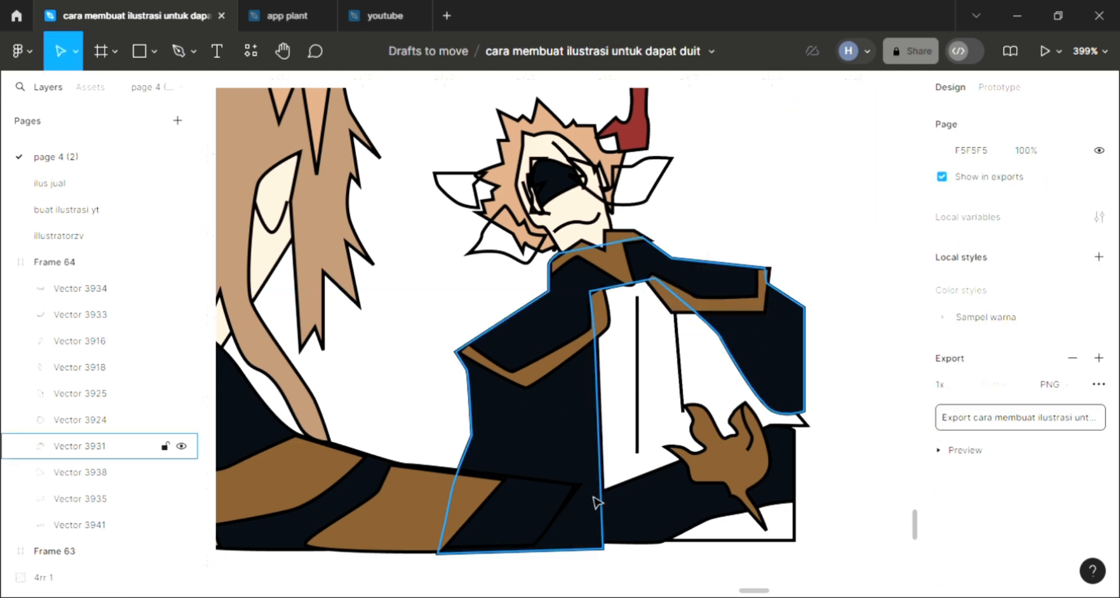
pyautogui.click(565, 498)
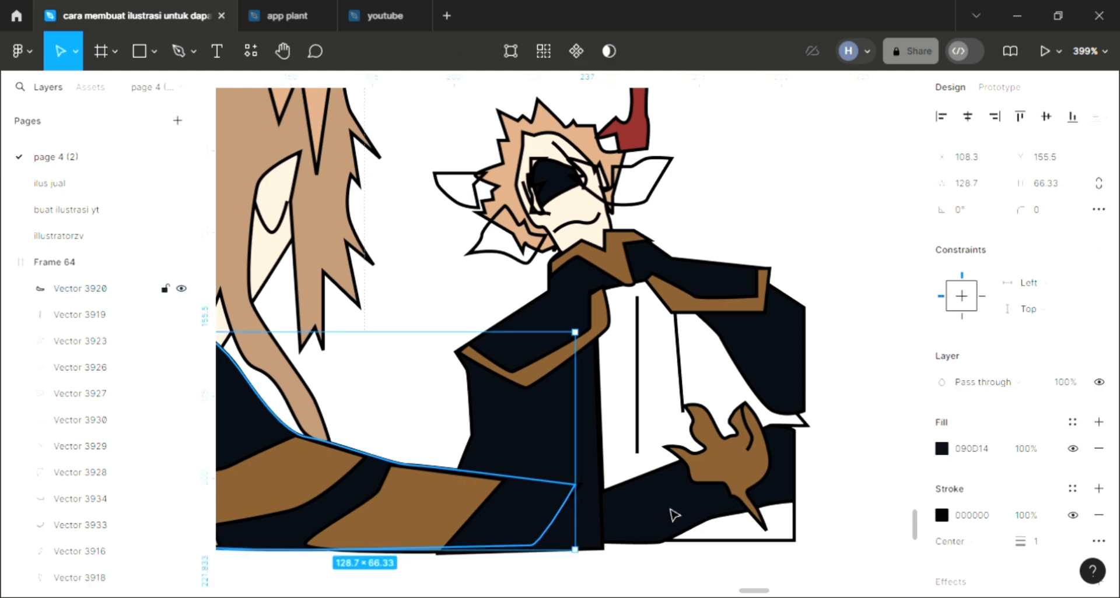
# Set Frame 64's background fill to pink E58888 and convert it to a linear gradient ending in 7F4B4B.
pyautogui.keyDown('ctrl'); pyautogui.scroll(-5, 717, 526); pyautogui.keyUp('ctrl')
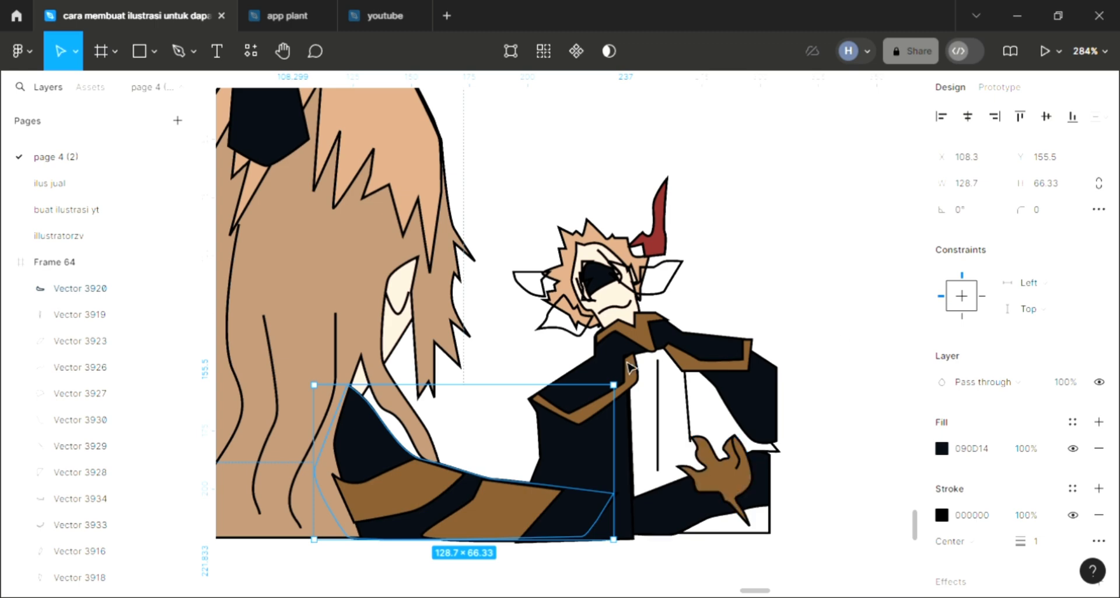
pyautogui.press('Escape')
pyautogui.keyDown('ctrl'); pyautogui.scroll(-3, 630, 368); pyautogui.keyUp('ctrl')
pyautogui.hscroll(-4, 630, 369)
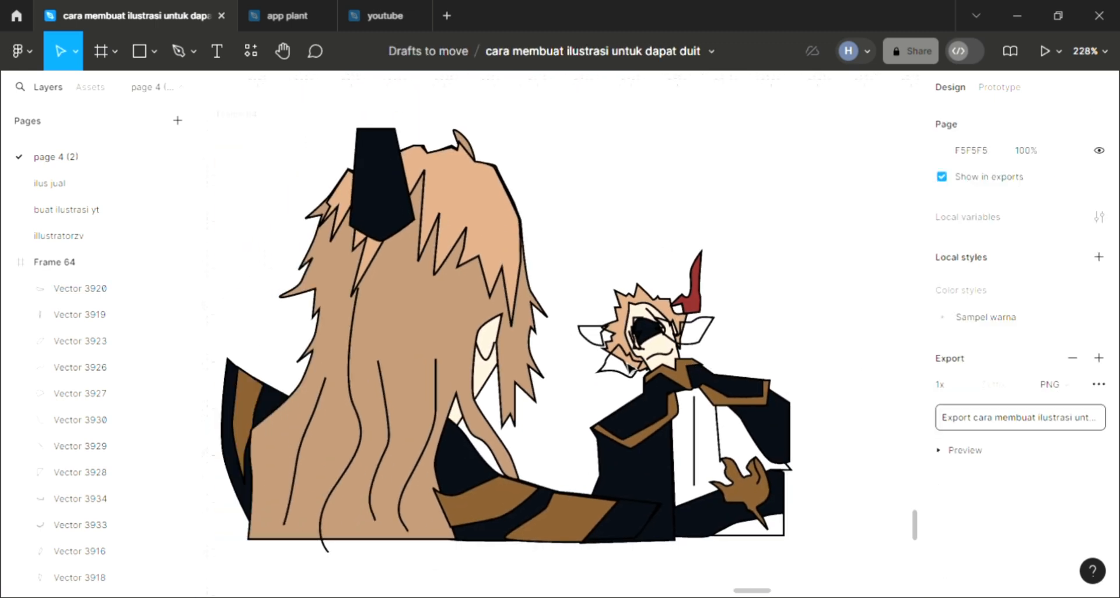
pyautogui.keyDown('ctrl'); pyautogui.scroll(-2, 630, 368); pyautogui.keyUp('ctrl')
pyautogui.keyDown('ctrl'); pyautogui.scroll(-2, 382, 158); pyautogui.keyUp('ctrl')
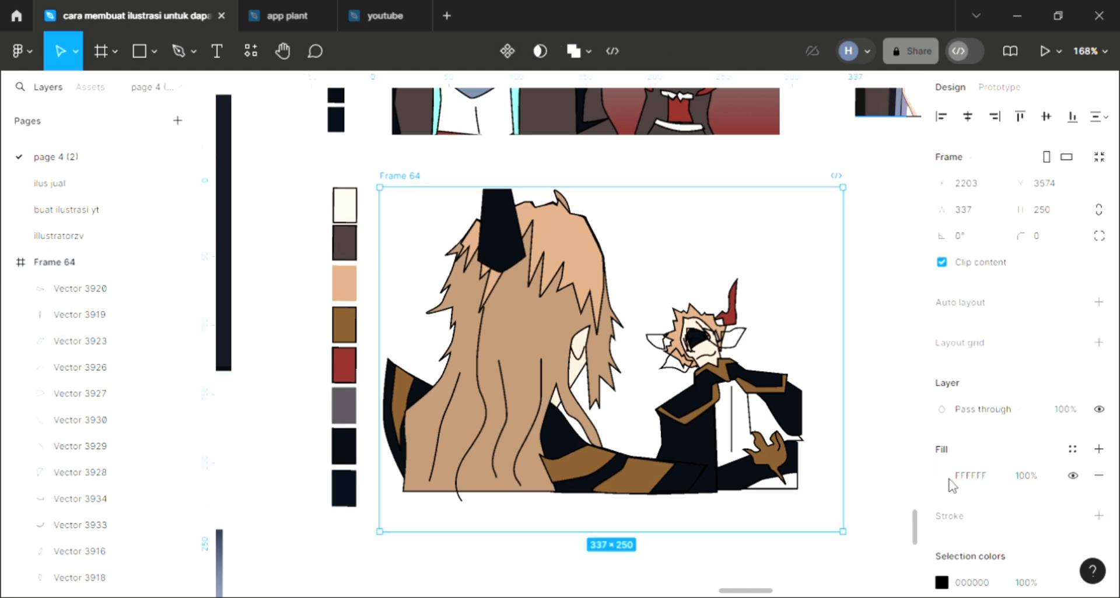
pyautogui.scroll(-2, 949, 483)
pyautogui.click(941, 393)
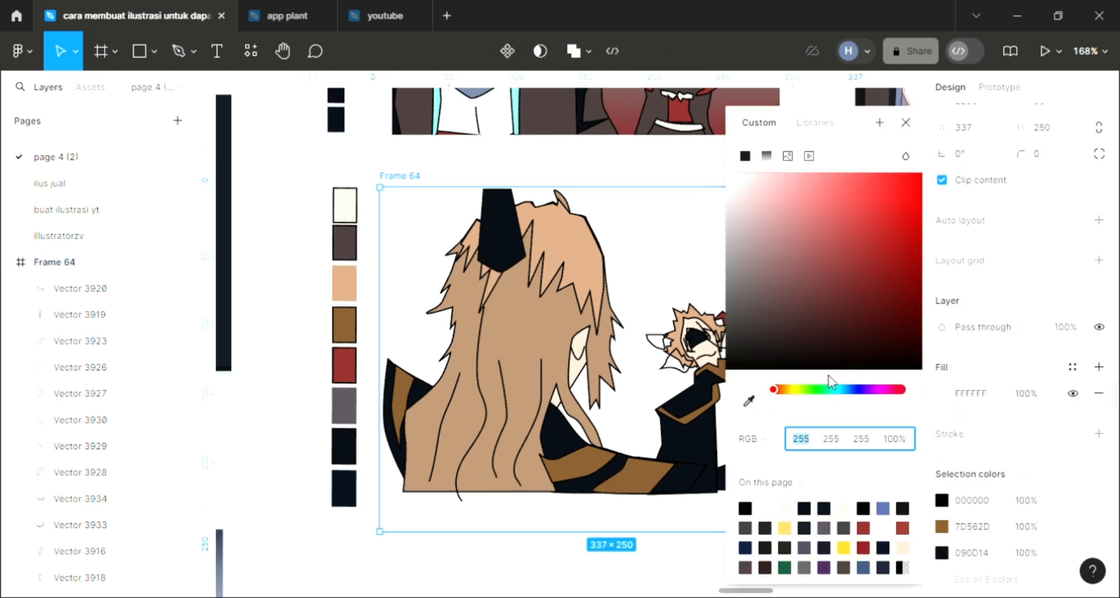
pyautogui.click(805, 192)
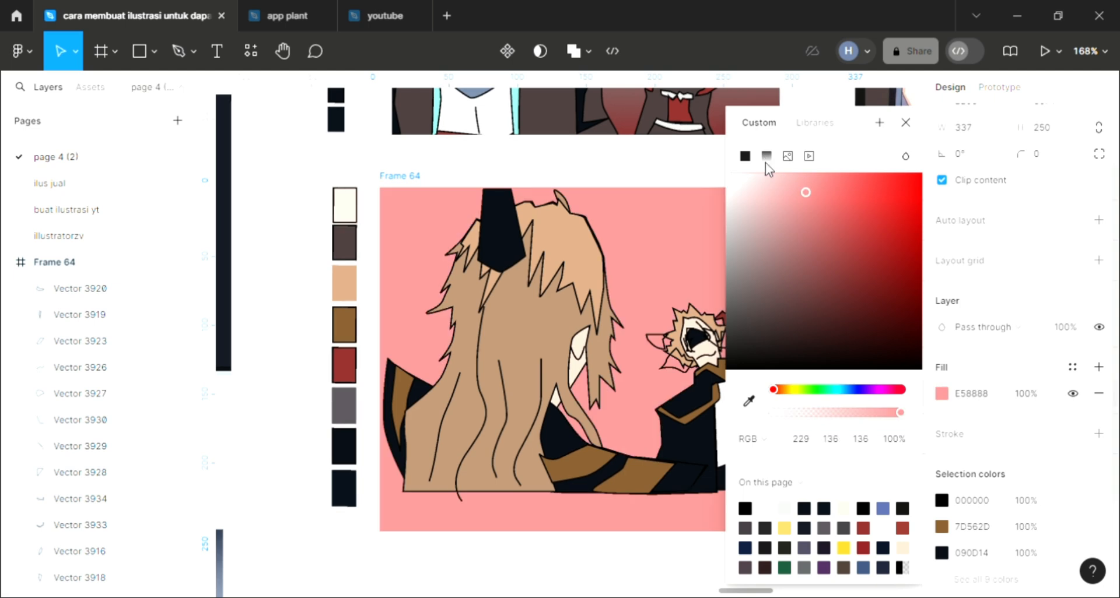
pyautogui.click(766, 157)
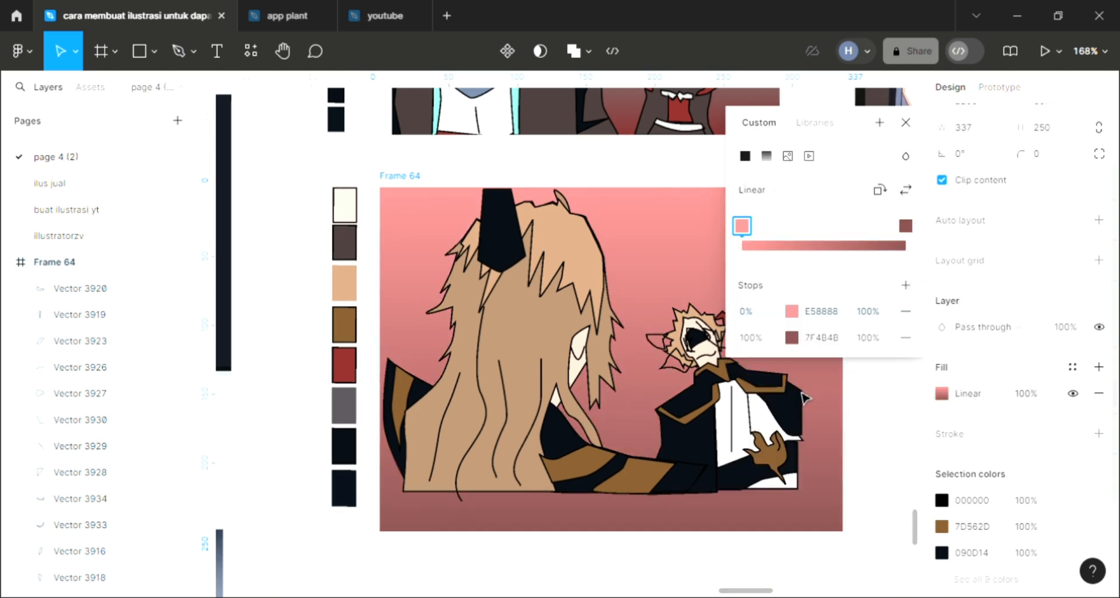
# Change the background gradient's 0% stop to the mint color 88E5D5.
pyautogui.click(792, 311)
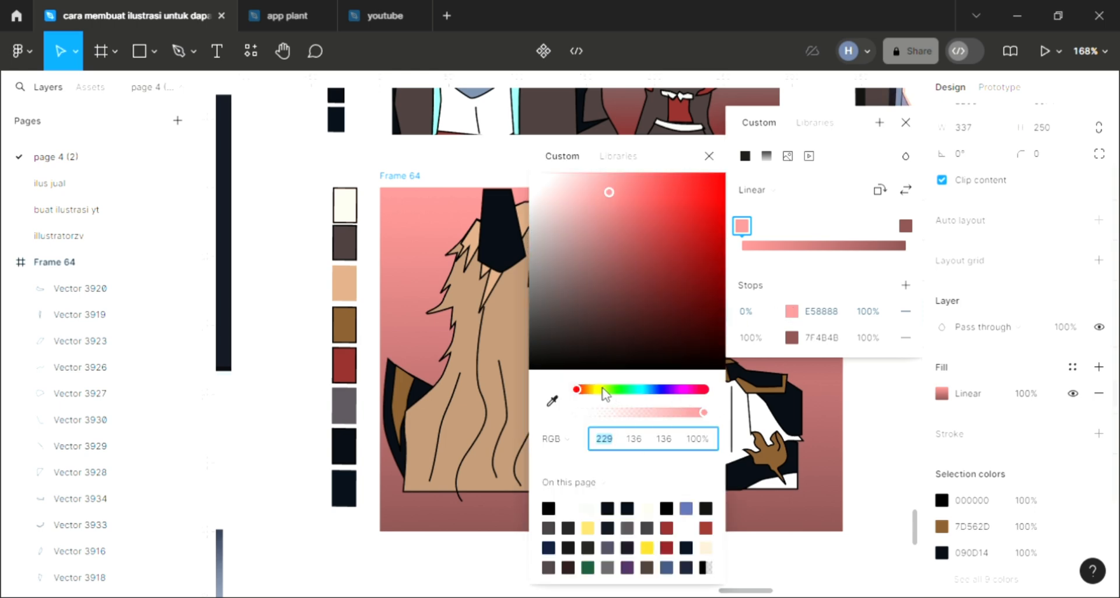
pyautogui.moveTo(614, 390); pyautogui.dragTo(636, 390)
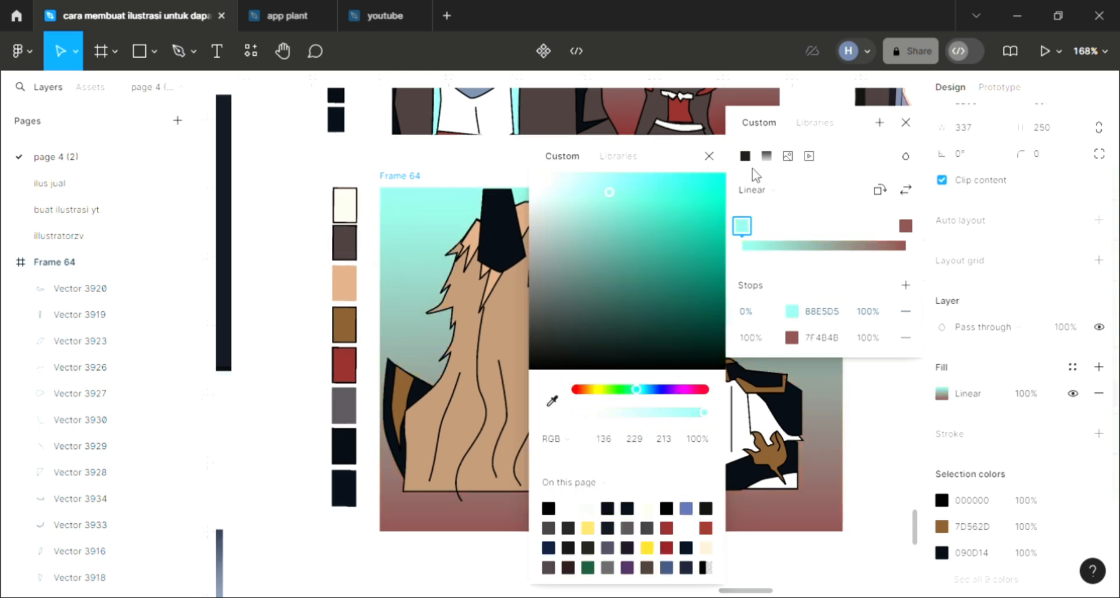
pyautogui.click(904, 123)
pyautogui.click(856, 440)
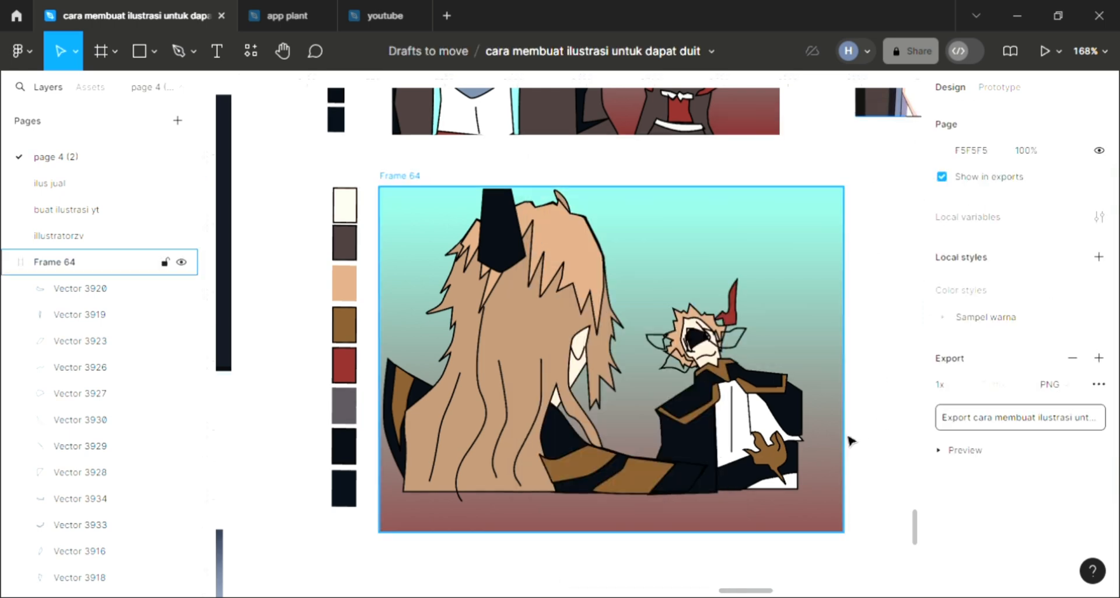
# Shorten Frame 64 from its lower edge to a height of 222 so it ends at the artwork's base.
pyautogui.click(583, 525)
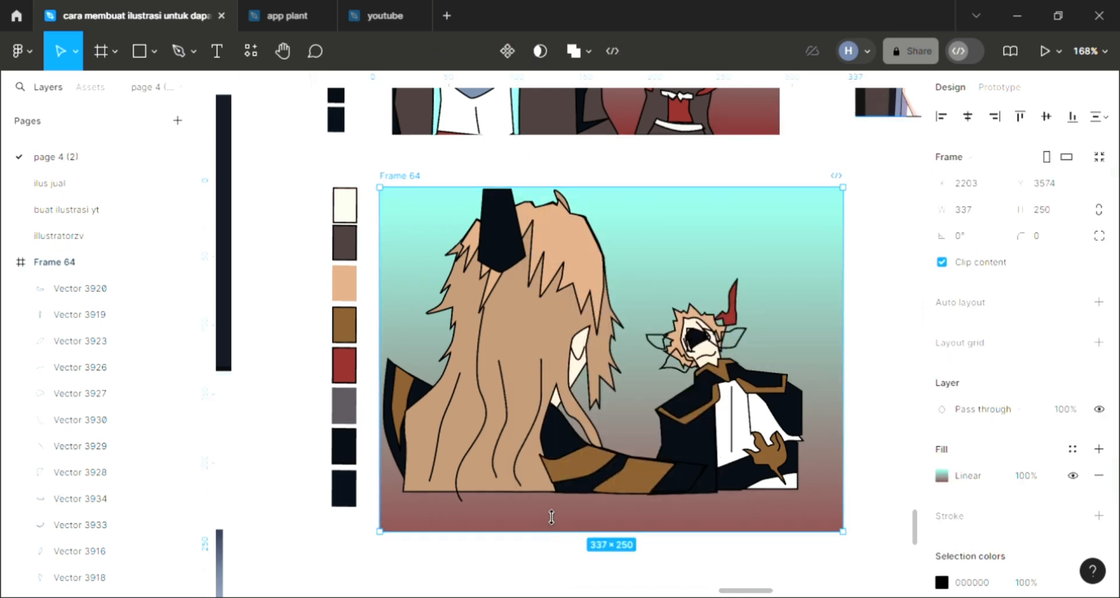
pyautogui.moveTo(551, 516); pyautogui.dragTo(549, 507)
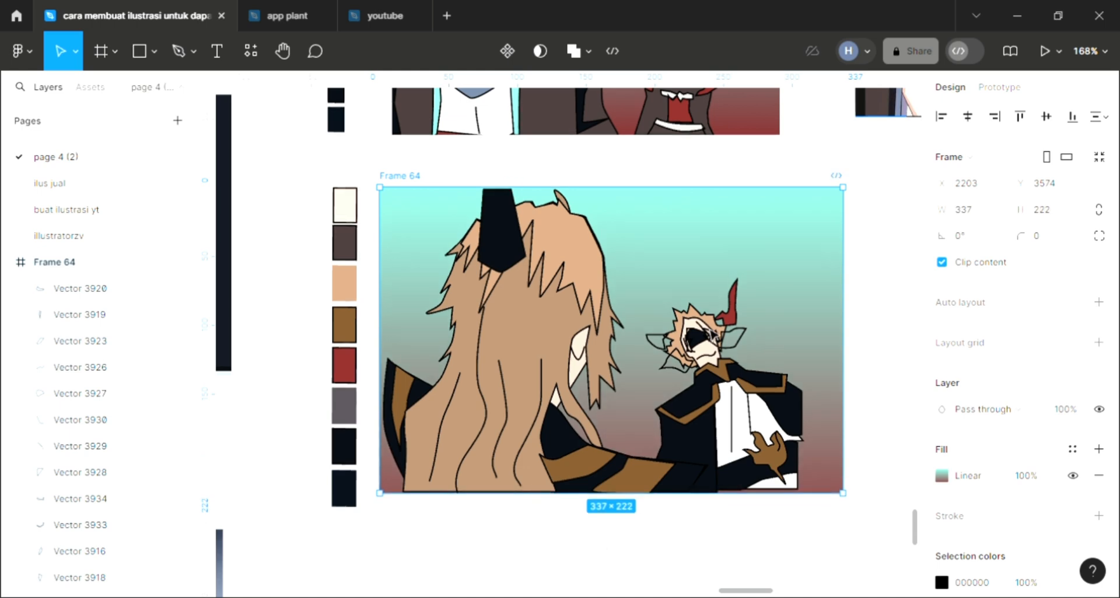
pyautogui.press('Escape')
# Fill the ear shape overlapping the right side of the small companion's face with the red sampled from its horn.
pyautogui.scroll(10, 715, 333)
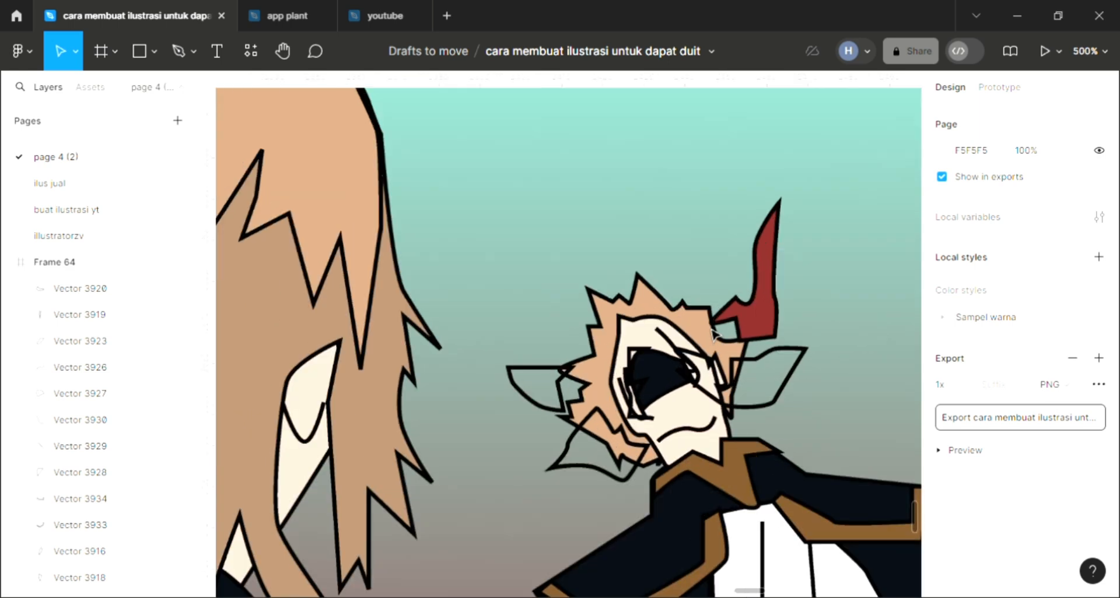
pyautogui.scroll(-5, 714, 334)
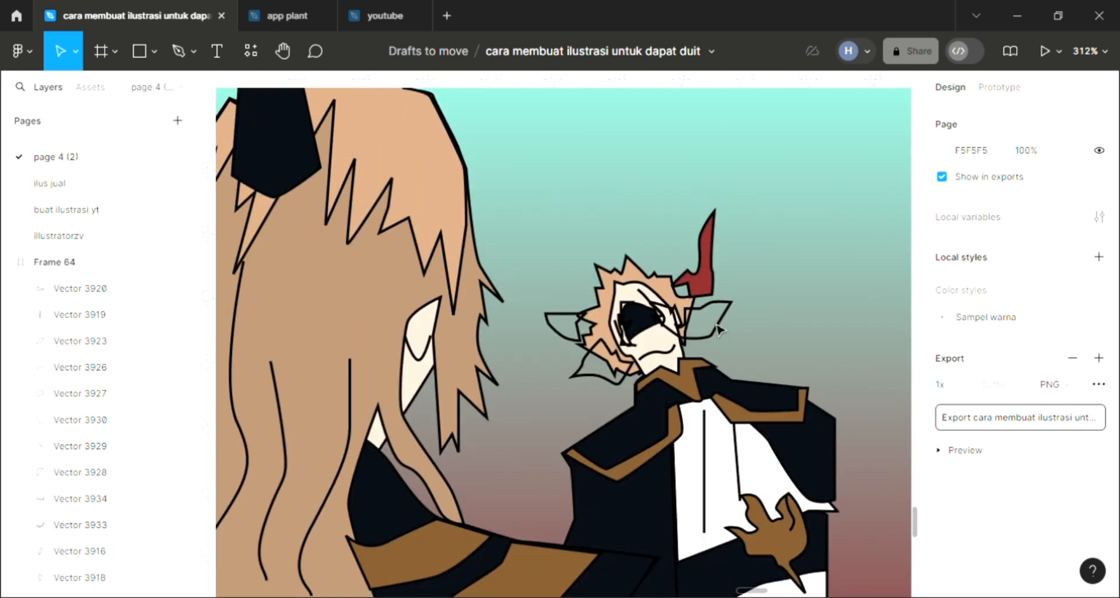
pyautogui.scroll(2, 718, 330)
pyautogui.click(718, 330)
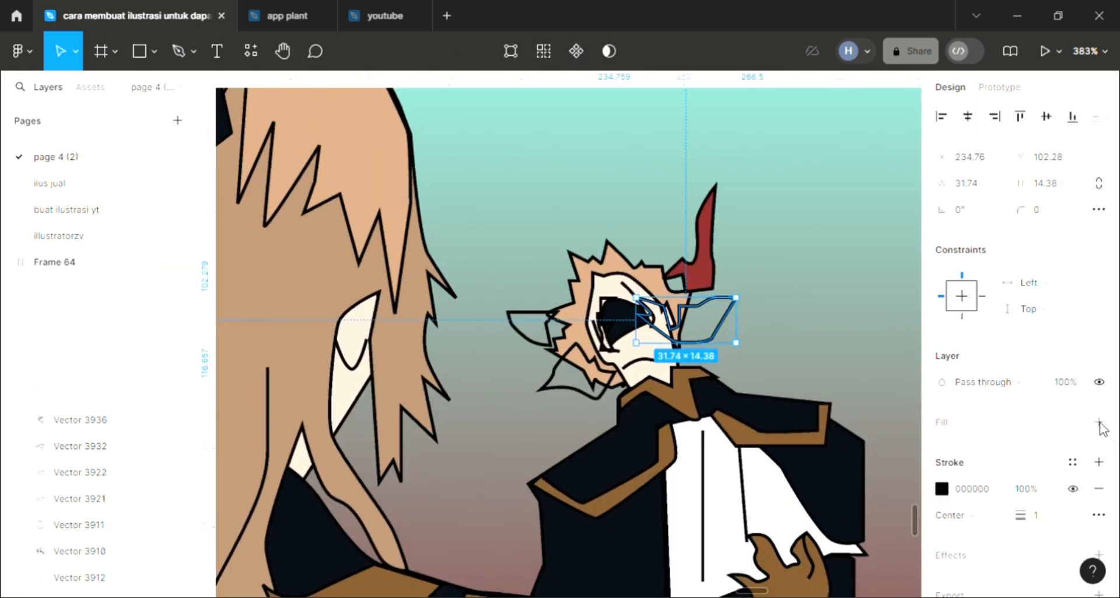
pyautogui.press('i')
pyautogui.click(717, 257)
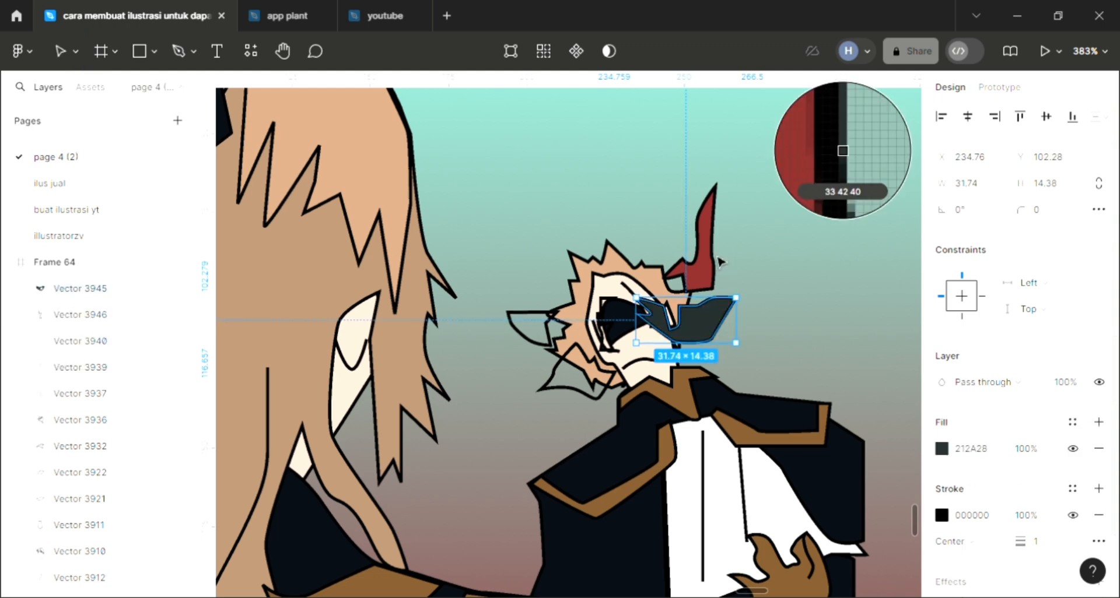
pyautogui.press('i')
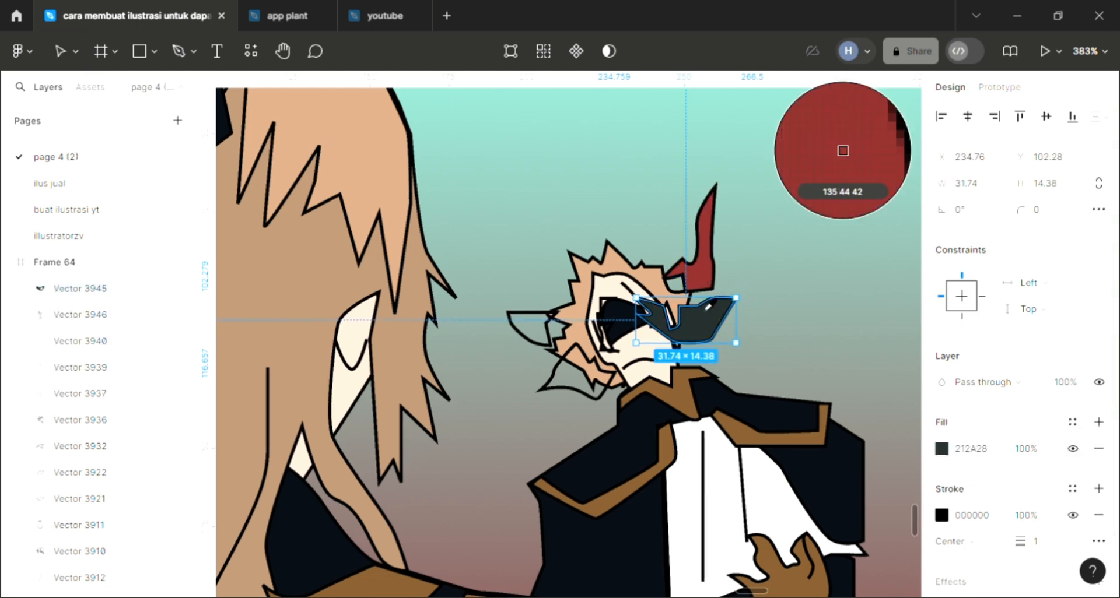
pyautogui.click(706, 278)
# Fill the two unfilled ear shapes on the left side of the companion's head with the same horn red.
pyautogui.click(548, 350)
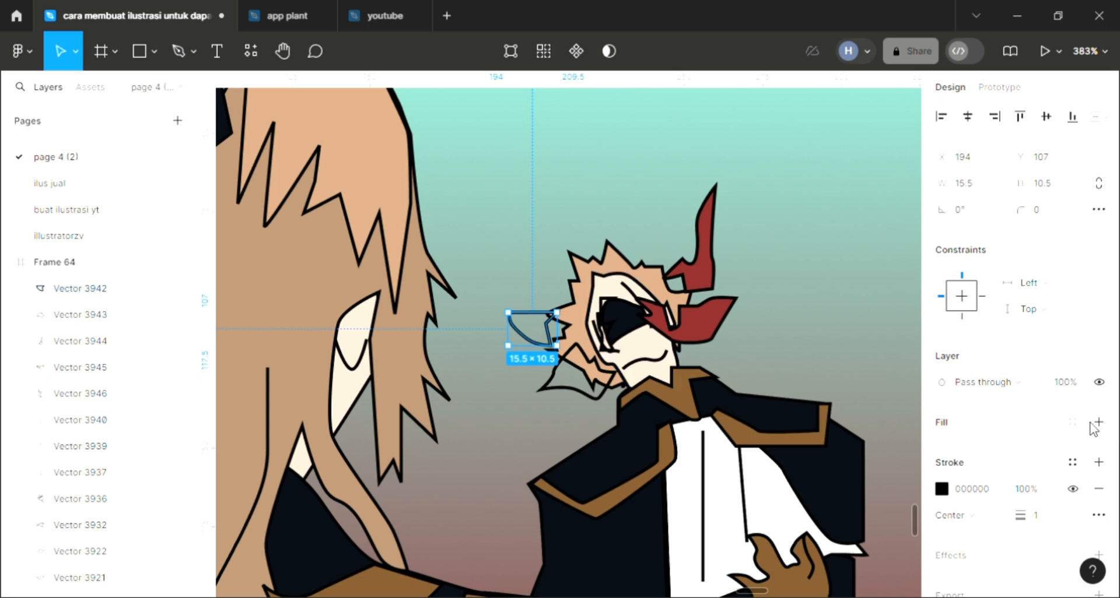
pyautogui.press('i')
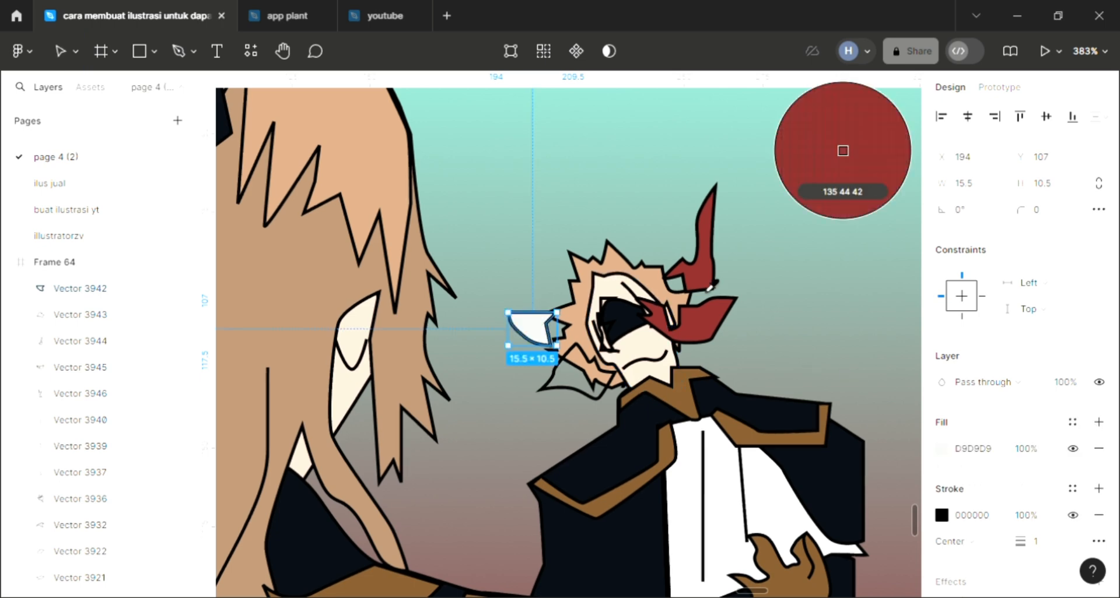
pyautogui.click(709, 282)
pyautogui.click(559, 367)
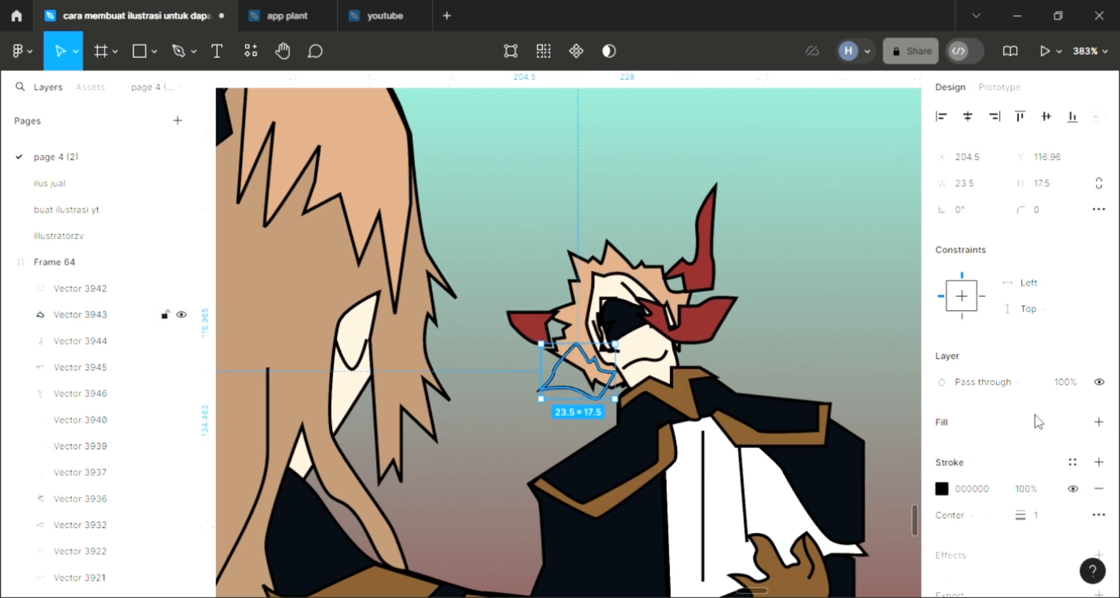
pyautogui.press('i')
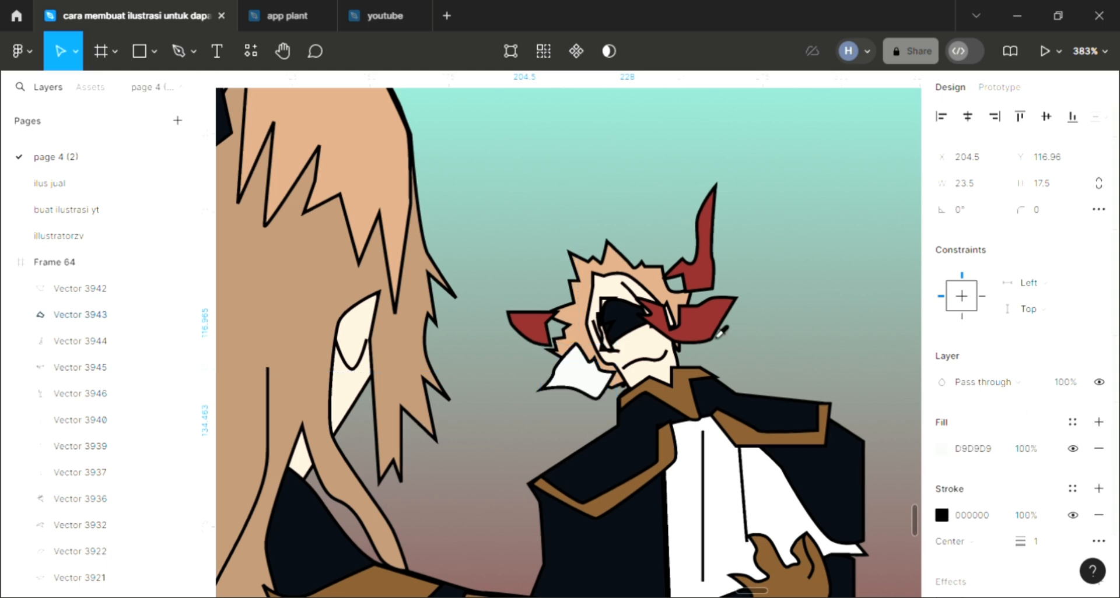
pyautogui.click(719, 334)
pyautogui.press('Escape')
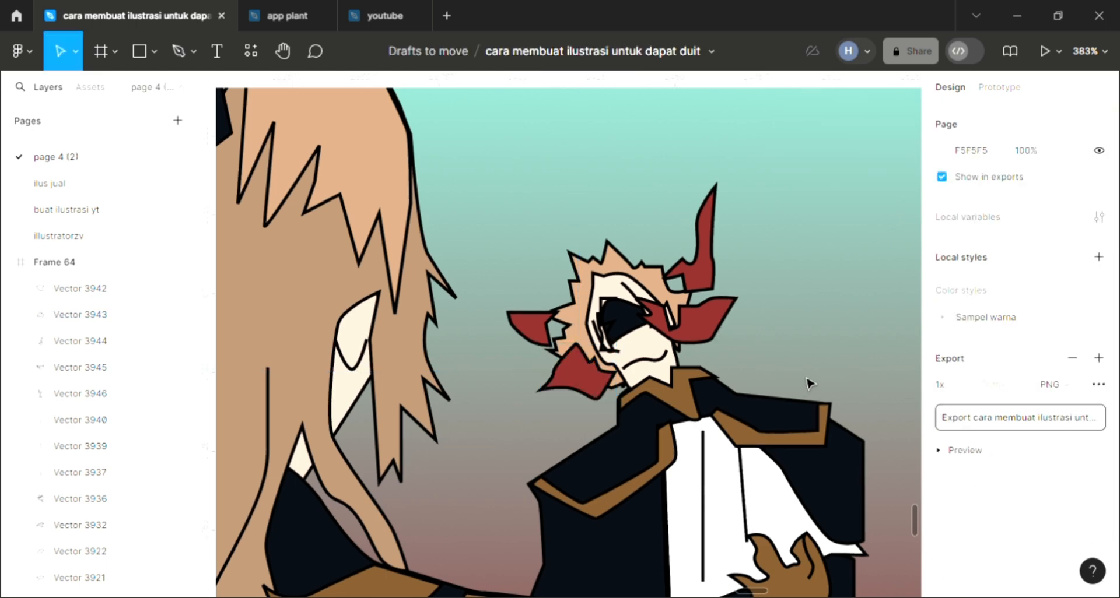
# Draw a closed, round-cornered backrest outline about 191 × 197 around the companion, from the long-haired character's head down to the tail.
pyautogui.scroll(-5, 809, 383)
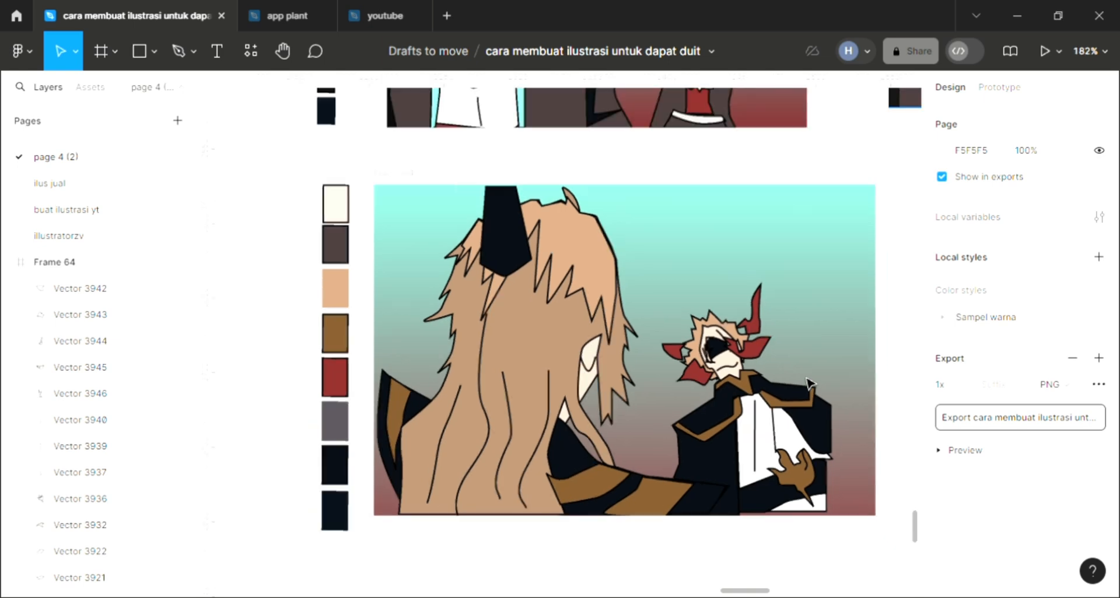
pyautogui.scroll(-1, 810, 383)
pyautogui.hscroll(-1, 809, 383)
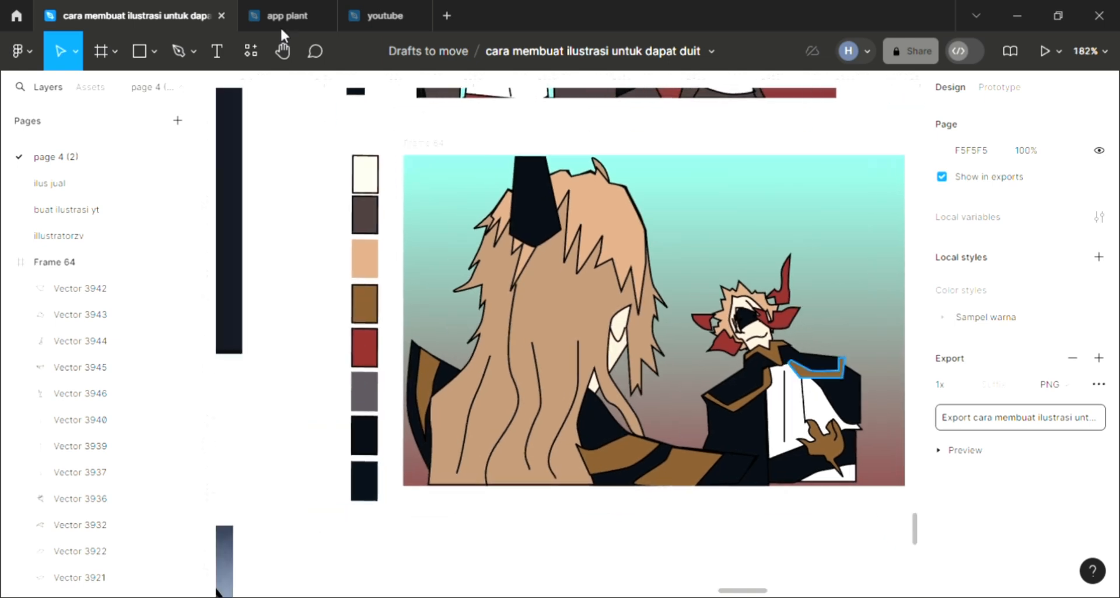
pyautogui.click(179, 50)
pyautogui.hscroll(2, 583, 308)
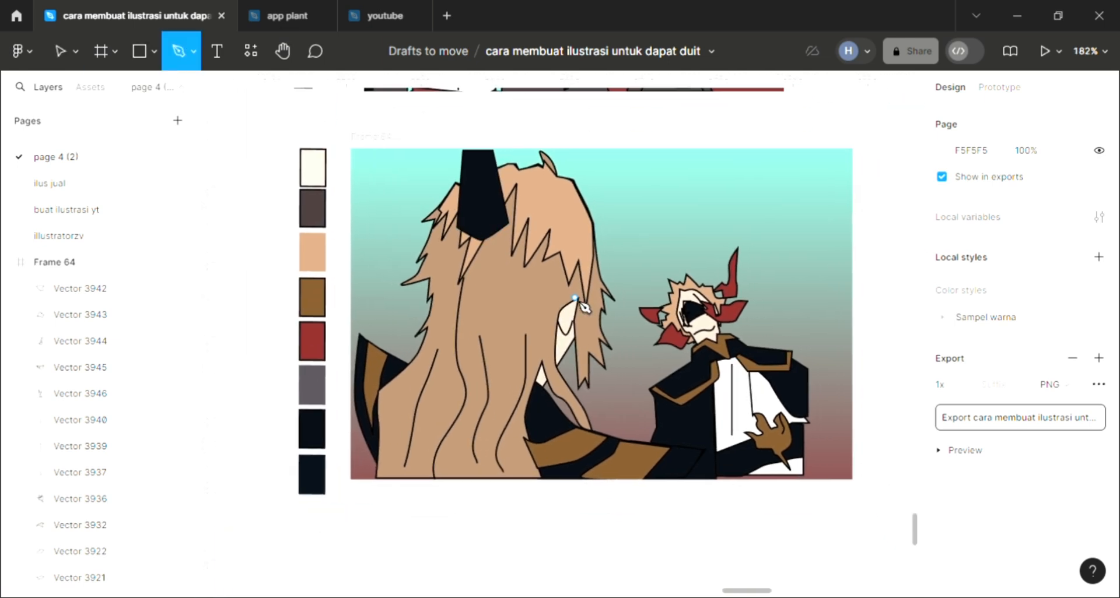
pyautogui.scroll(-1, 583, 308)
pyautogui.hscroll(1, 583, 308)
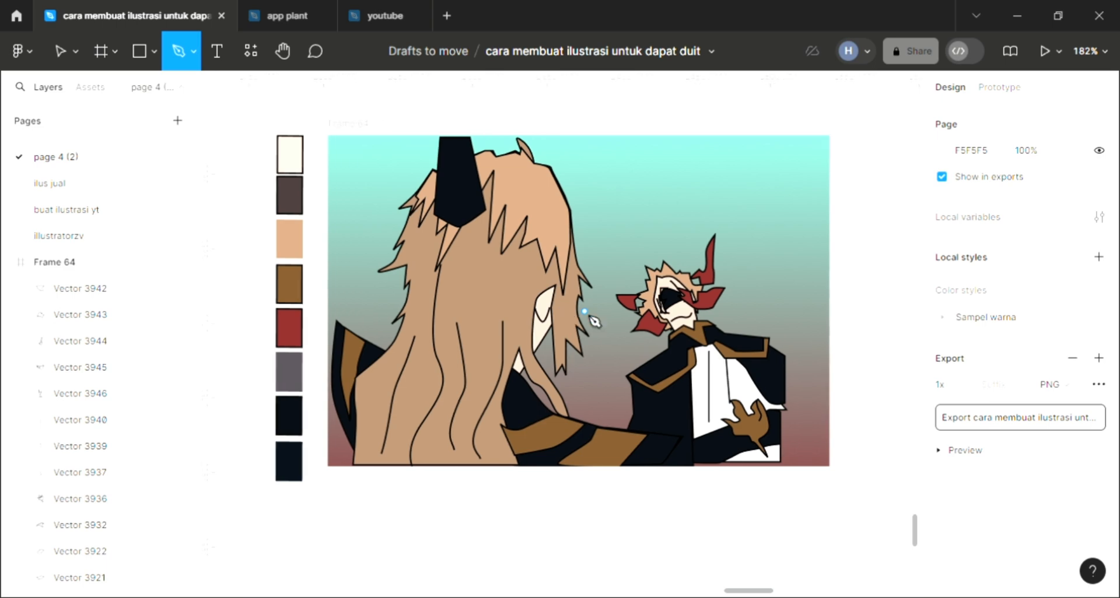
pyautogui.click(518, 138)
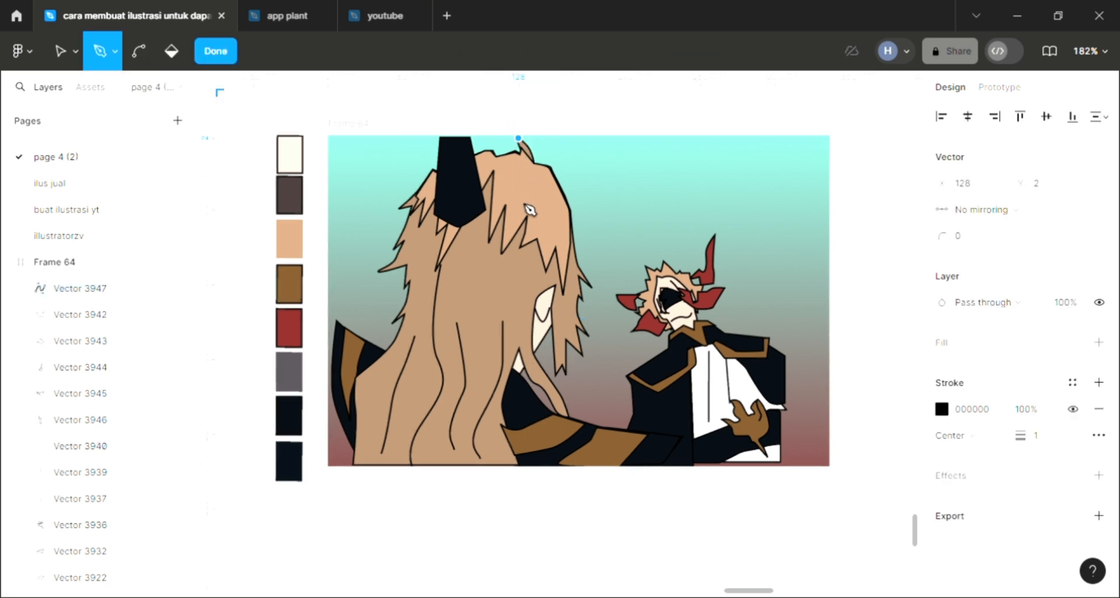
pyautogui.click(517, 256)
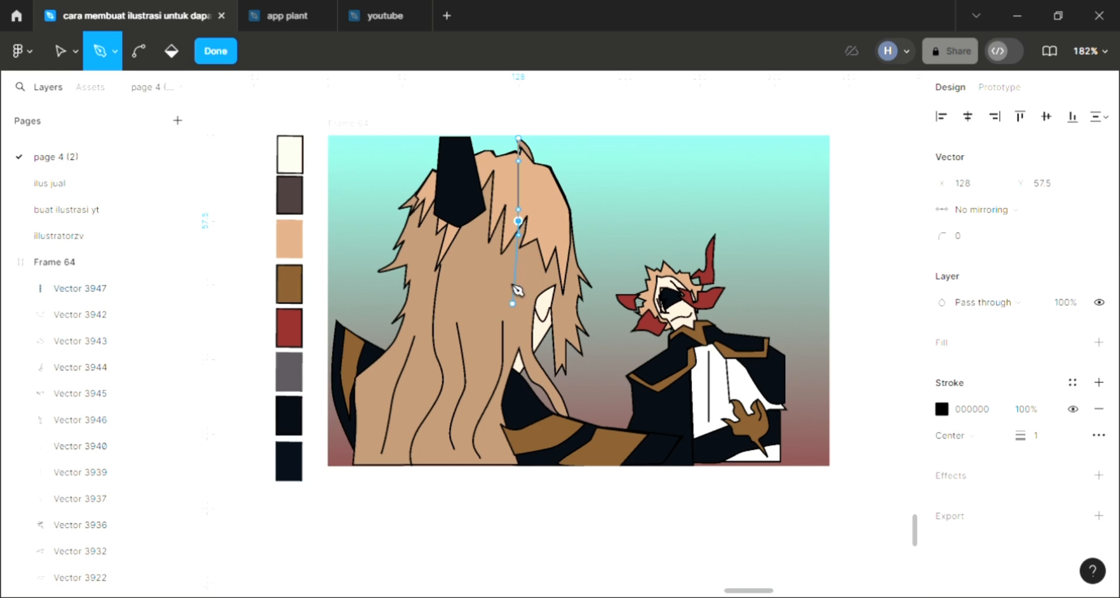
pyautogui.moveTo(502, 356); pyautogui.dragTo(510, 390)
pyautogui.moveTo(565, 430); pyautogui.dragTo(590, 444)
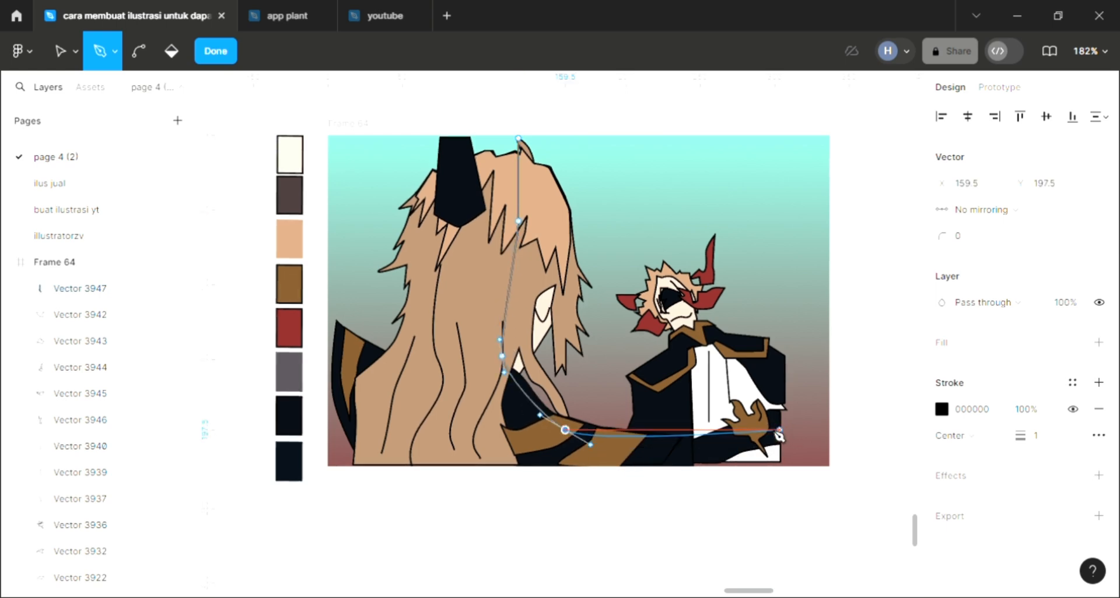
pyautogui.click(780, 378)
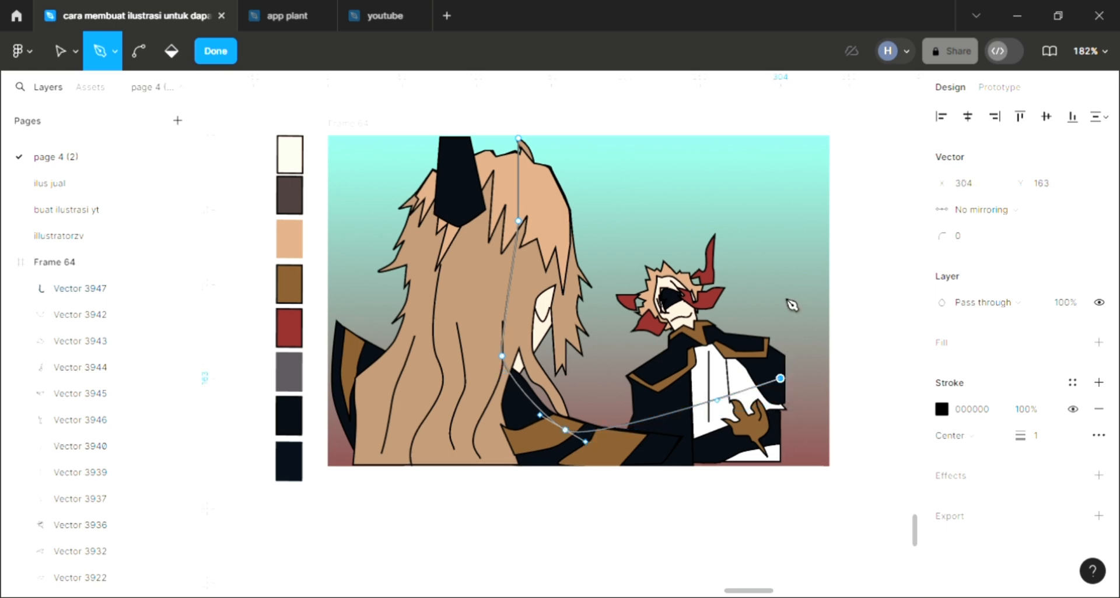
pyautogui.moveTo(780, 272); pyautogui.dragTo(780, 248)
pyautogui.moveTo(784, 168); pyautogui.dragTo(780, 150)
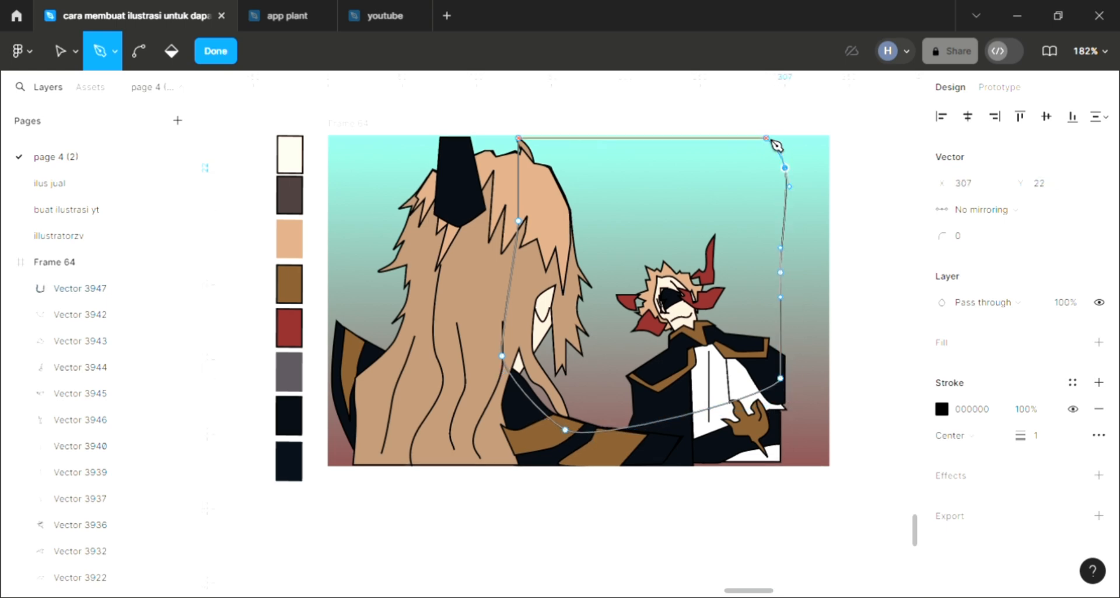
pyautogui.click(518, 138)
pyautogui.click(546, 187)
pyautogui.press('Escape')
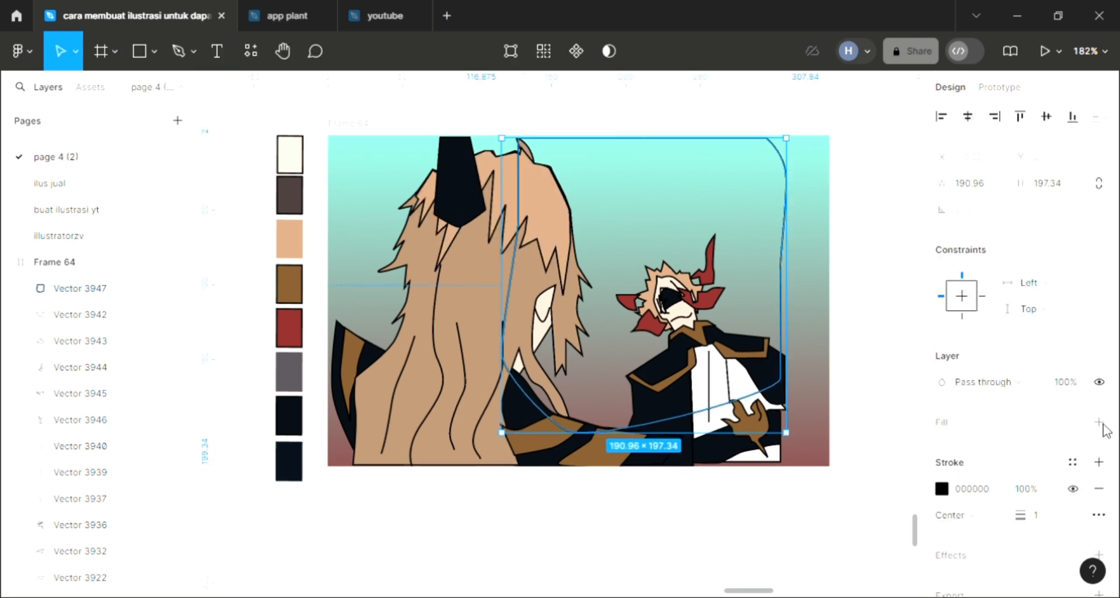
# Fill the backrest shape, send it behind both characters, and color it with the tan sampled from the long hair.
pyautogui.click(1099, 422)
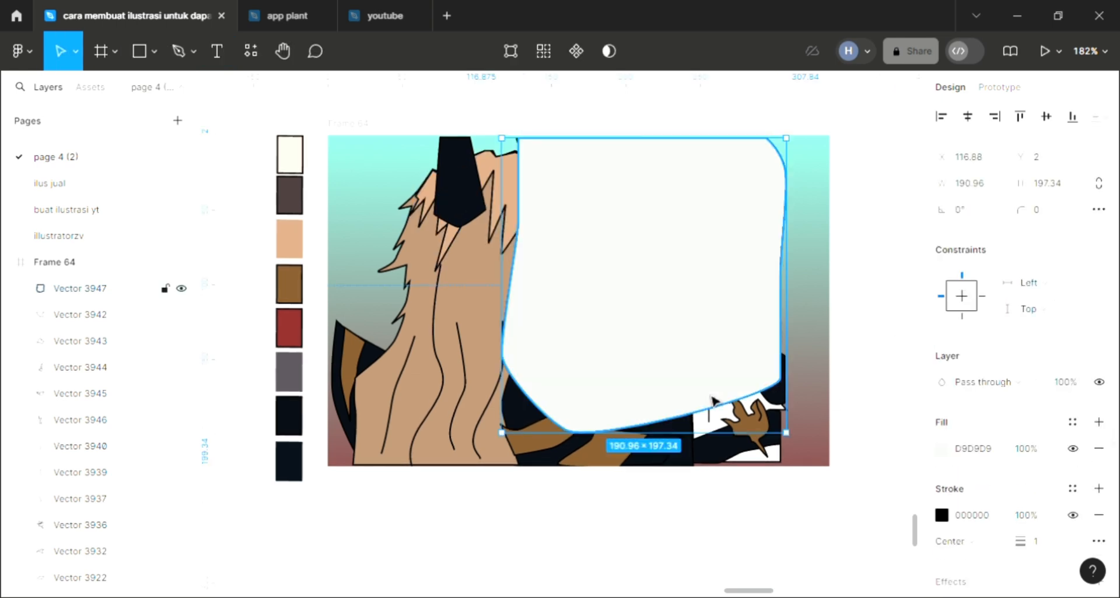
pyautogui.hotkey('ctrl', 'shift', '[')
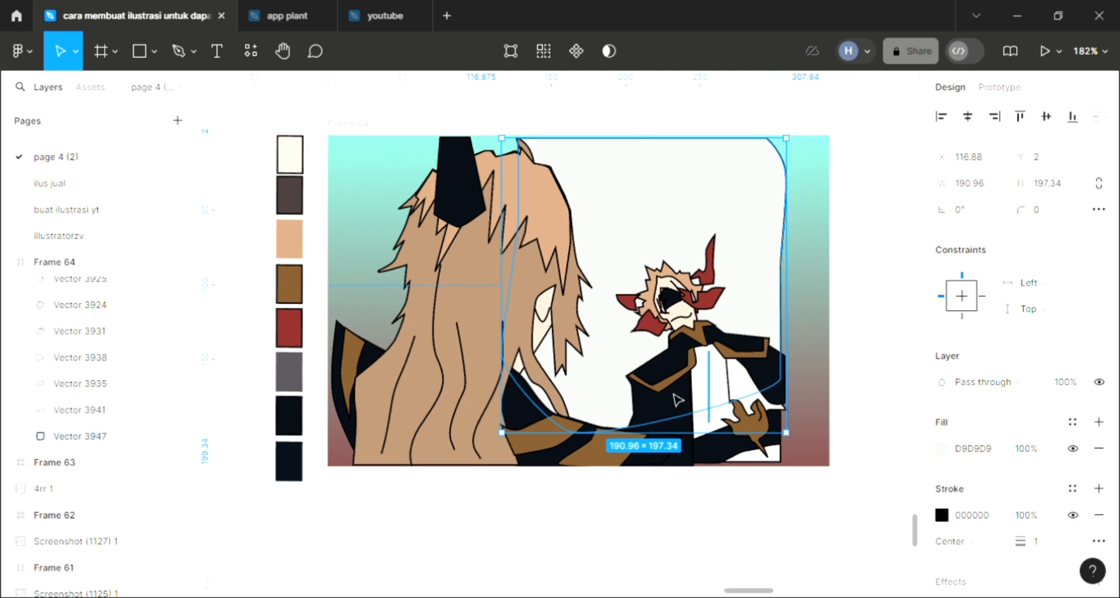
pyautogui.press('i')
pyautogui.click(566, 315)
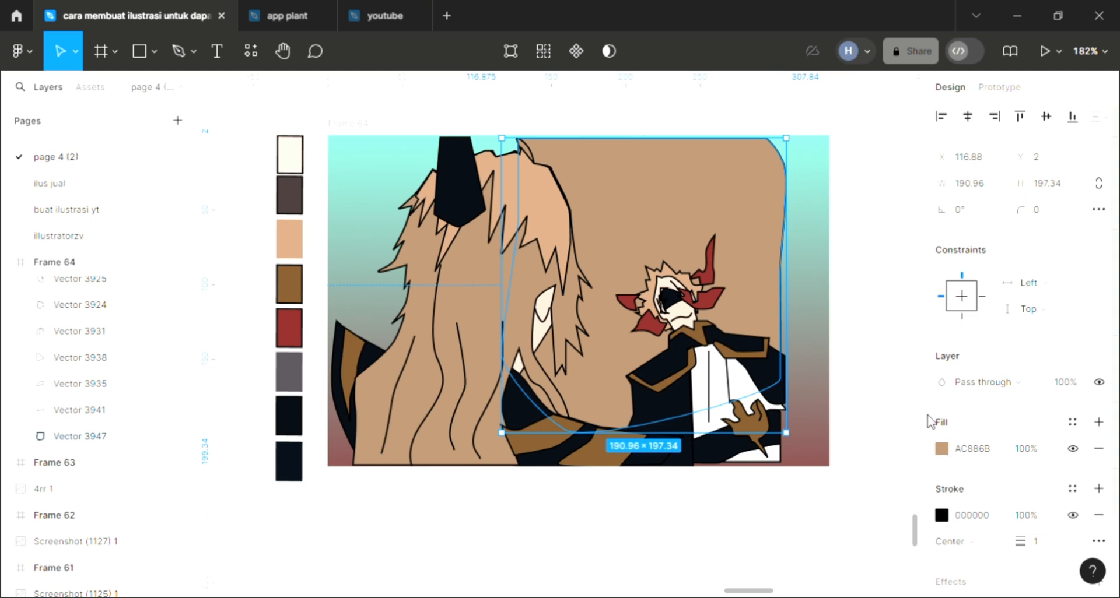
# Darken the backrest's fill color to 93765F.
pyautogui.click(941, 449)
pyautogui.click(792, 246)
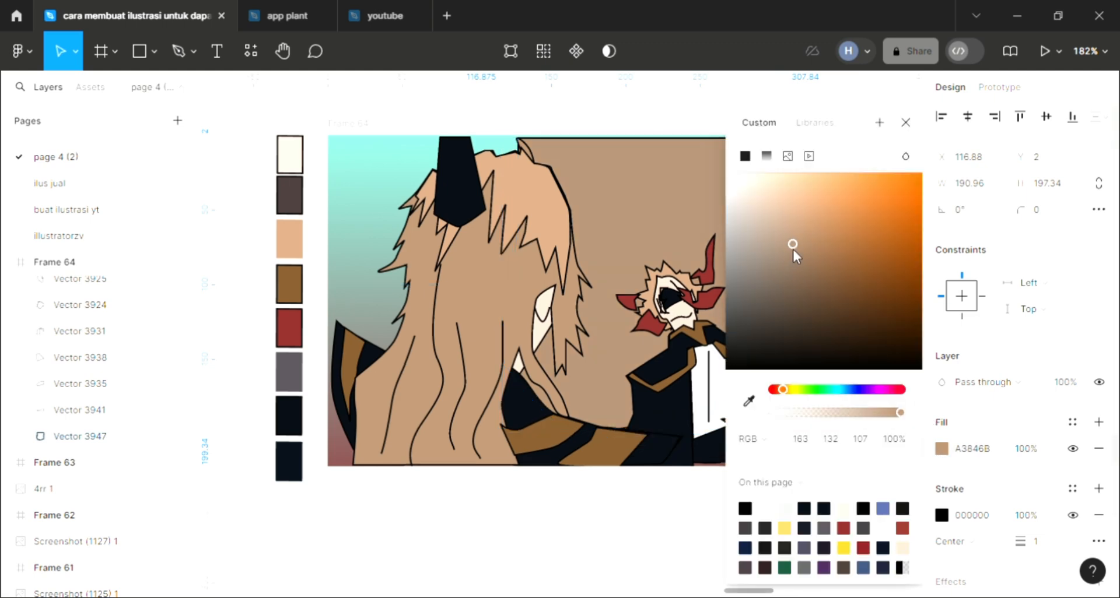
pyautogui.click(795, 257)
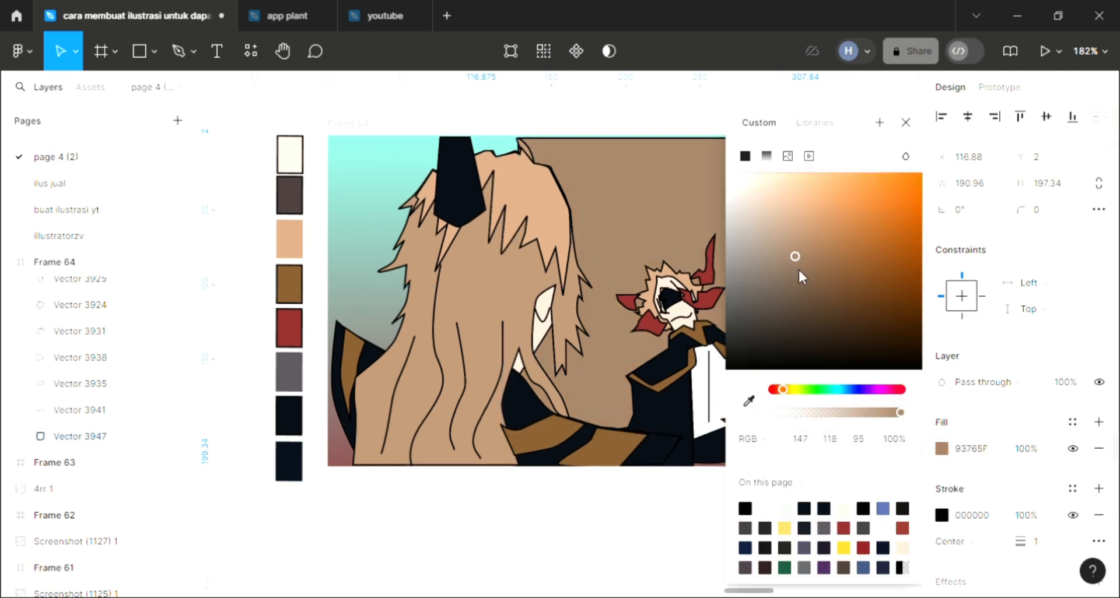
pyautogui.click(905, 122)
pyautogui.click(850, 198)
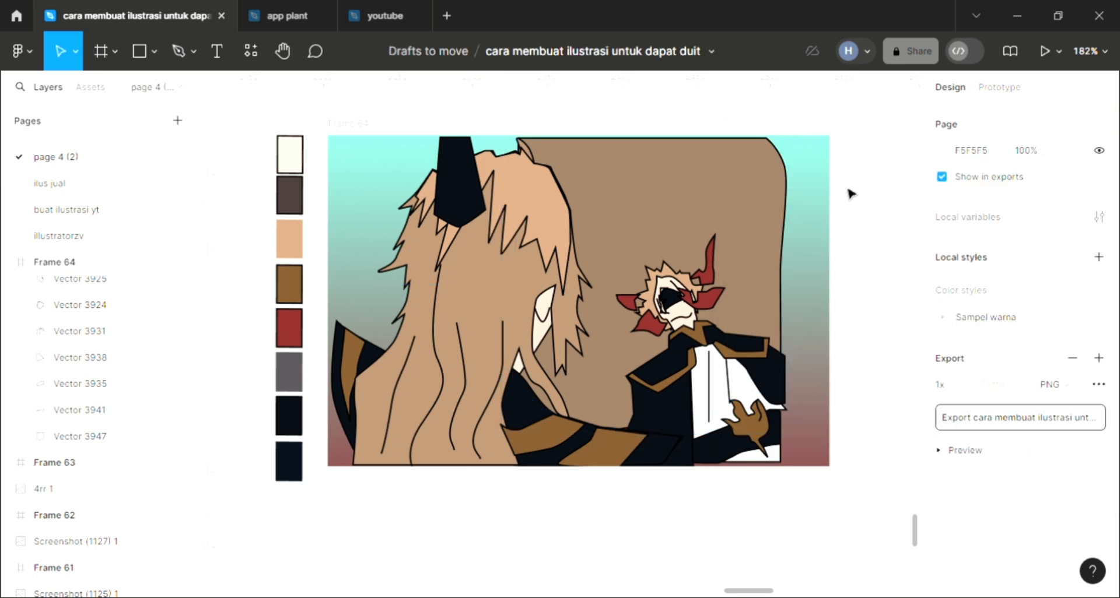
# Draw an open wavy crease line about 162.5 × 29 across the backrest's upper part, from its upper right corner to the hair.
pyautogui.click(176, 53)
pyautogui.scroll(3, 534, 220)
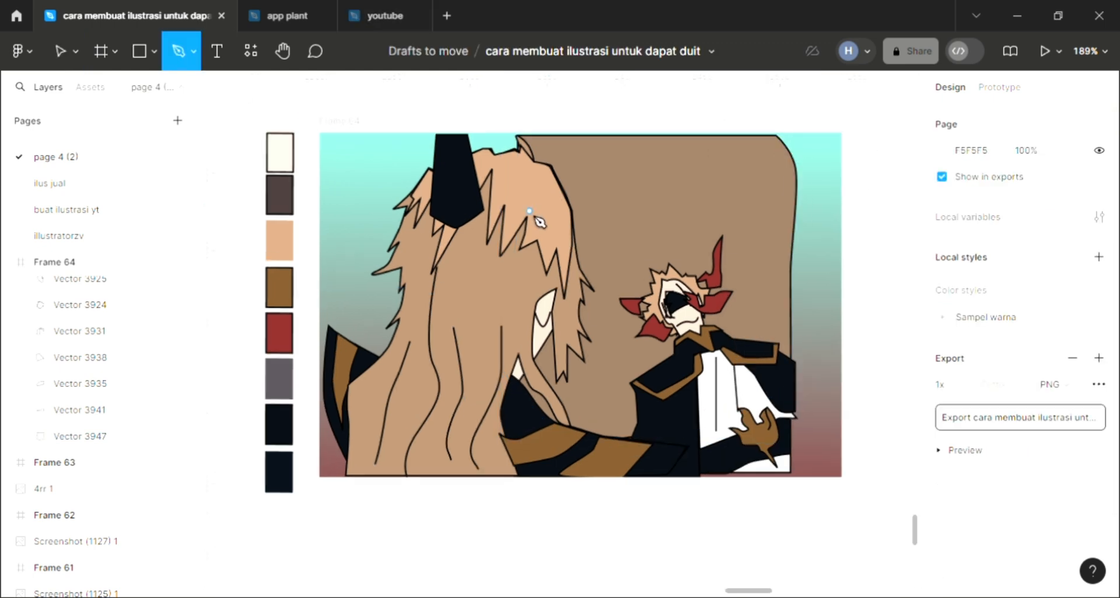
pyautogui.scroll(1, 536, 220)
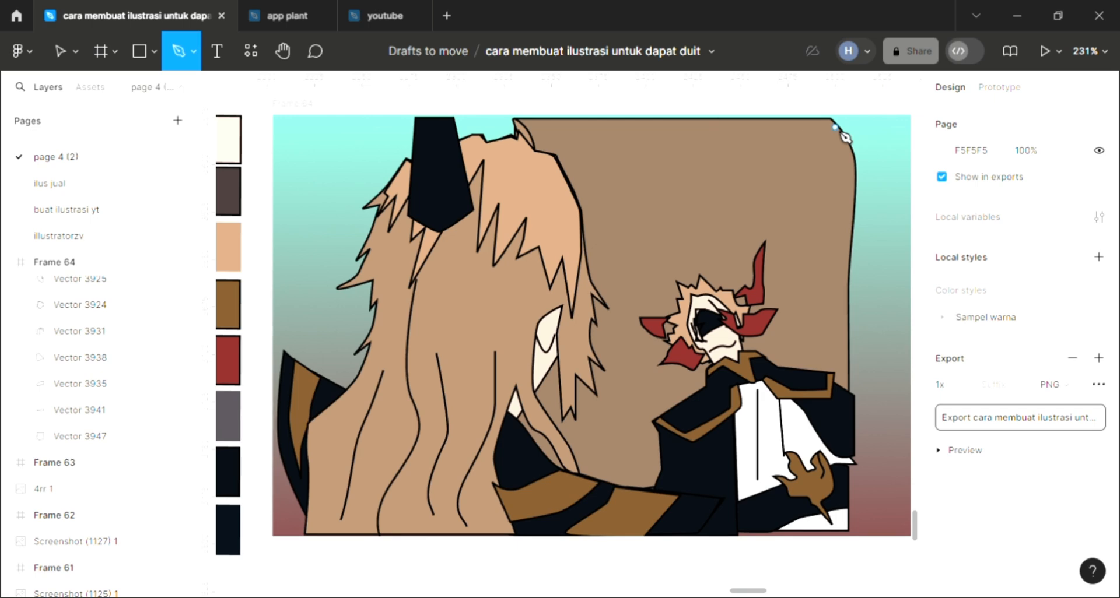
pyautogui.click(834, 127)
pyautogui.moveTo(812, 152); pyautogui.dragTo(766, 166)
pyautogui.click(798, 182)
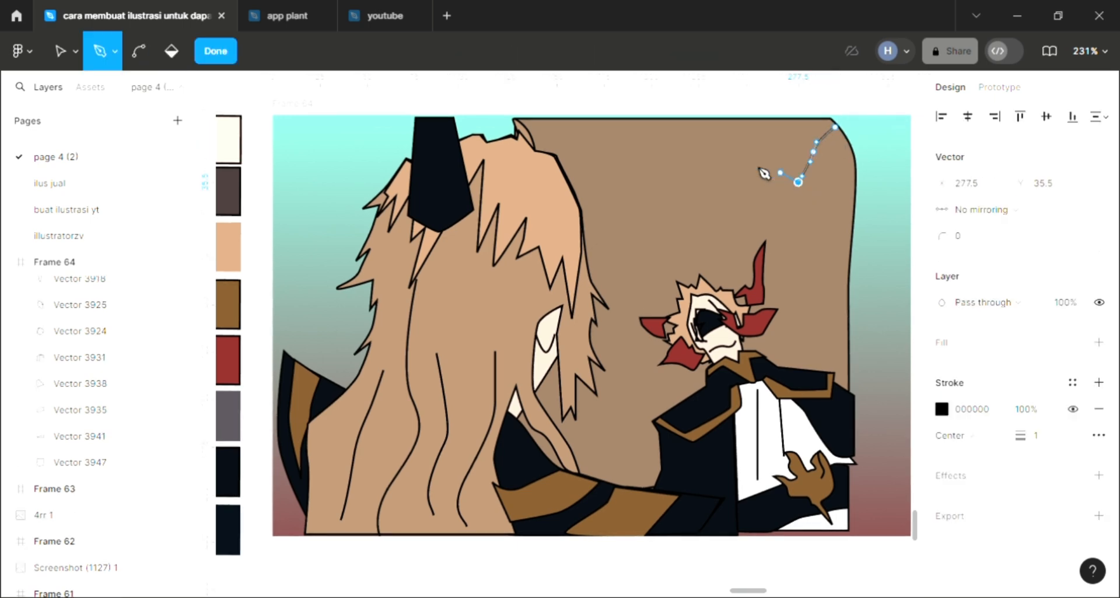
pyautogui.click(754, 163)
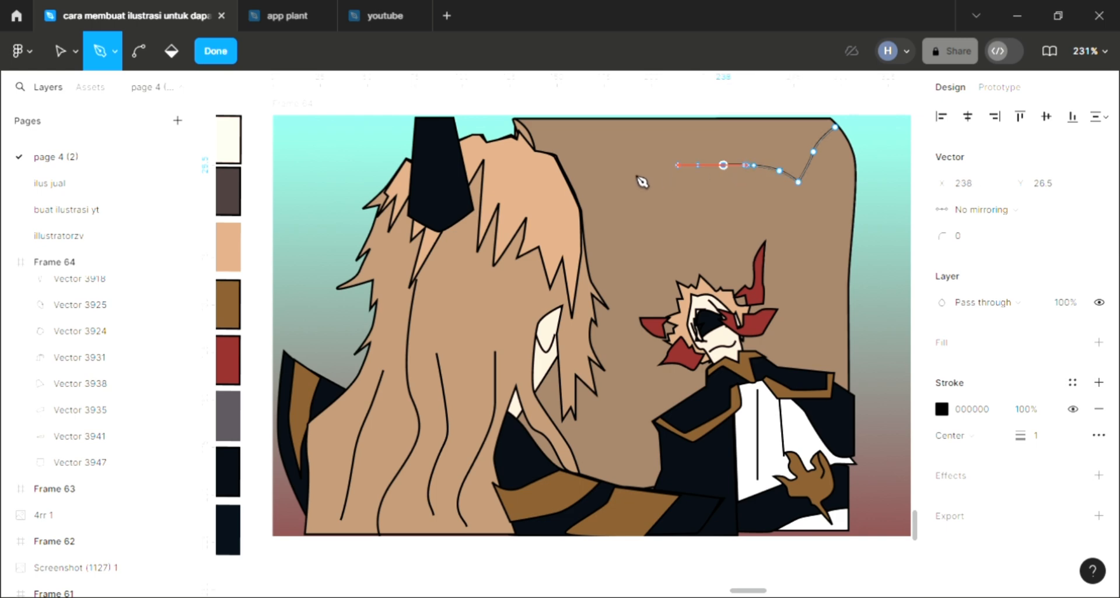
pyautogui.moveTo(661, 165); pyautogui.dragTo(652, 170)
pyautogui.moveTo(582, 165); pyautogui.dragTo(575, 162)
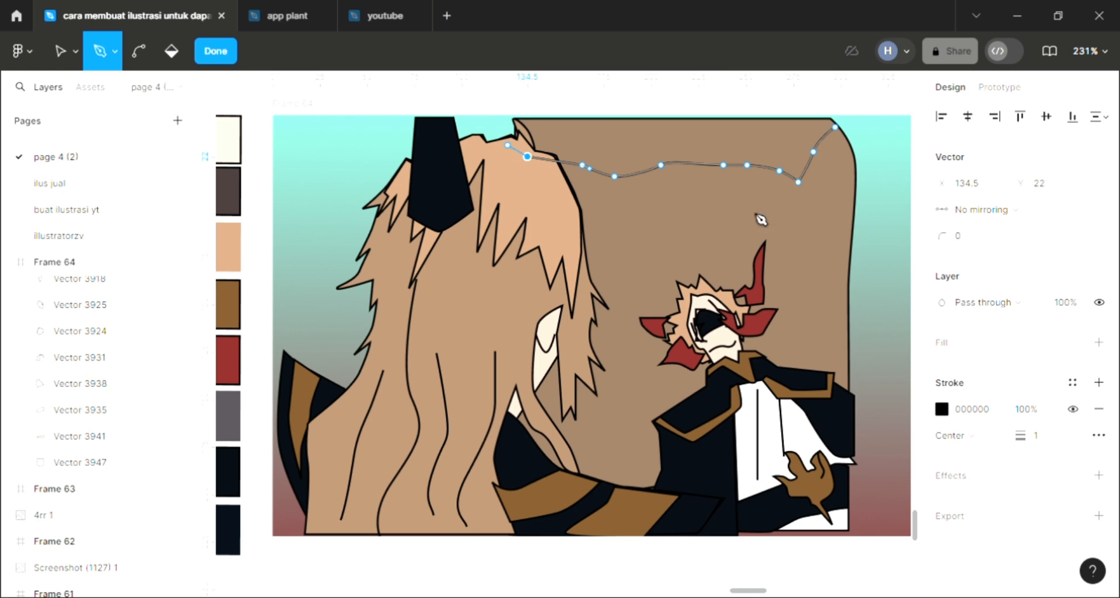
pyautogui.press('Escape')
pyautogui.press('Escape')
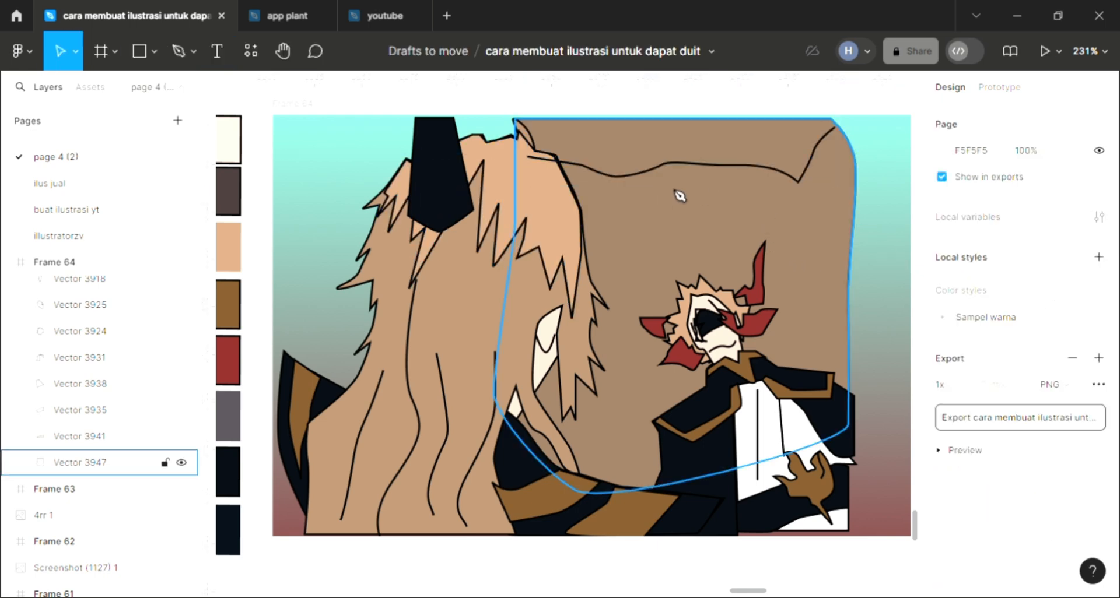
# Move the left endpoint of the backrest's crease line out of the hair to the hair's outer edge.
pyautogui.press('p')
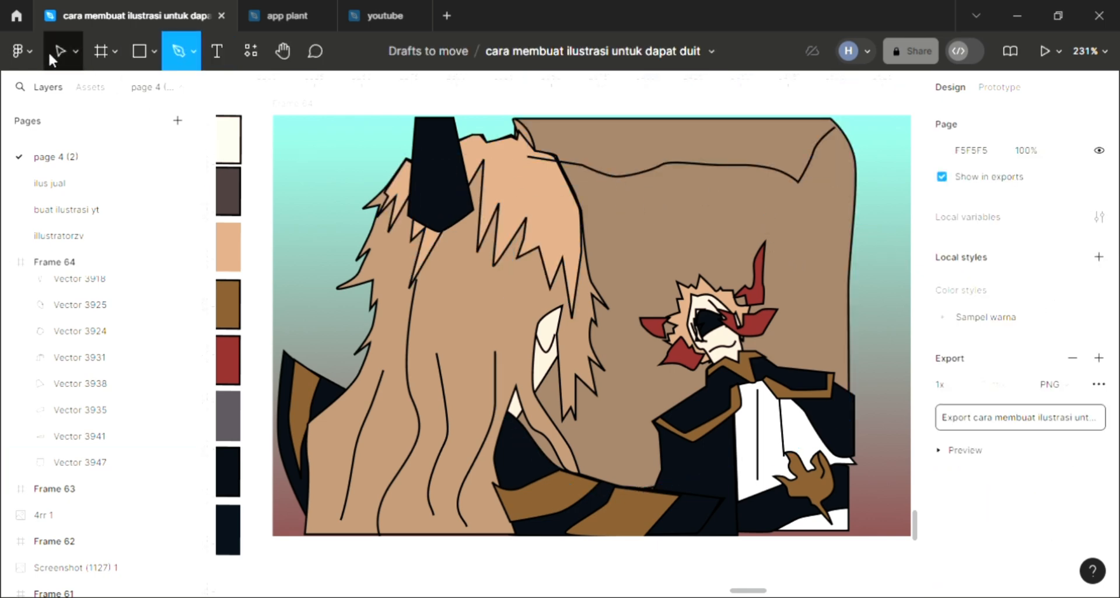
pyautogui.click(69, 58)
pyautogui.click(577, 172)
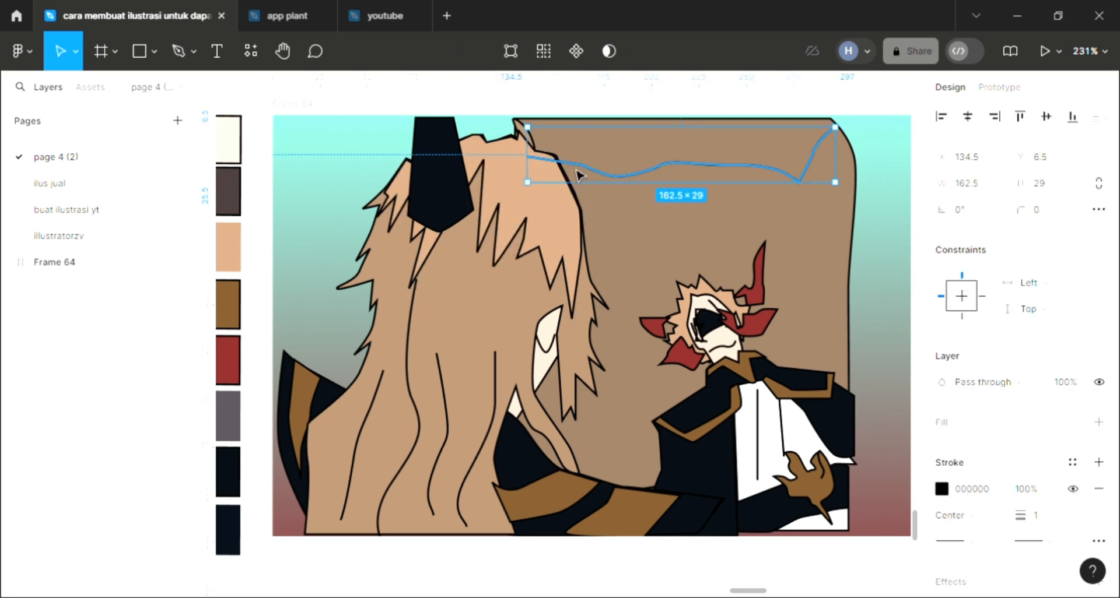
pyautogui.doubleClick(576, 170)
pyautogui.moveTo(529, 159); pyautogui.dragTo(571, 170)
pyautogui.doubleClick(449, 109)
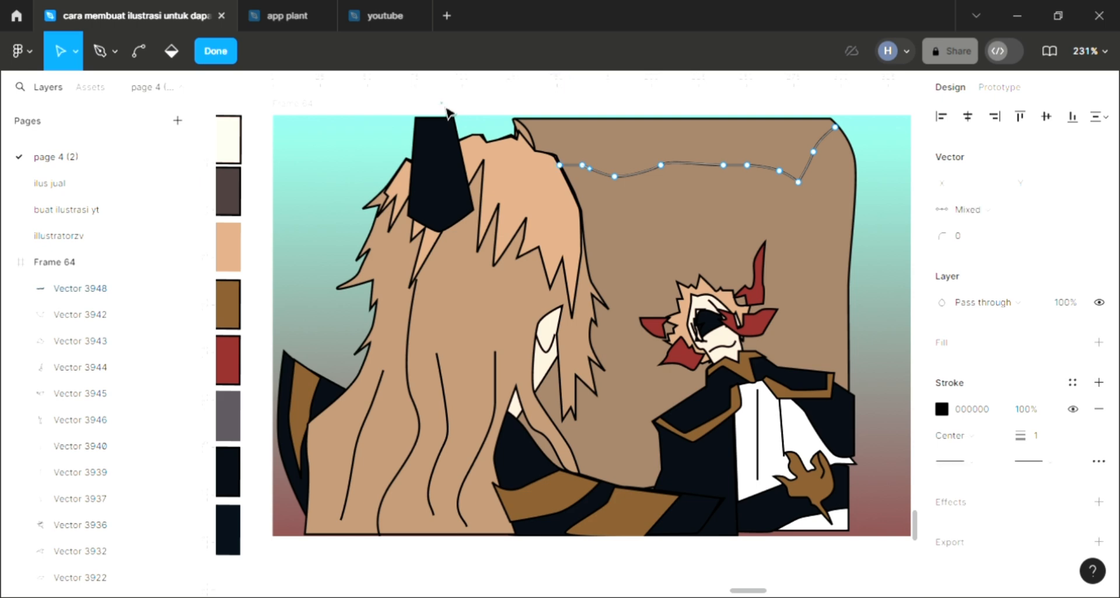
# Draw an open wavy crease line about 140.5 × 17.94 across the backrest below the first crease, from its right edge to the hair.
pyautogui.press('Escape')
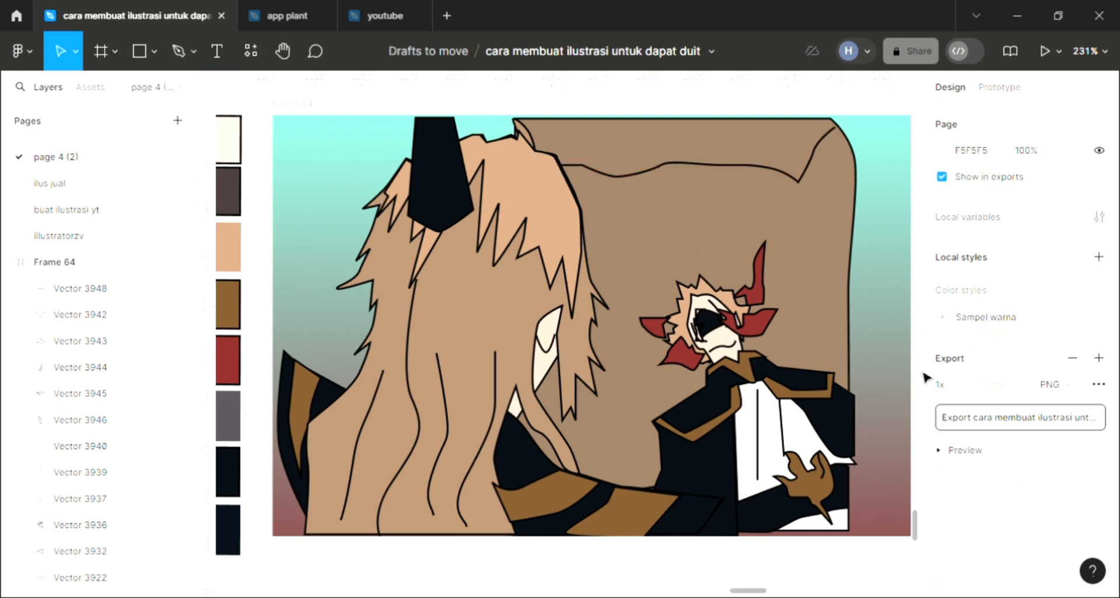
pyautogui.press('p')
pyautogui.click(852, 213)
pyautogui.moveTo(821, 229); pyautogui.dragTo(765, 234)
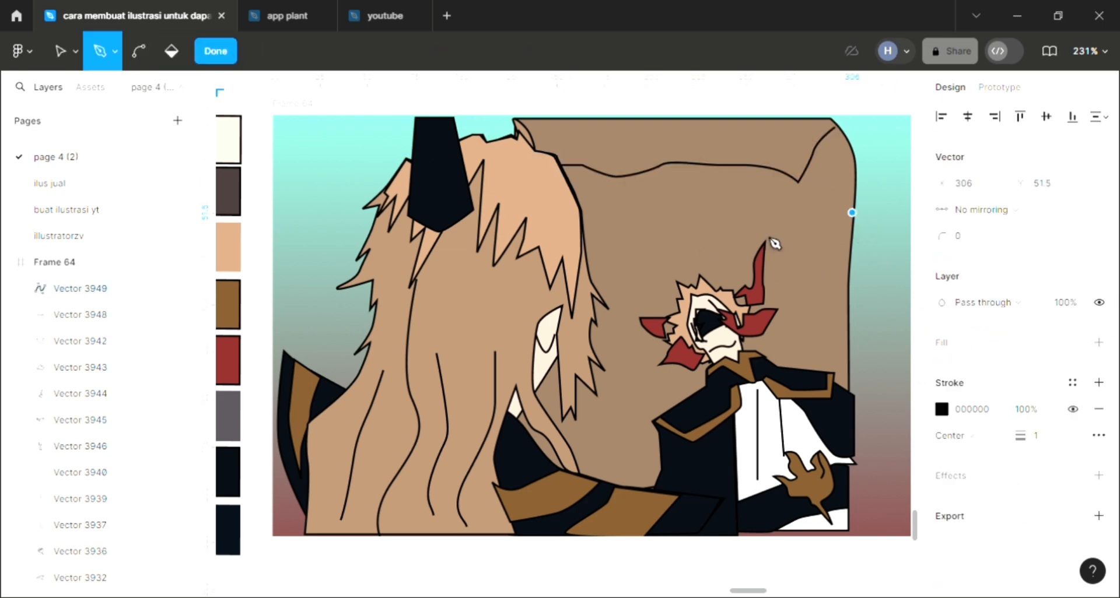
pyautogui.click(705, 229)
pyautogui.moveTo(646, 246); pyautogui.dragTo(606, 247)
pyautogui.click(586, 246)
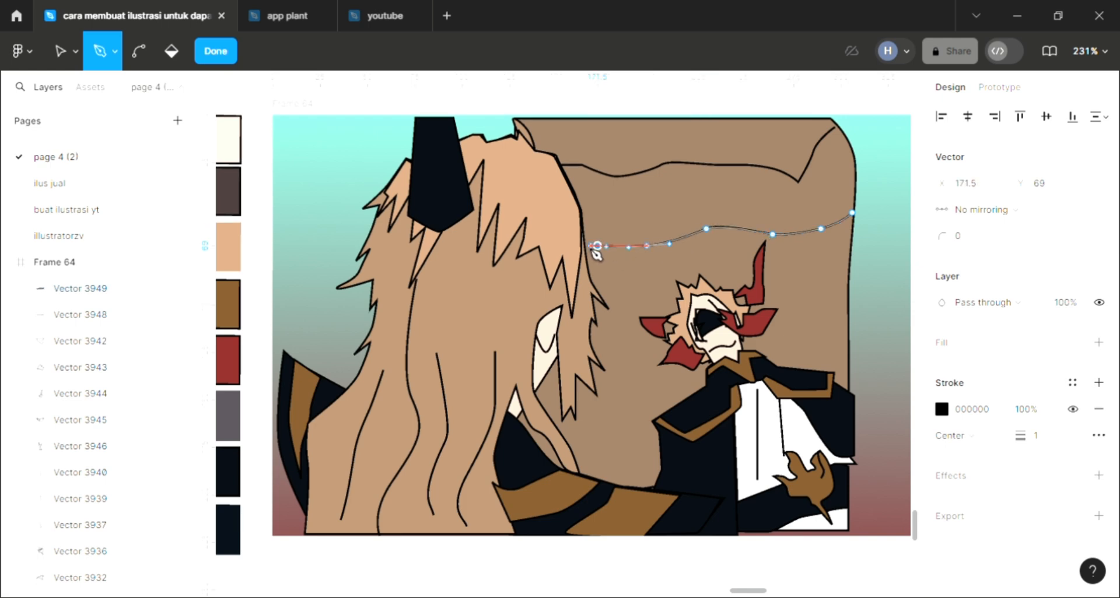
pyautogui.press('Escape')
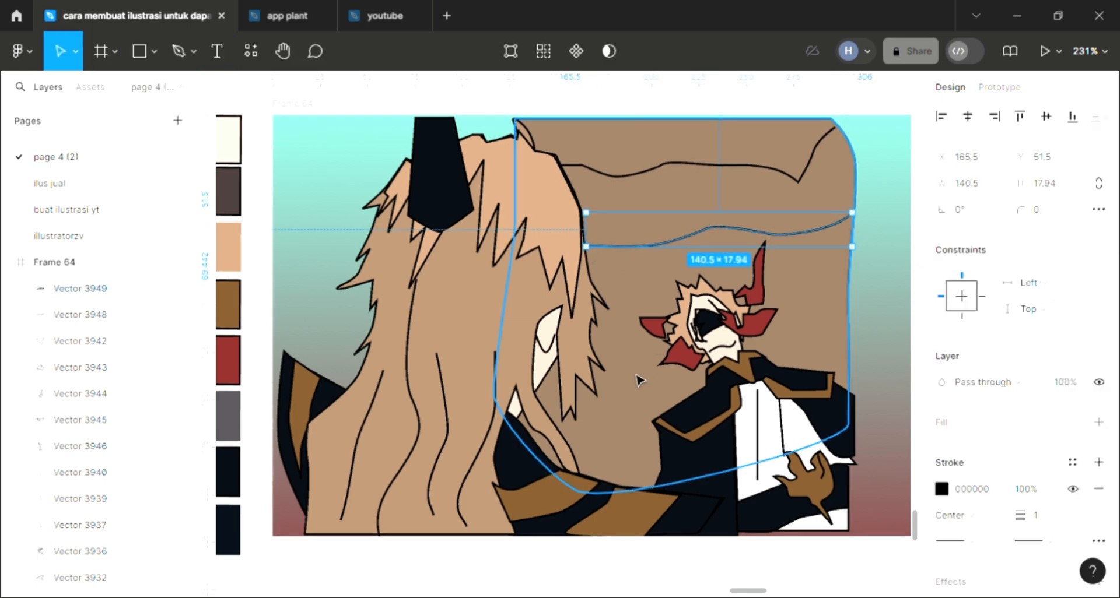
# Draw a third crease about 133 × 12.16 across the backrest at the companion's head height and send it behind the backrest.
pyautogui.click(637, 380)
pyautogui.press('p')
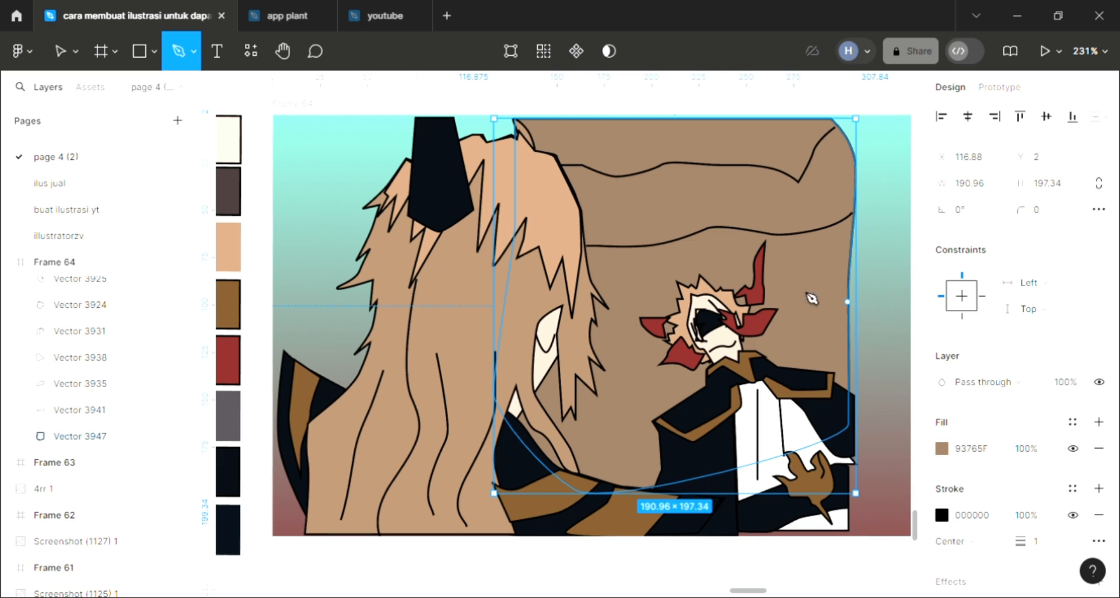
pyautogui.click(847, 302)
pyautogui.moveTo(657, 310); pyautogui.dragTo(630, 311)
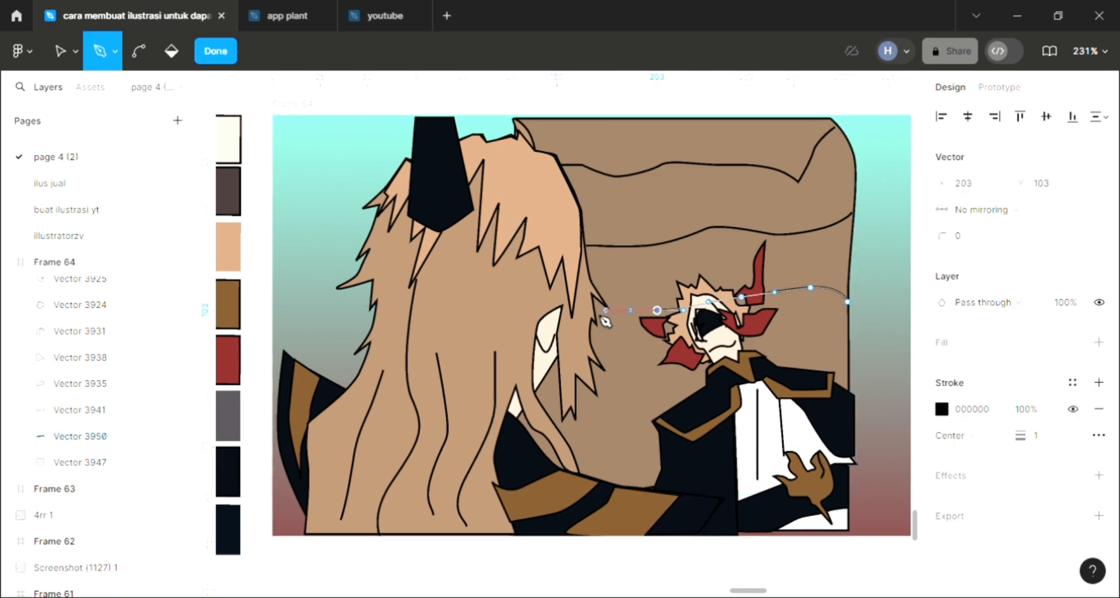
pyautogui.click(595, 311)
pyautogui.press('Escape')
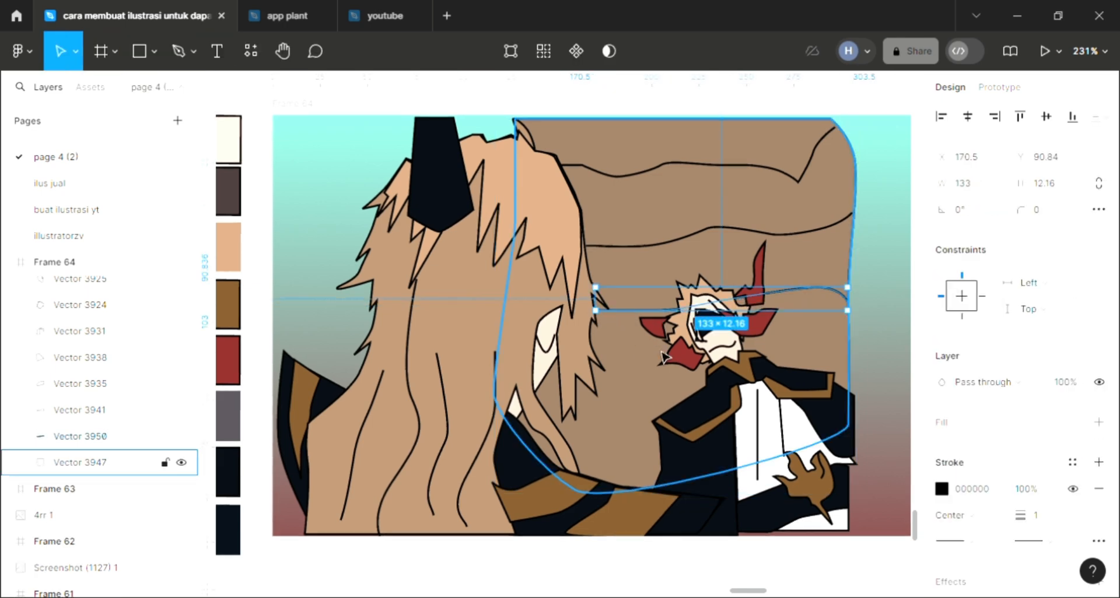
pyautogui.hotkey('ctrl', '[')
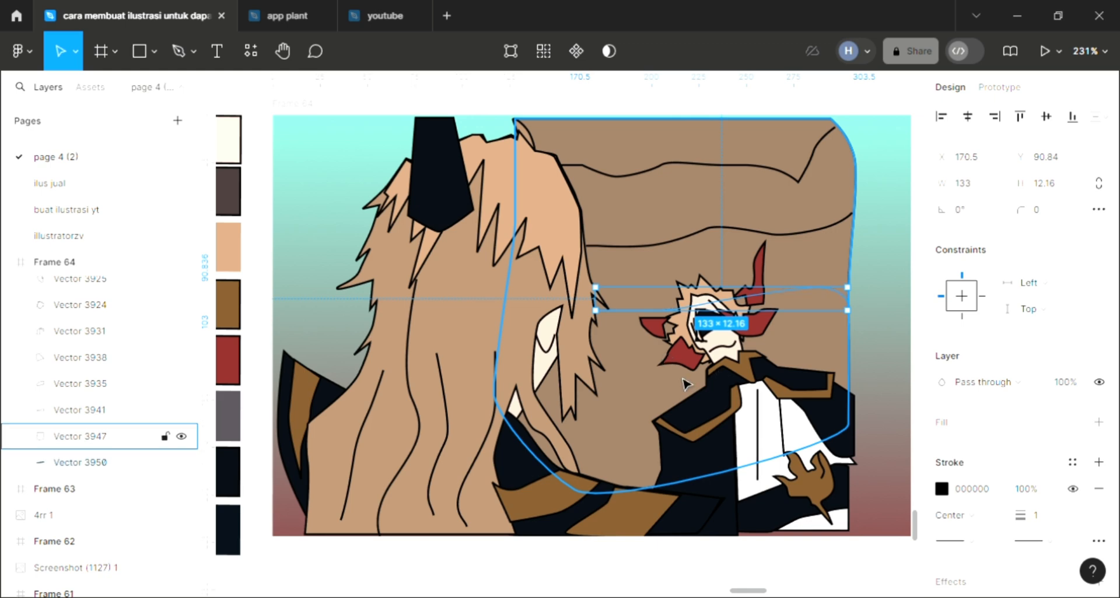
# Draw a fourth crease line about 162.5 × 20.49 across the backrest at the companion's shoulder height, from the right edge to the hair.
pyautogui.click(630, 383)
pyautogui.press('p')
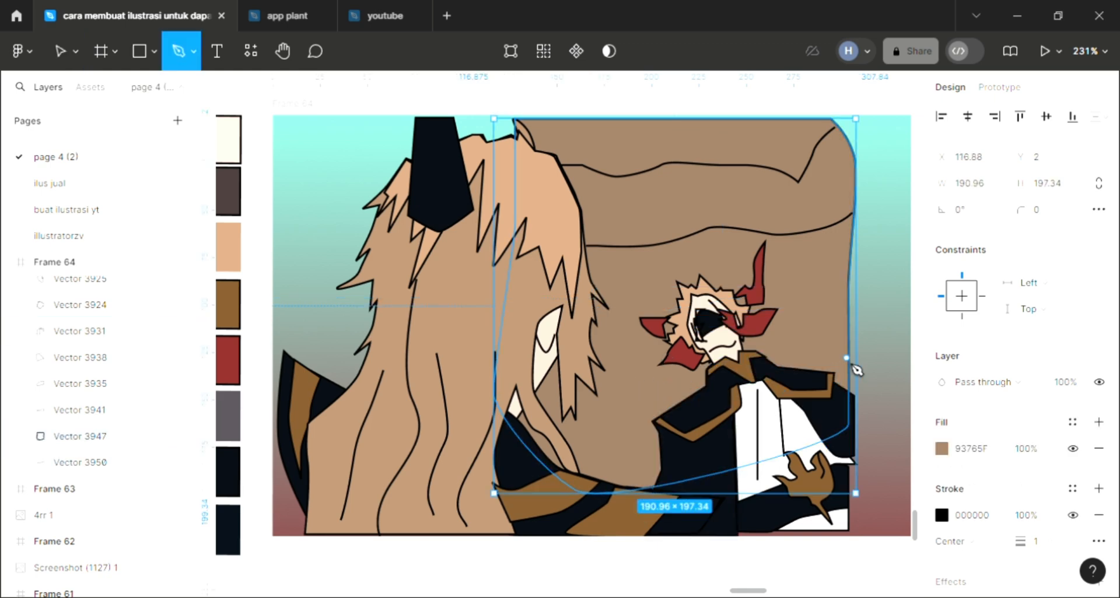
pyautogui.click(846, 360)
pyautogui.moveTo(782, 360); pyautogui.dragTo(743, 368)
pyautogui.moveTo(694, 378); pyautogui.dragTo(646, 389)
pyautogui.moveTo(608, 395); pyautogui.dragTo(599, 395)
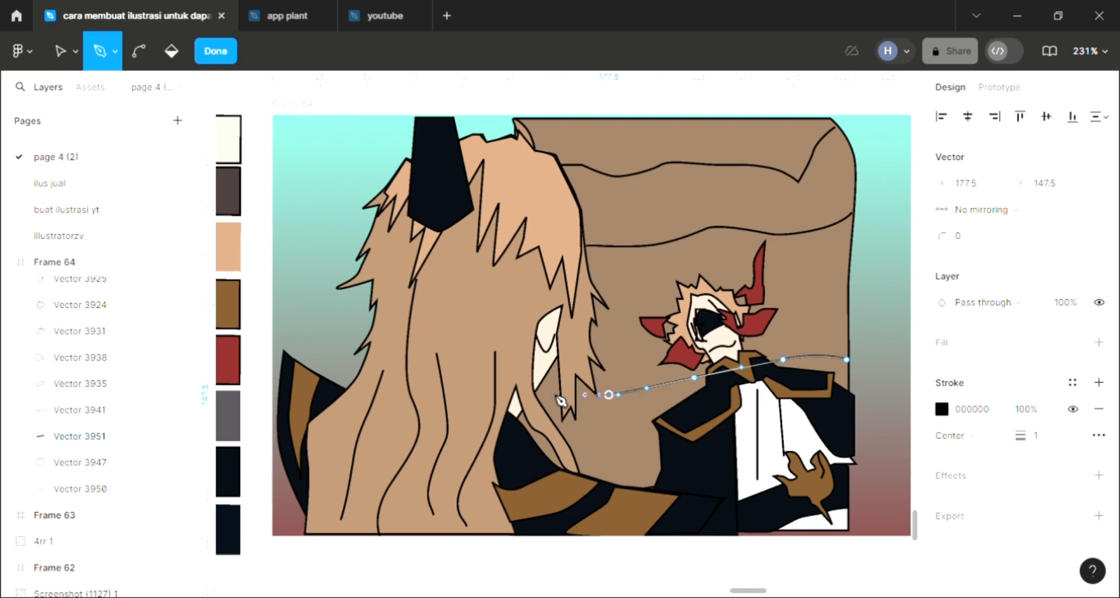
pyautogui.click(539, 386)
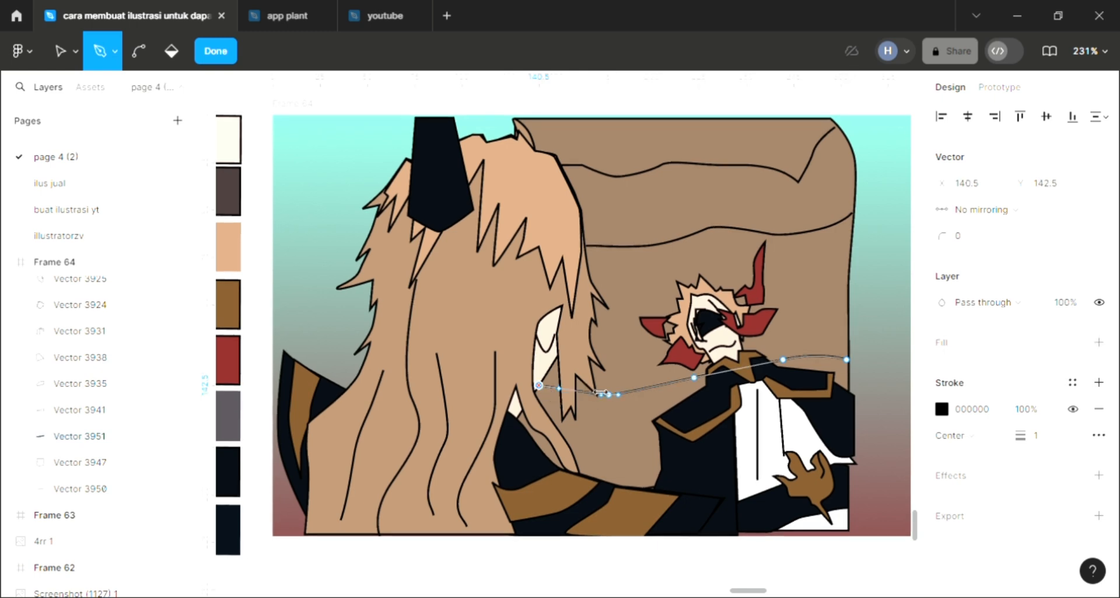
pyautogui.press('Escape')
pyautogui.press('Escape')
# Send the lowest crease line to the back, and place the backrest shape behind all crease lines.
pyautogui.click(715, 261)
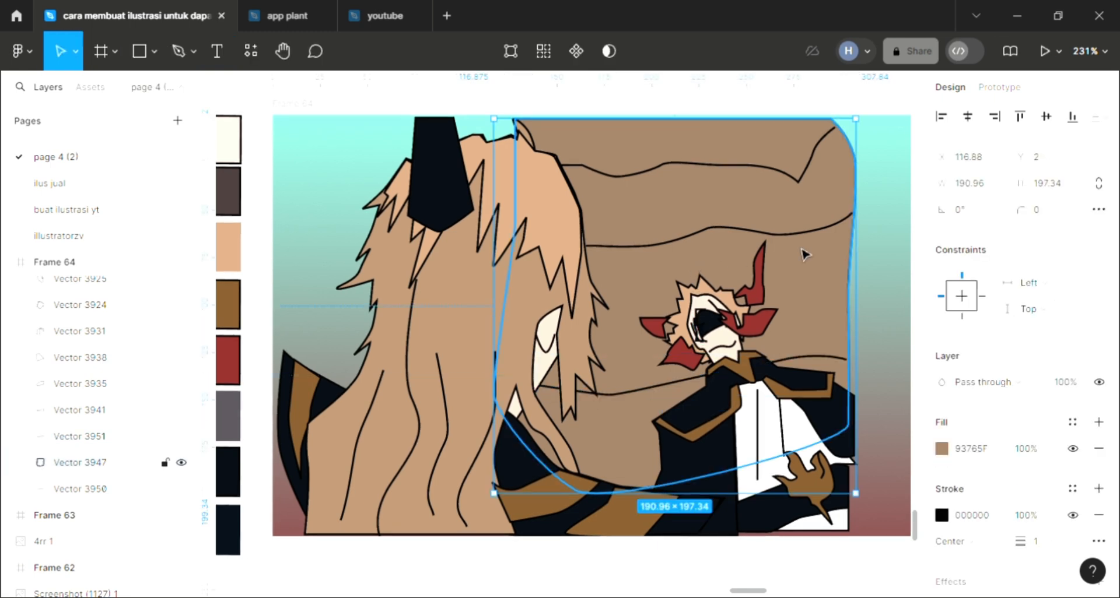
pyautogui.click(649, 399)
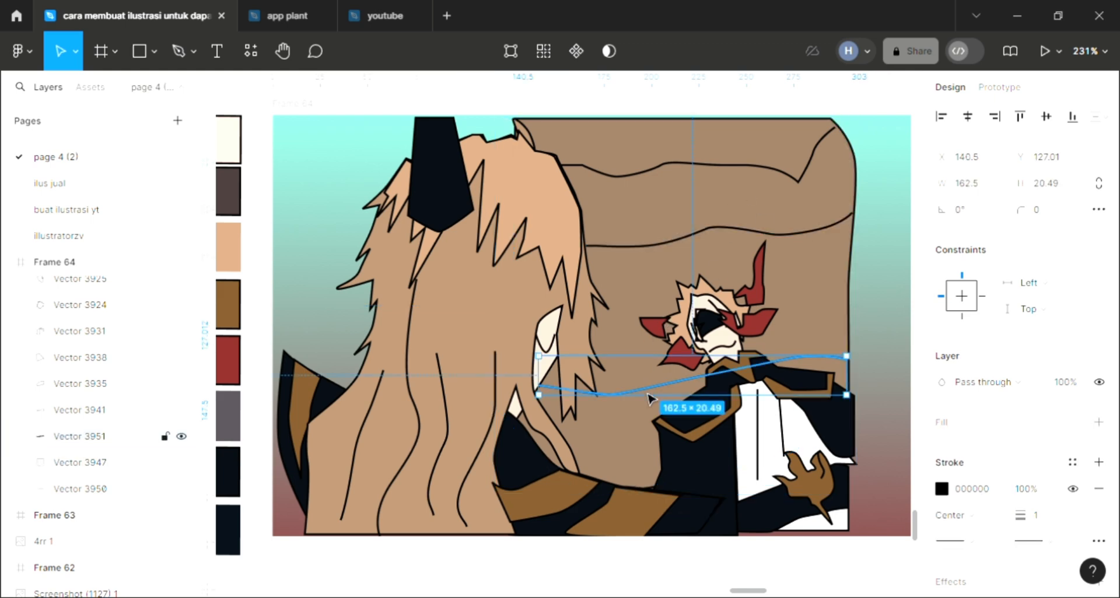
pyautogui.hotkey('ctrl', 'shift', '[')
pyautogui.click(636, 294)
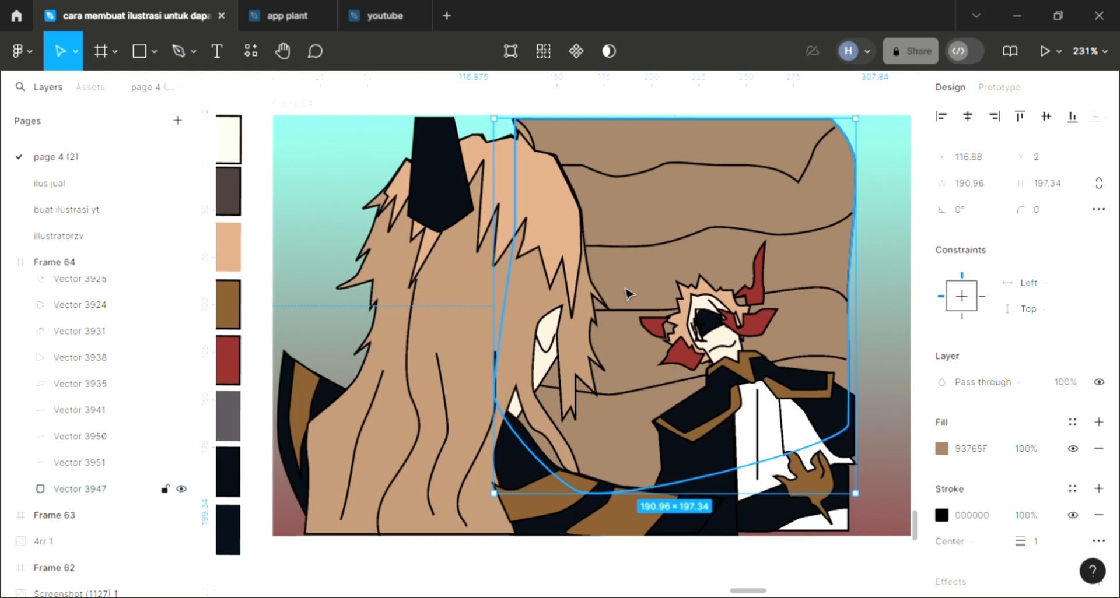
pyautogui.hotkey('ctrl', 'shift', '[')
# Draw a vertical curved crease about 10.5 × 129 near the backrest's right side, from the top edge to the companion's shoulder.
pyautogui.hscroll(3, 852, 316)
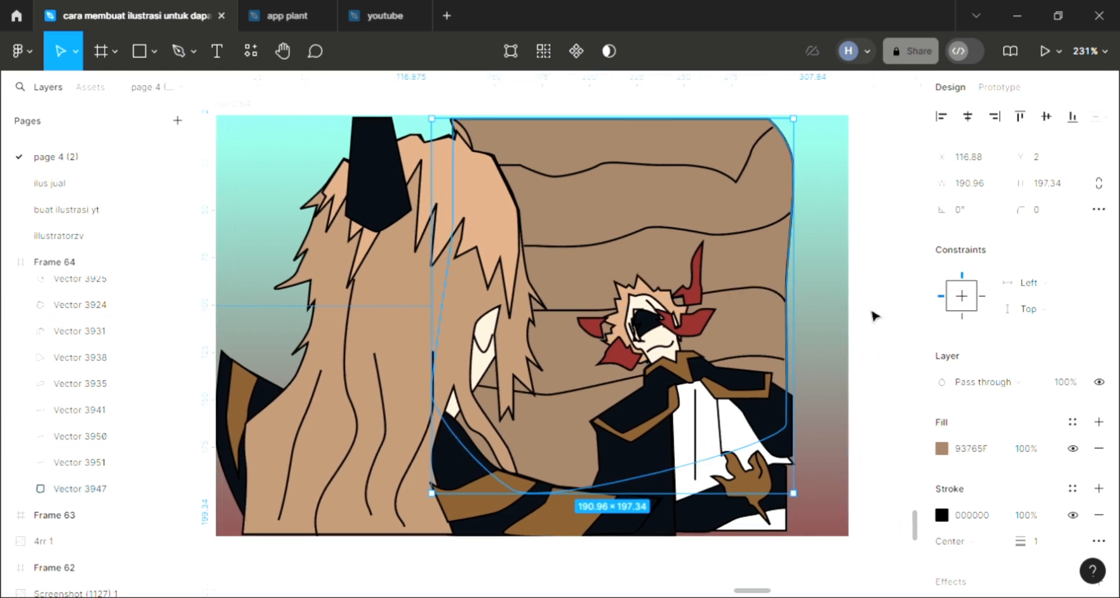
pyautogui.click(872, 315)
pyautogui.press('p')
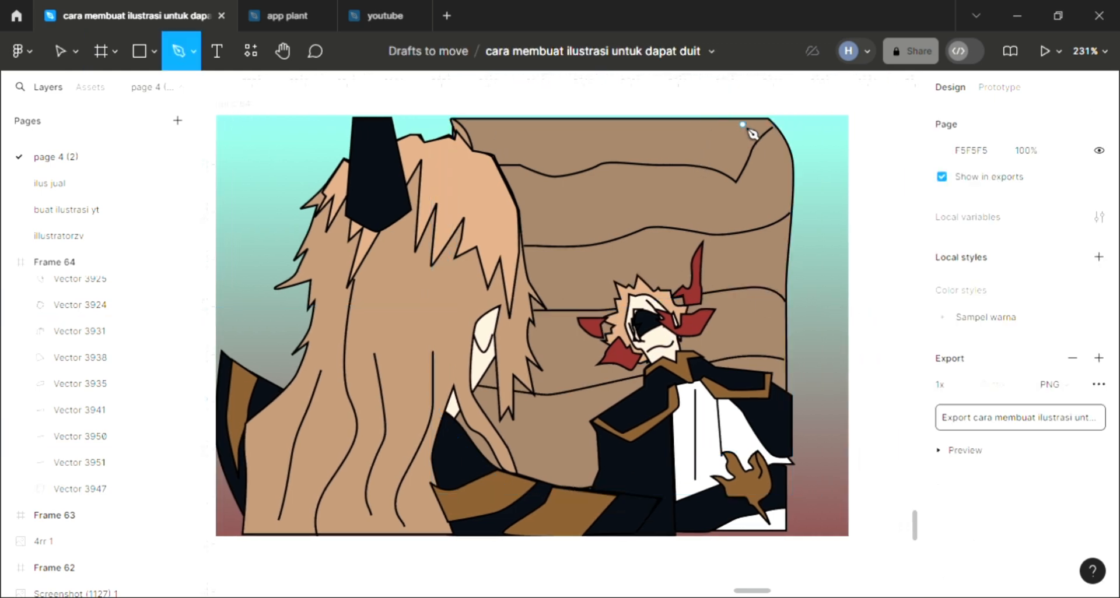
pyautogui.click(742, 124)
pyautogui.moveTo(728, 151); pyautogui.dragTo(726, 170)
pyautogui.moveTo(729, 211); pyautogui.dragTo(728, 227)
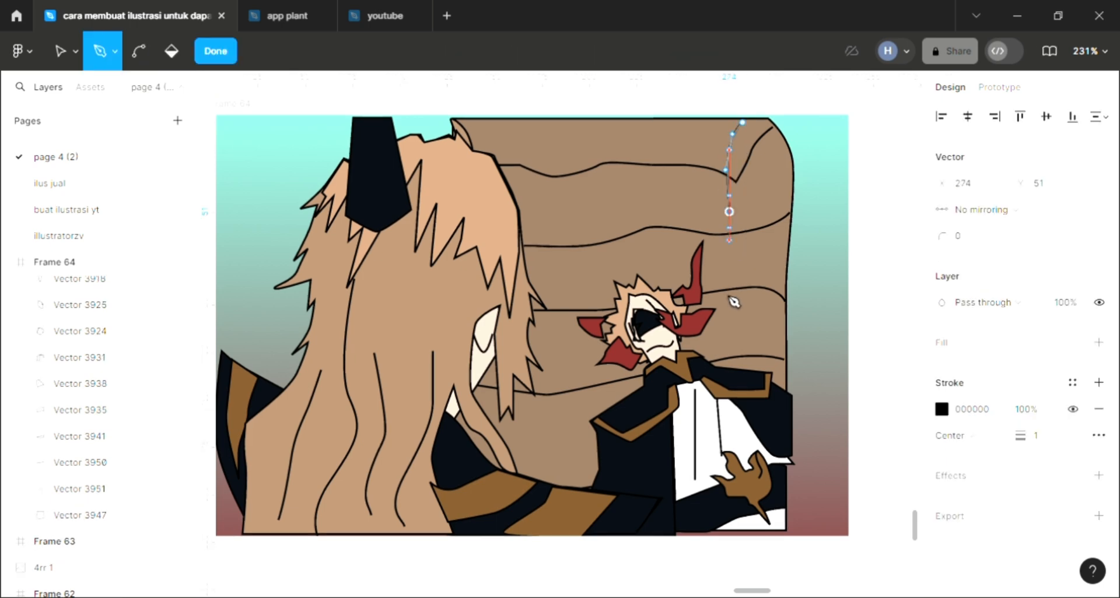
pyautogui.moveTo(729, 267); pyautogui.dragTo(729, 287)
pyautogui.moveTo(723, 324); pyautogui.dragTo(722, 338)
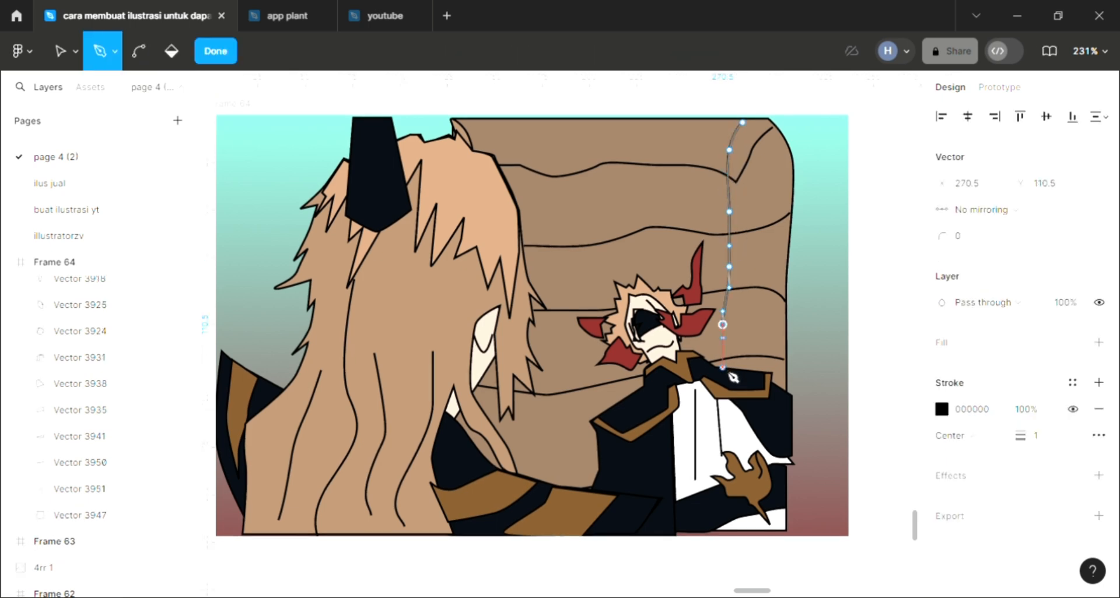
pyautogui.press('Escape')
# Draw a second vertical crease about 9.56 × 131 from the middle of the backrest's top edge down over the companion's head.
pyautogui.press('p')
pyautogui.click(659, 119)
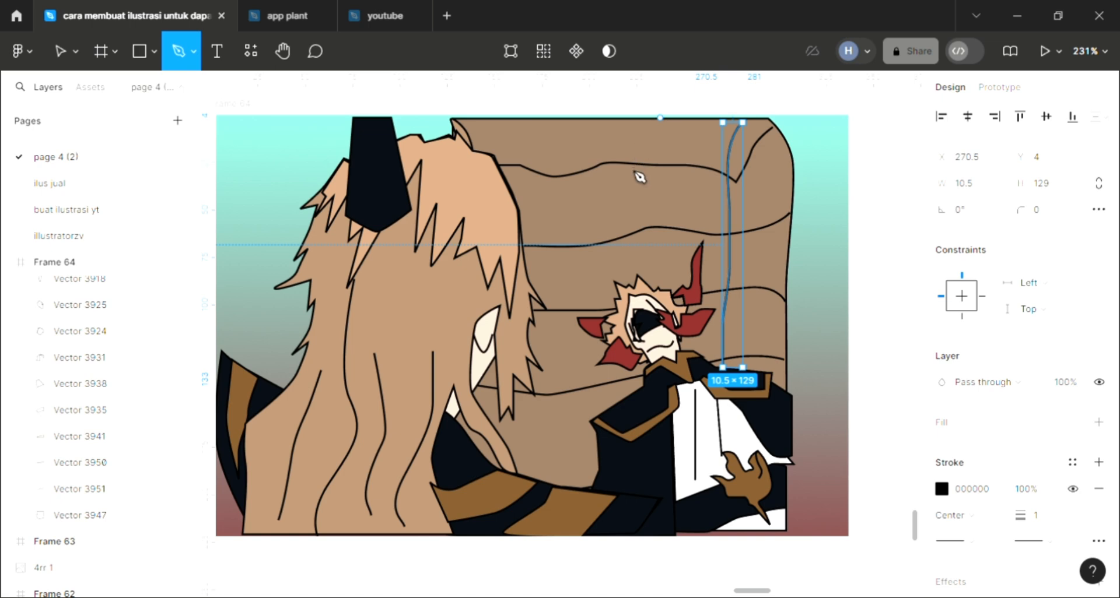
pyautogui.click(635, 180)
pyautogui.moveTo(642, 197); pyautogui.dragTo(642, 211)
pyautogui.moveTo(654, 255); pyautogui.dragTo(654, 272)
pyautogui.moveTo(650, 314); pyautogui.dragTo(650, 326)
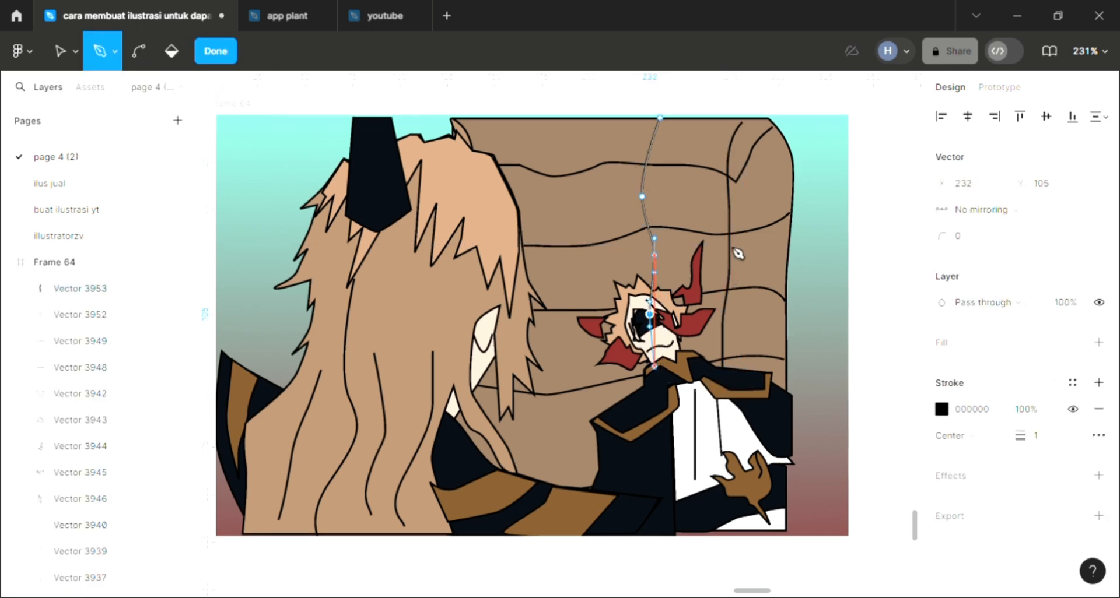
pyautogui.press('Escape')
pyautogui.click(728, 227)
pyautogui.press('p')
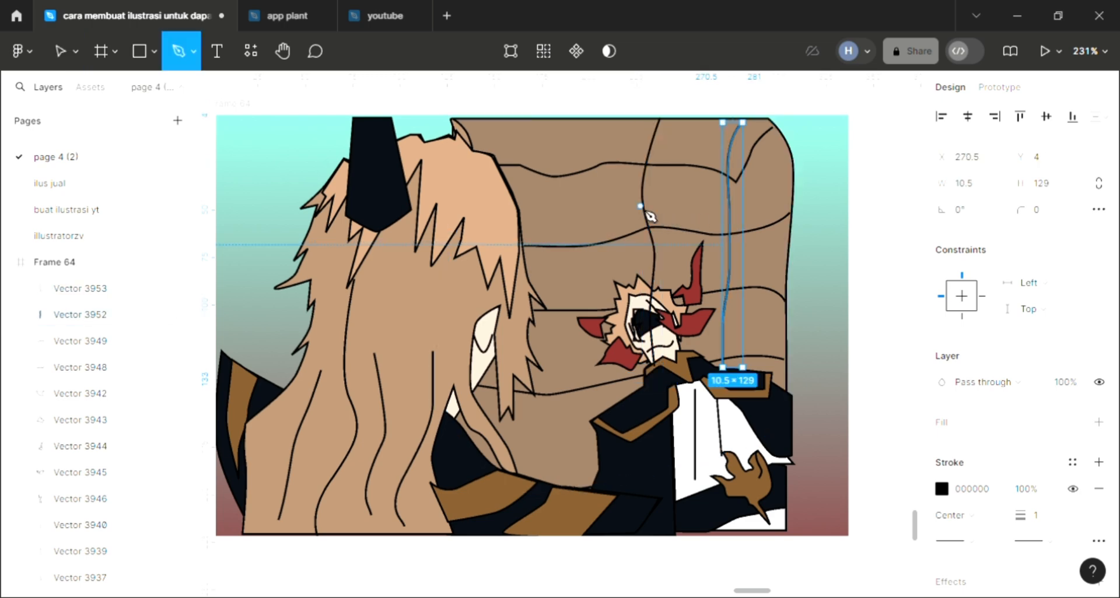
pyautogui.press('Return')
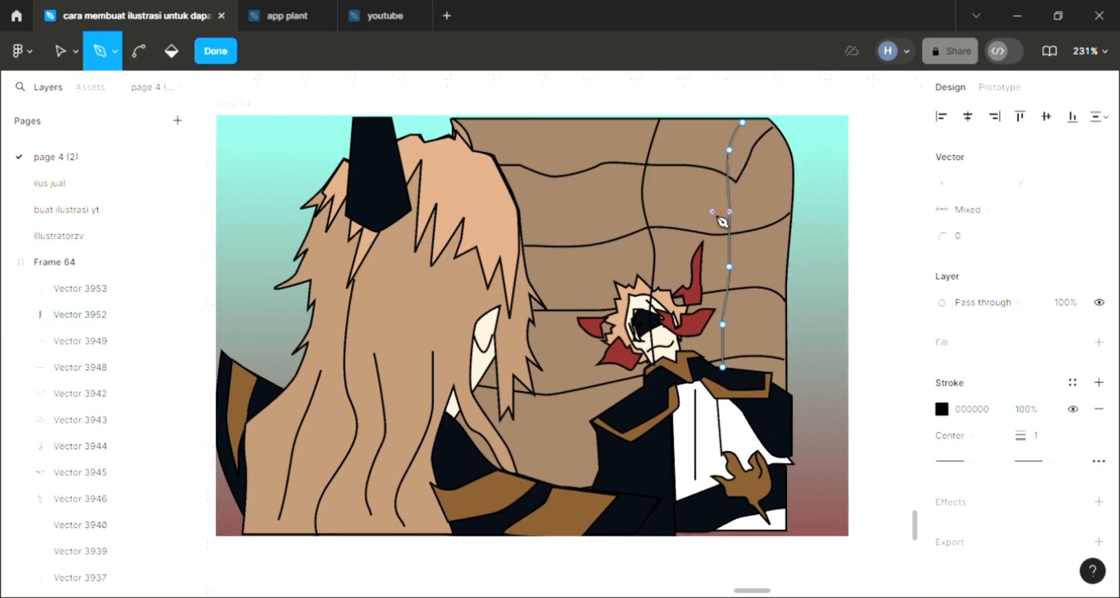
pyautogui.press('Return')
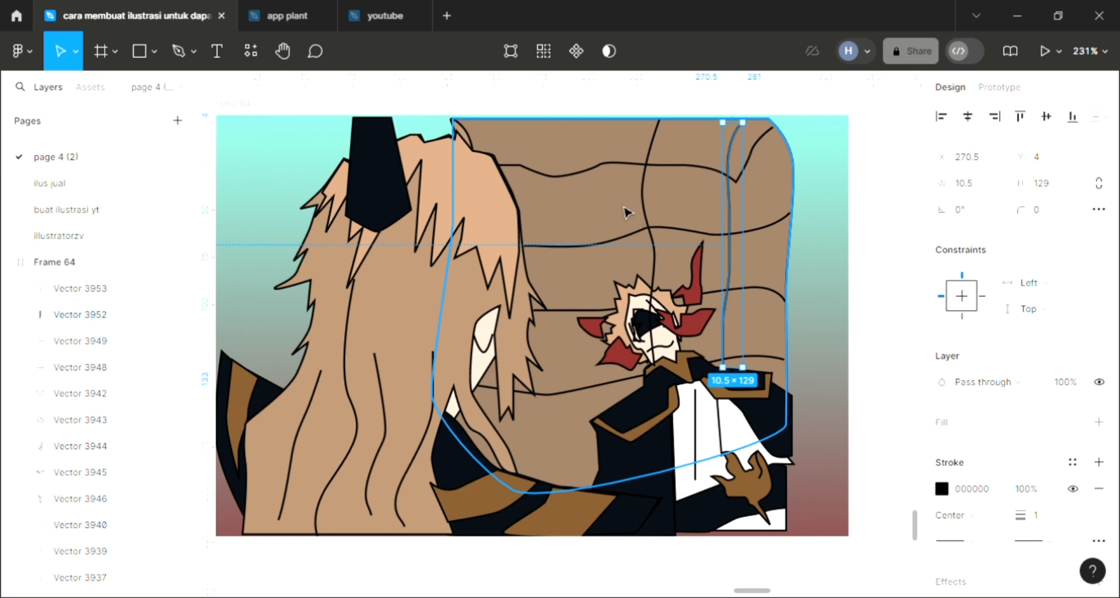
# Send both vertical creases behind the characters, and place the backrest shape behind the creases.
pyautogui.click(651, 212)
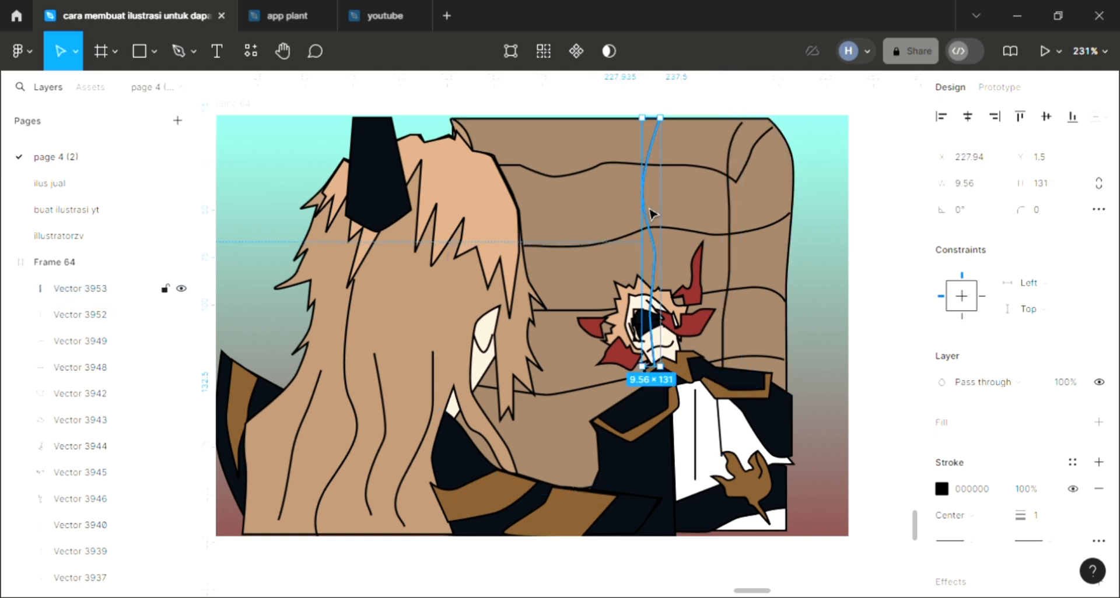
pyautogui.moveTo(651, 214); pyautogui.dragTo(735, 217)
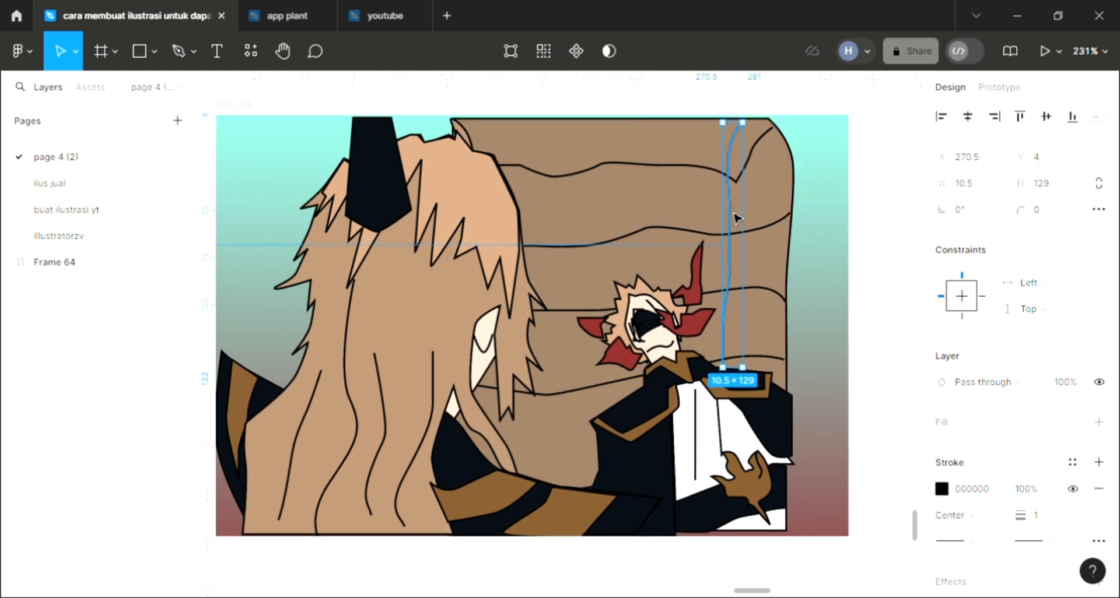
pyautogui.click(694, 214)
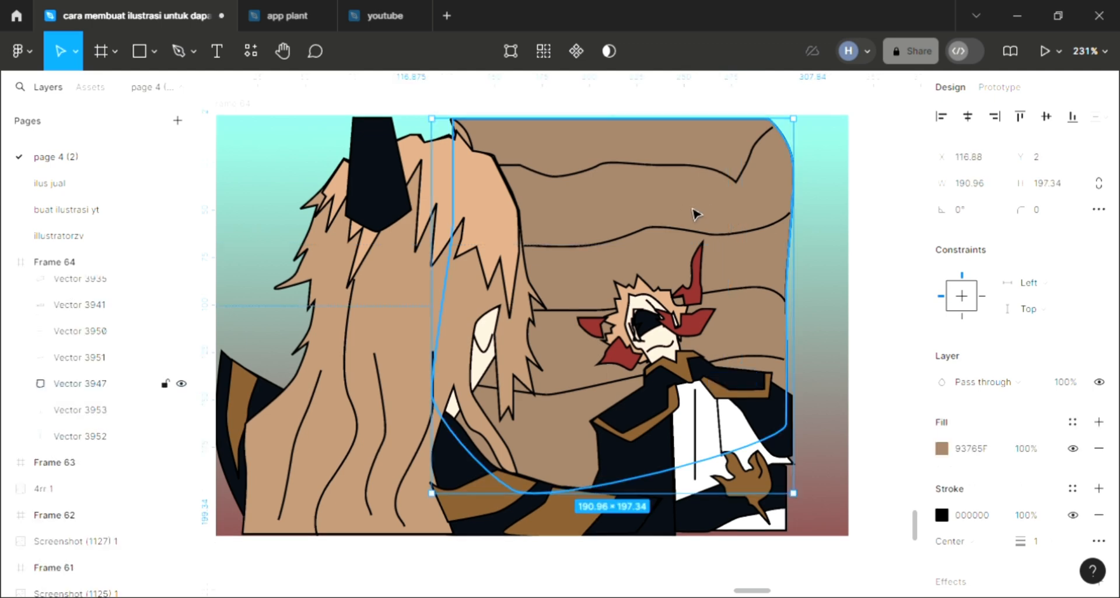
pyautogui.hotkey('ctrl', 'shift', '[')
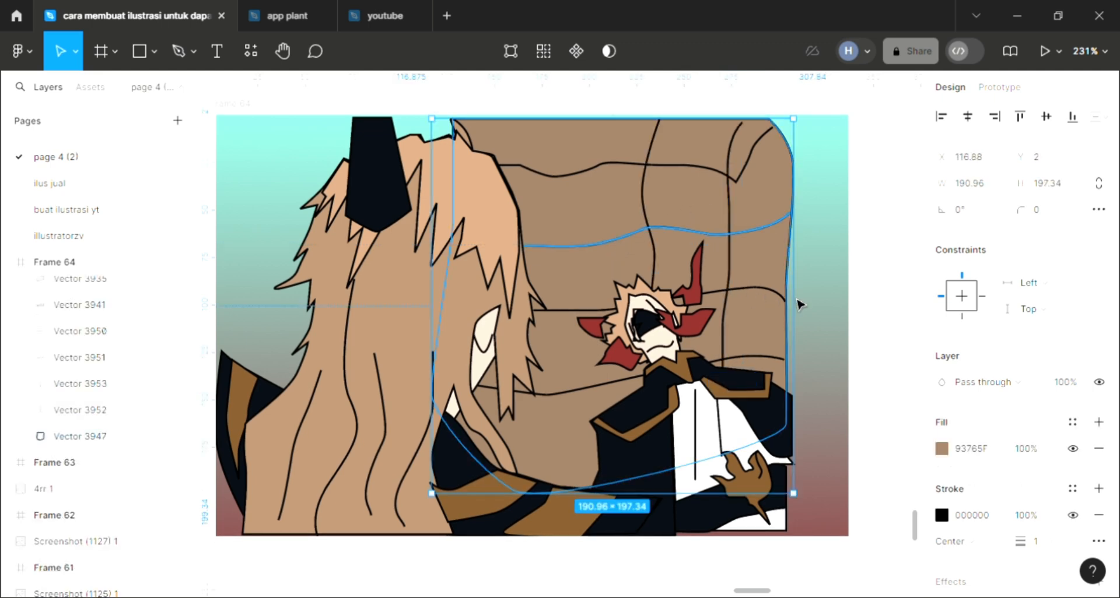
# Draw a third vertical crease beside the long hair, from the backrest's top edge down to the long-haired character's dark sleeve.
pyautogui.click(502, 92)
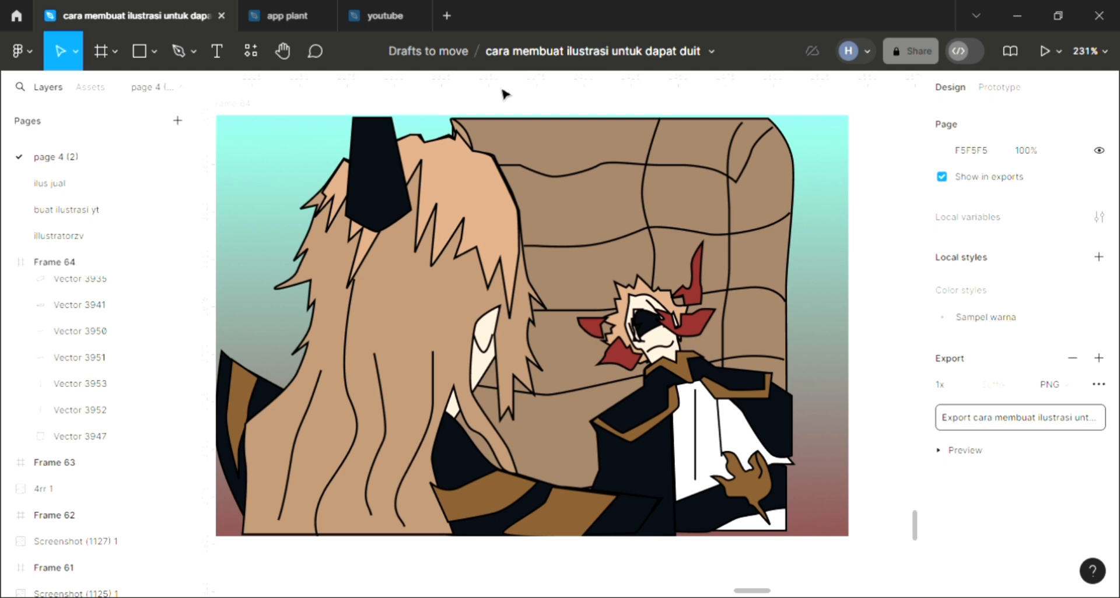
pyautogui.click(178, 50)
pyautogui.click(576, 117)
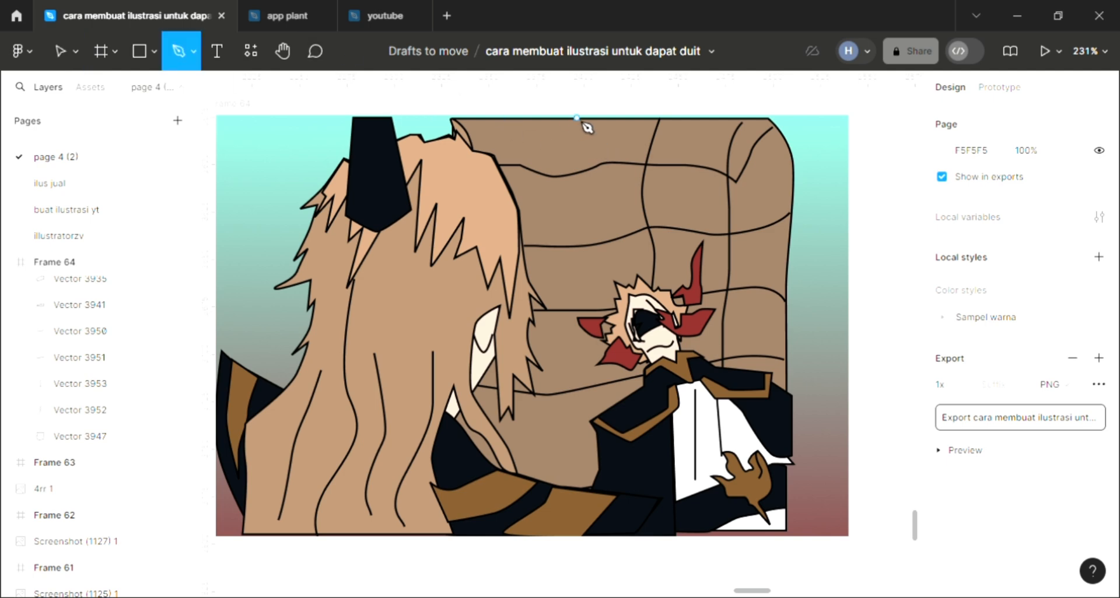
pyautogui.click(561, 153)
pyautogui.click(562, 194)
pyautogui.click(556, 226)
pyautogui.click(549, 259)
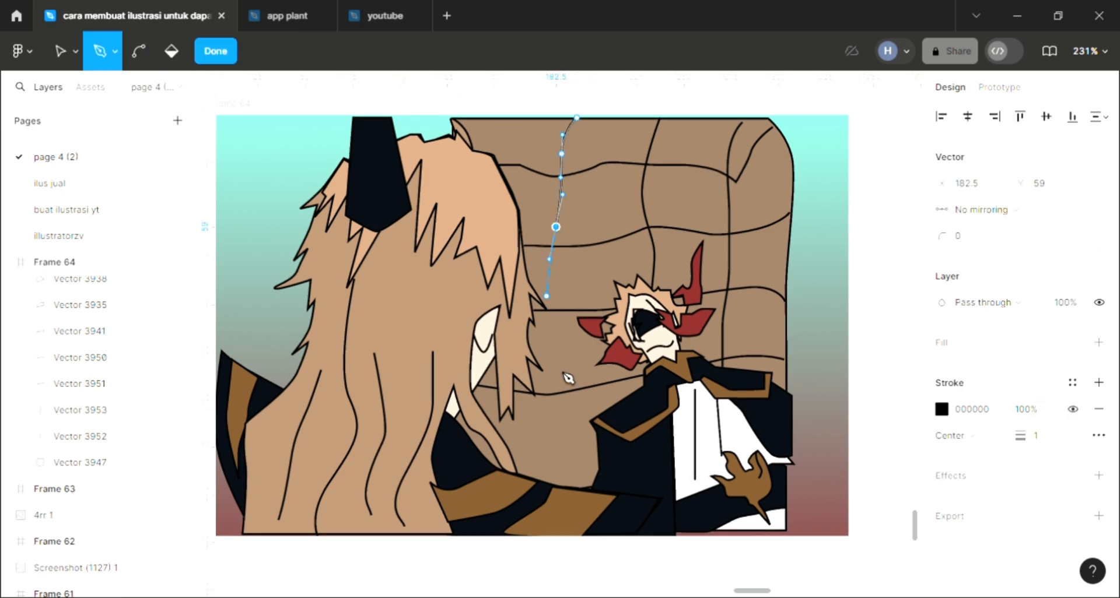
pyautogui.click(556, 347)
pyautogui.moveTo(556, 434); pyautogui.dragTo(556, 446)
pyautogui.moveTo(549, 483); pyautogui.dragTo(546, 495)
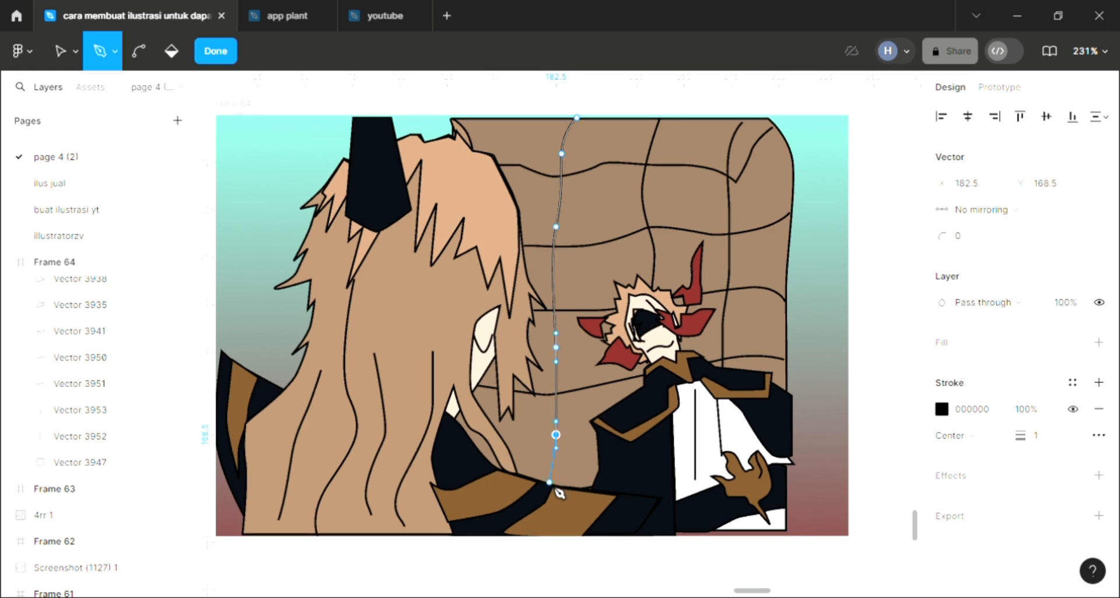
pyautogui.click(753, 352)
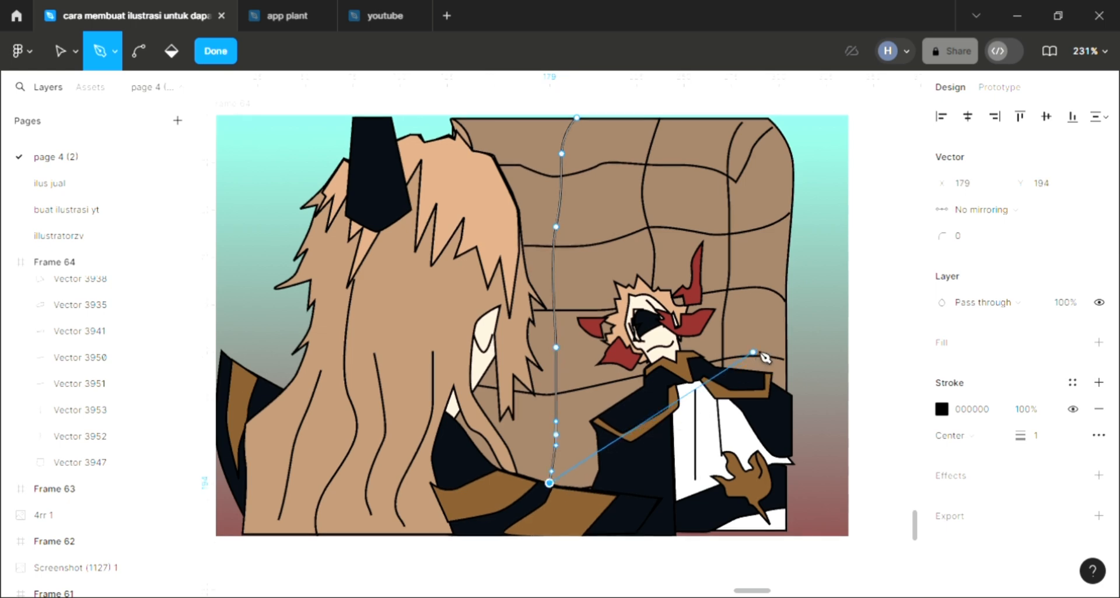
pyautogui.press('Escape')
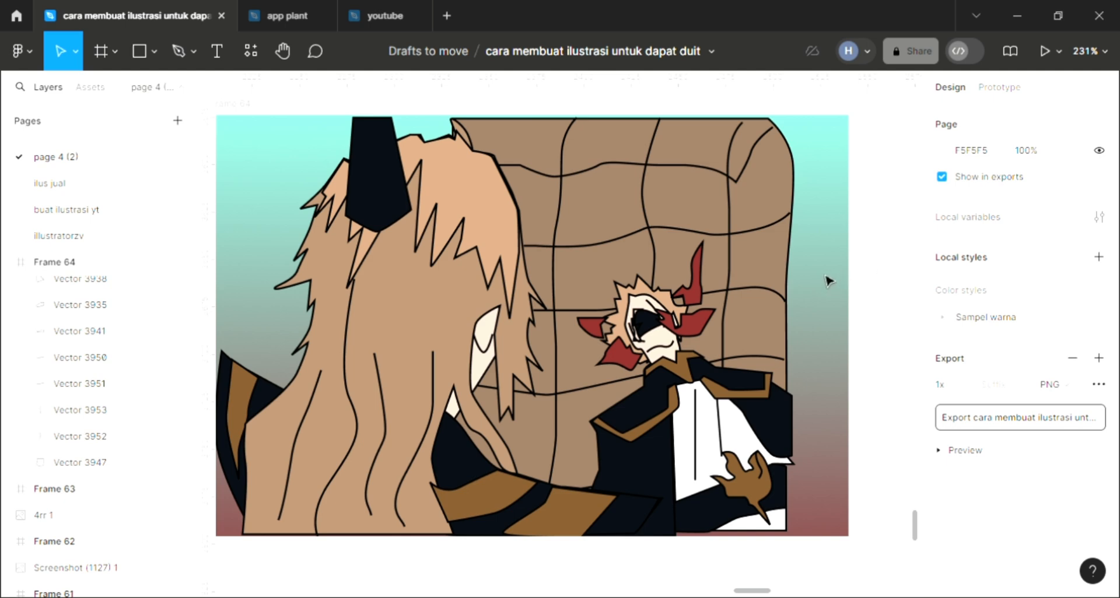
# Draw a closed, jagged shadow shape about 119.5 × 44.5 along the backrest's uppermost horizontal crease and add a fill to it.
pyautogui.click(170, 48)
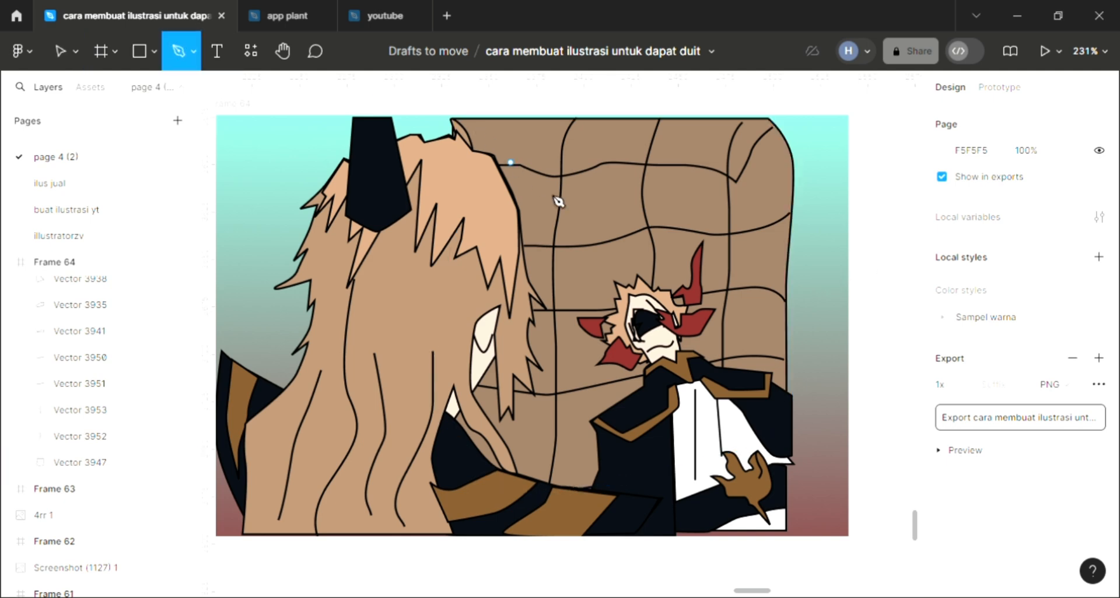
pyautogui.click(544, 167)
pyautogui.moveTo(570, 167); pyautogui.dragTo(581, 167)
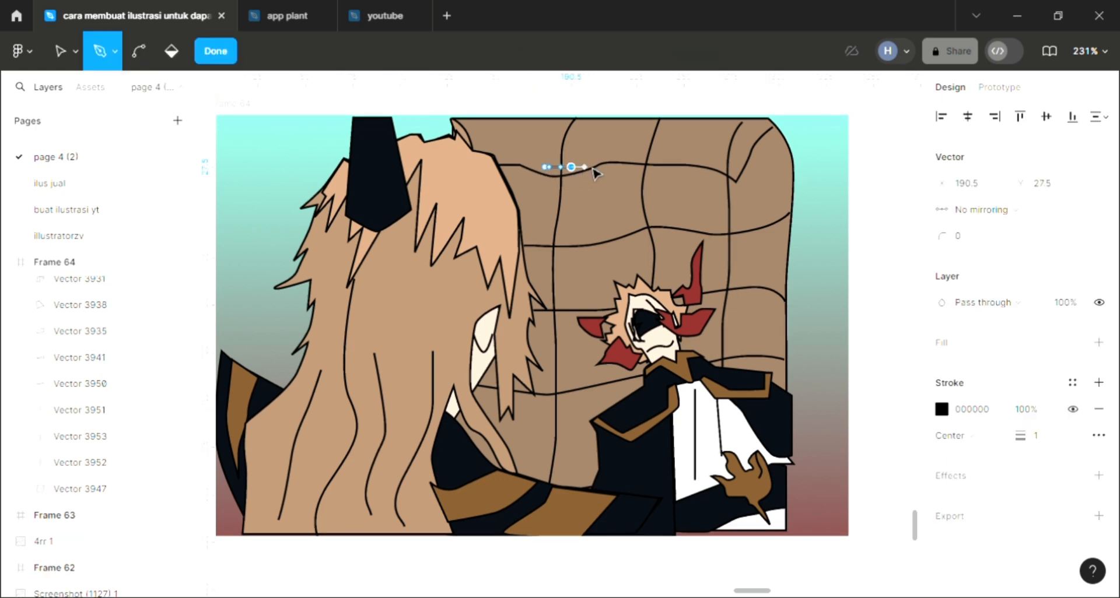
pyautogui.hotkey('ctrl', 'z')
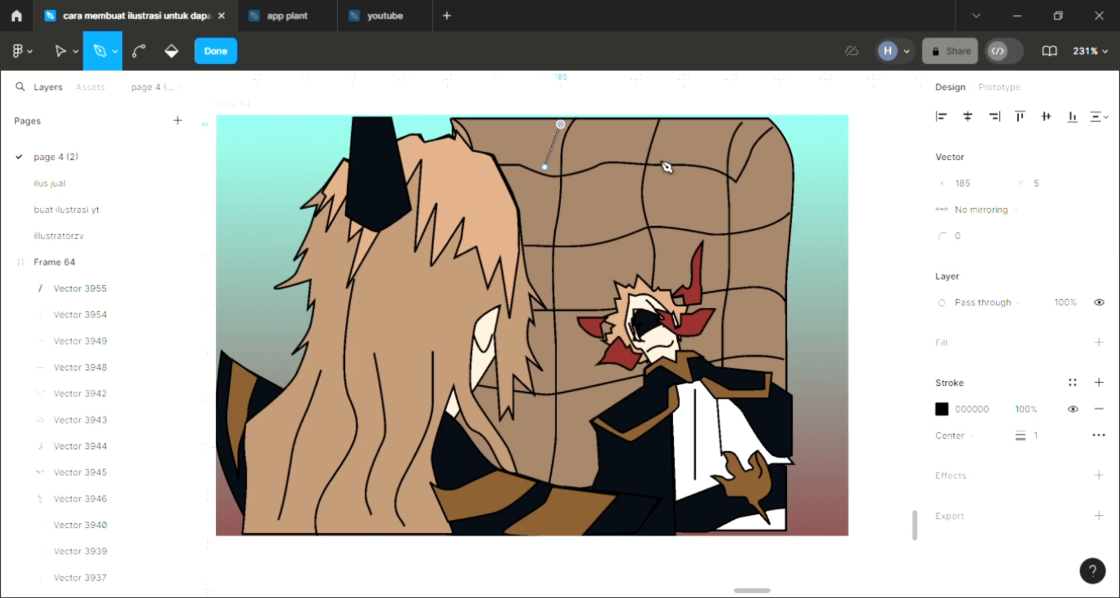
pyautogui.moveTo(671, 155); pyautogui.dragTo(750, 187)
pyautogui.moveTo(771, 146); pyautogui.dragTo(755, 215)
pyautogui.moveTo(719, 167); pyautogui.dragTo(636, 167)
pyautogui.moveTo(607, 165); pyautogui.dragTo(554, 175)
pyautogui.click(571, 173)
pyautogui.press('Escape')
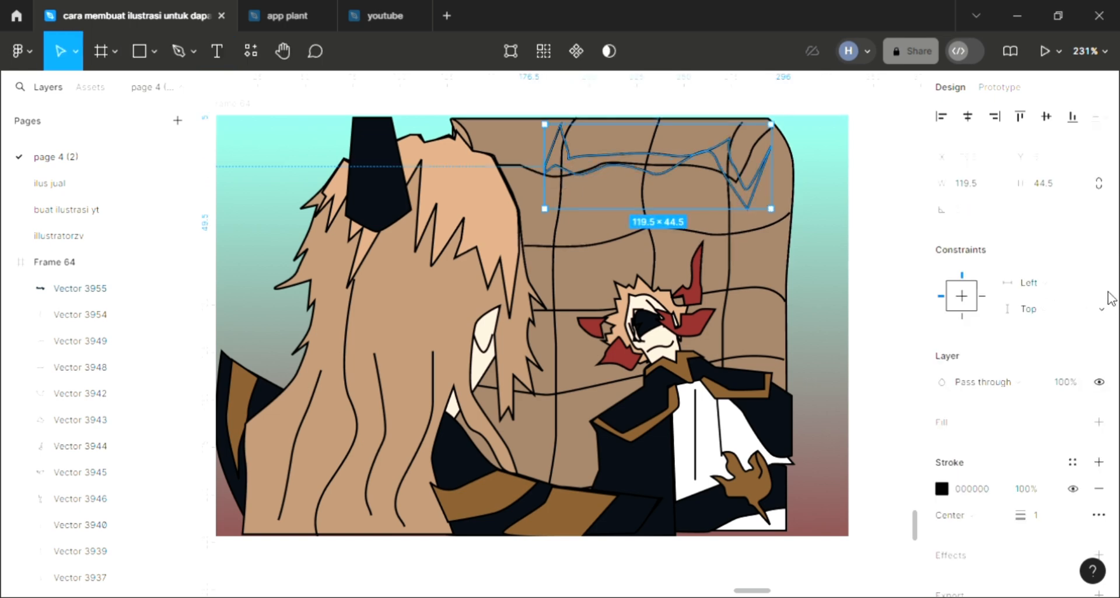
pyautogui.click(1097, 422)
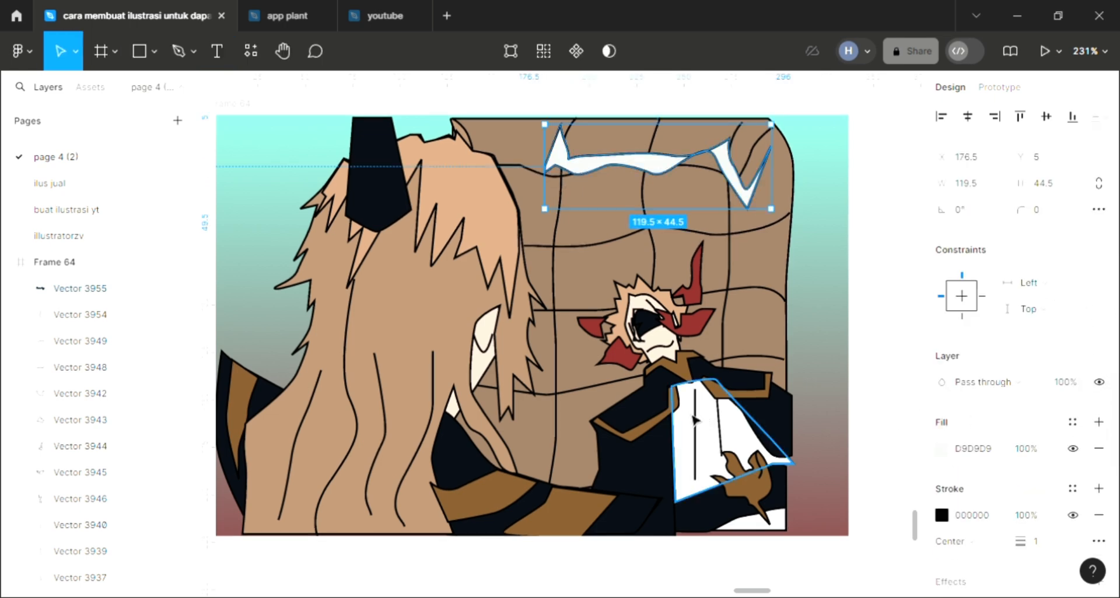
pyautogui.press('i')
pyautogui.click(966, 521)
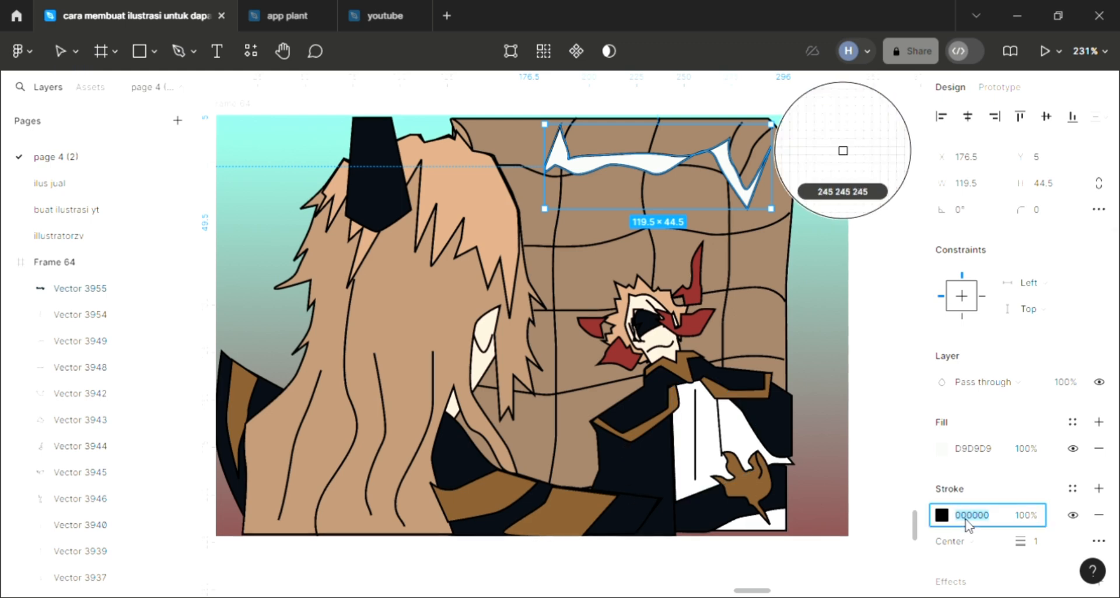
pyautogui.write('1111')
pyautogui.press('Return')
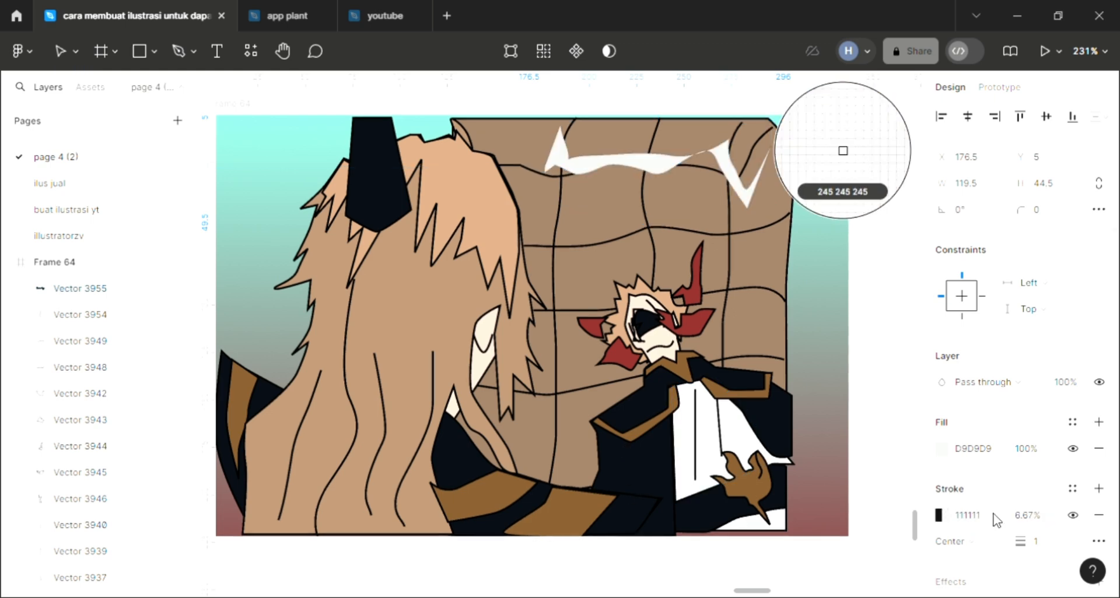
pyautogui.click(1026, 518)
pyautogui.write('6')
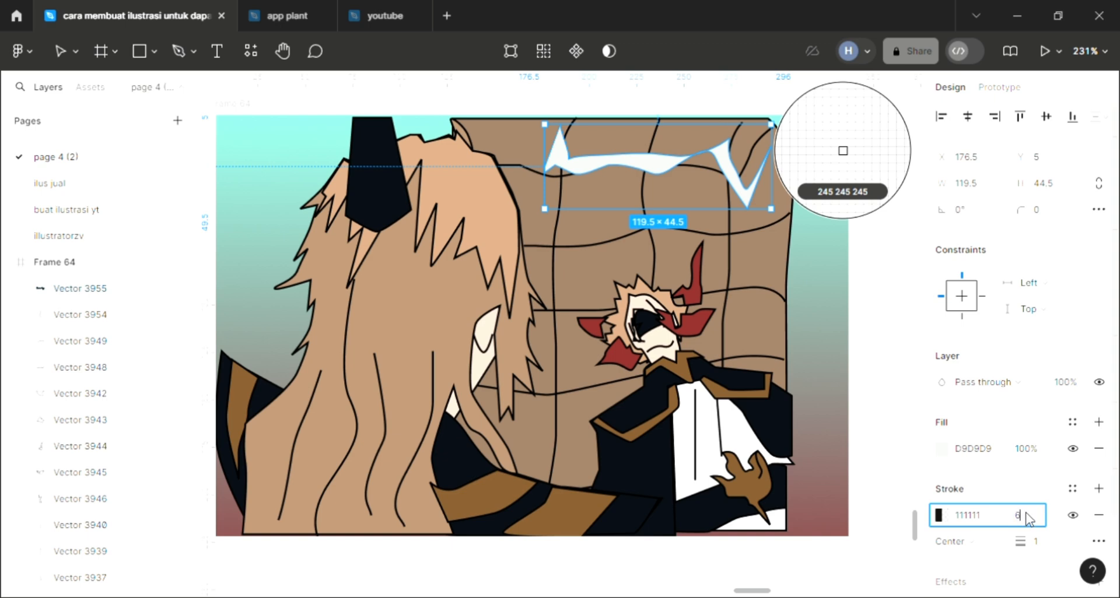
pyautogui.write('0')
pyautogui.press('Return')
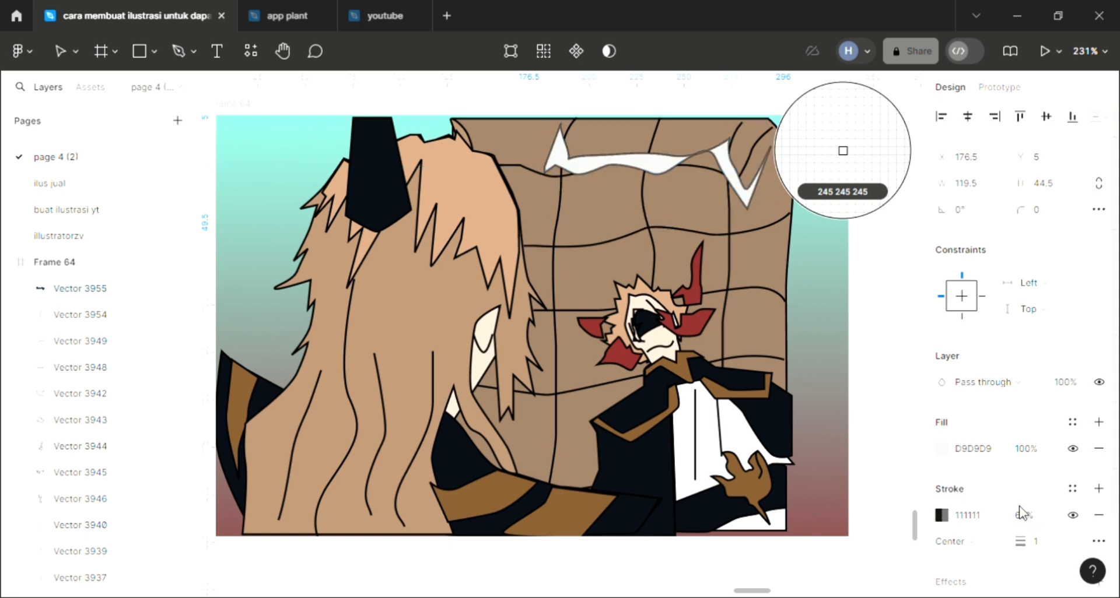
pyautogui.hotkey('ctrl', 'z')
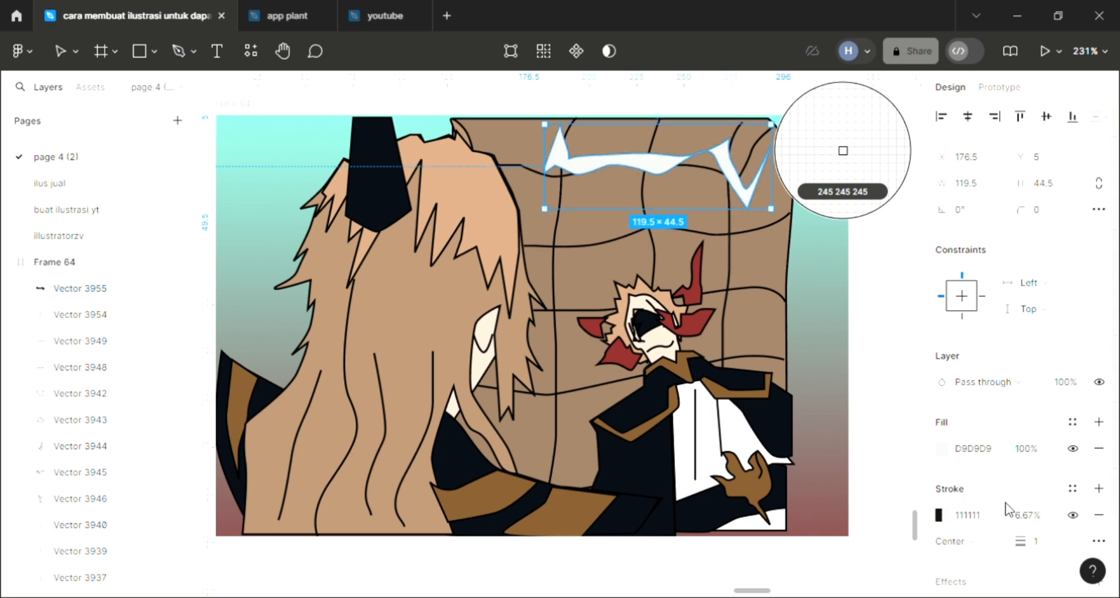
pyautogui.hotkey('ctrl', 'z')
# Set the shadow shape's fill to 111111 at 60% opacity and remove its stroke.
pyautogui.click(975, 450)
pyautogui.write('11')
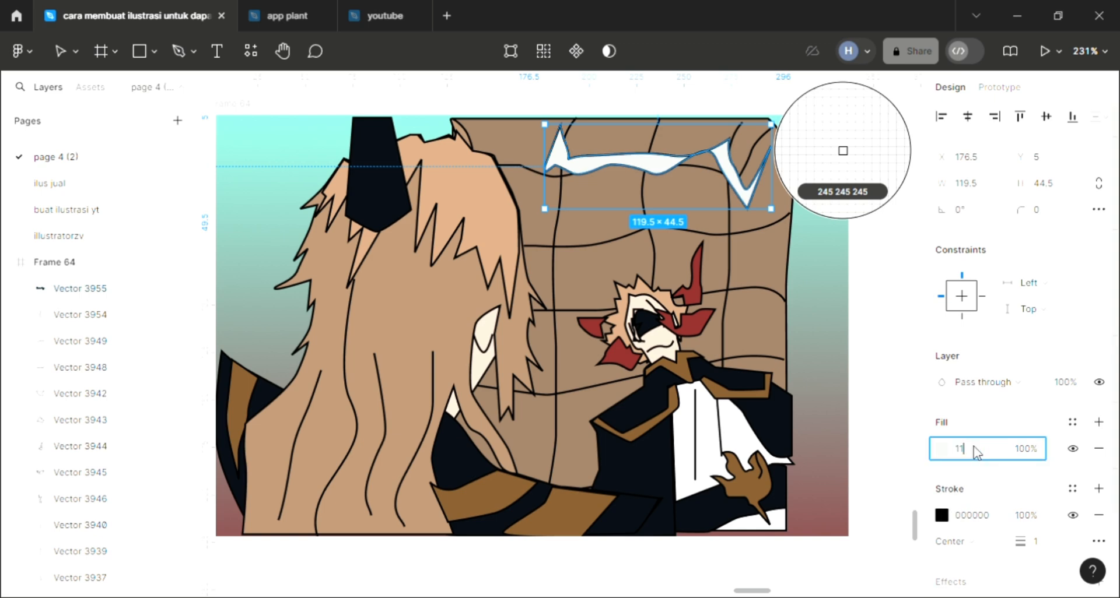
pyautogui.write('11111')
pyautogui.press('Return')
pyautogui.click(1029, 455)
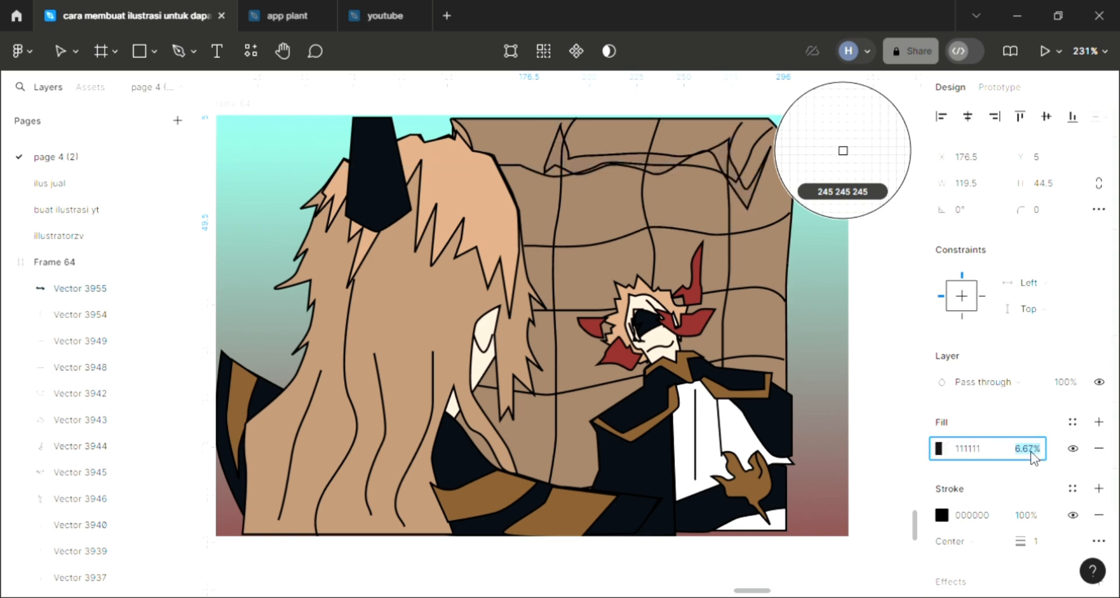
pyautogui.write('60')
pyautogui.press('Return')
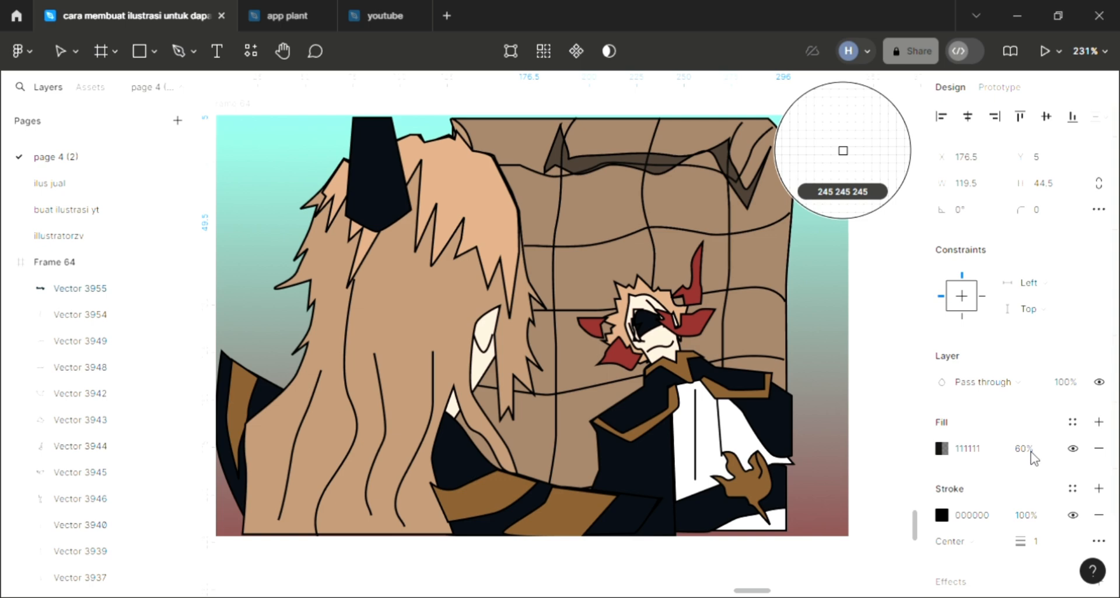
pyautogui.click(1097, 515)
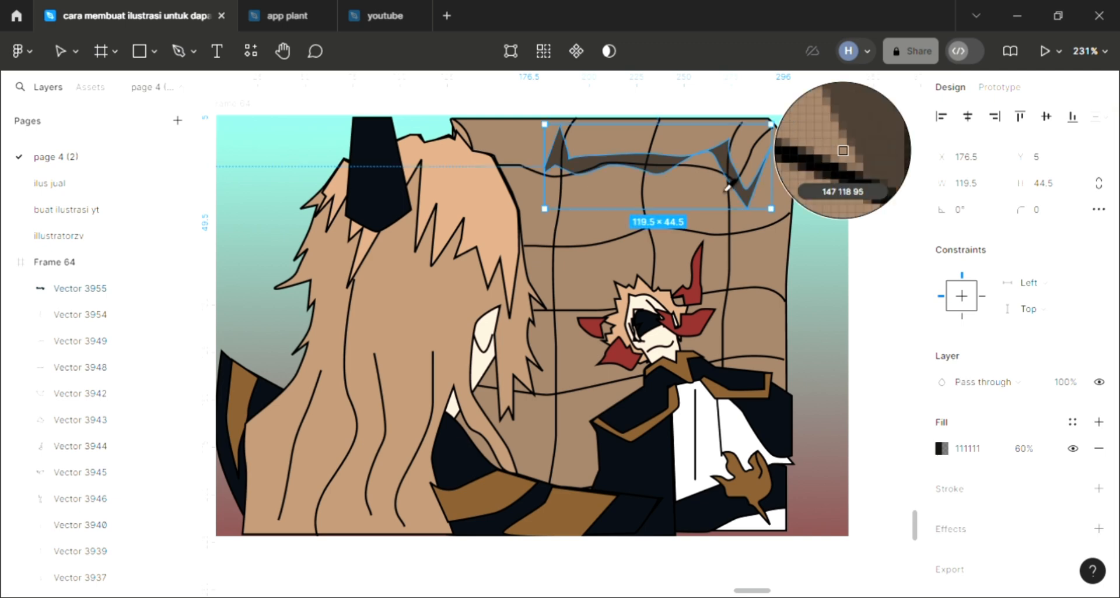
pyautogui.press('Escape')
# Bend the lower edge of the shadow shape downward near its right-hand peak and finish editing the shape.
pyautogui.doubleClick(717, 171)
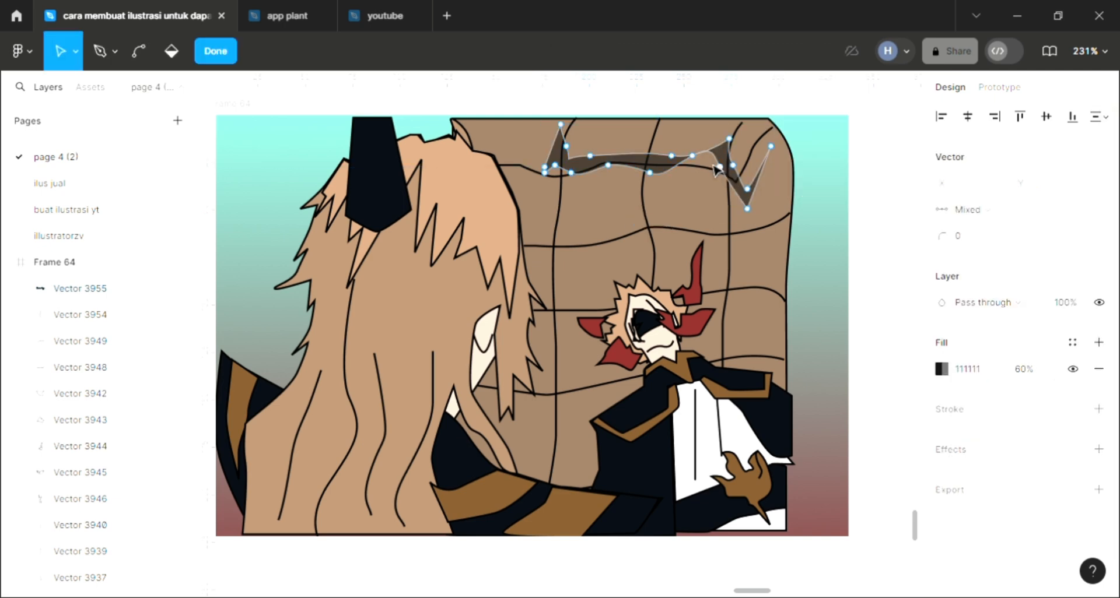
pyautogui.moveTo(694, 162); pyautogui.dragTo(695, 183)
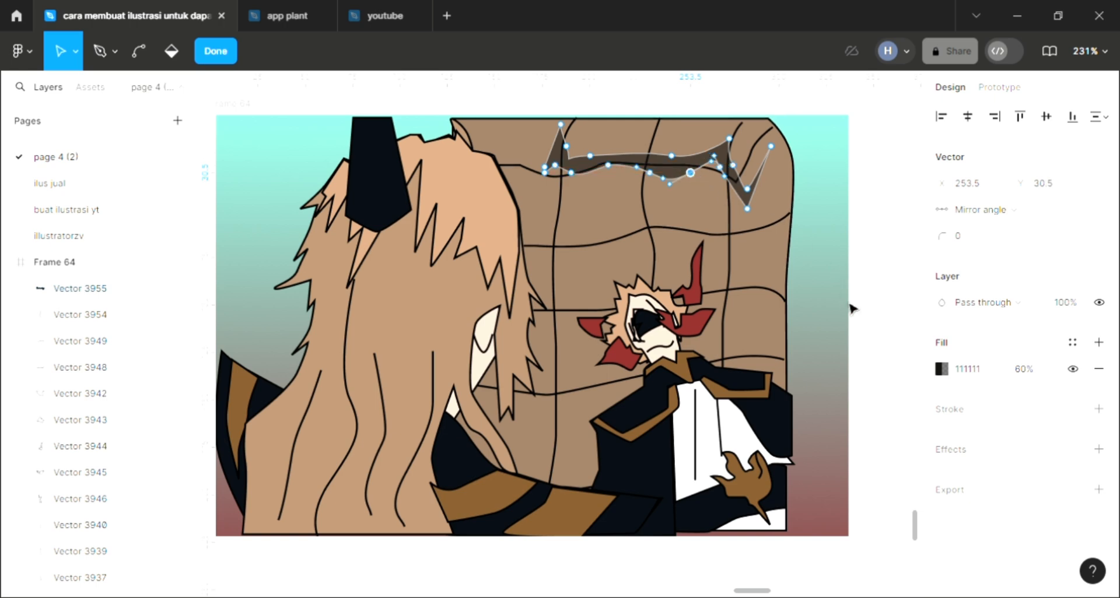
pyautogui.hscroll(-2, 852, 308)
pyautogui.doubleClick(894, 265)
pyautogui.click(894, 265)
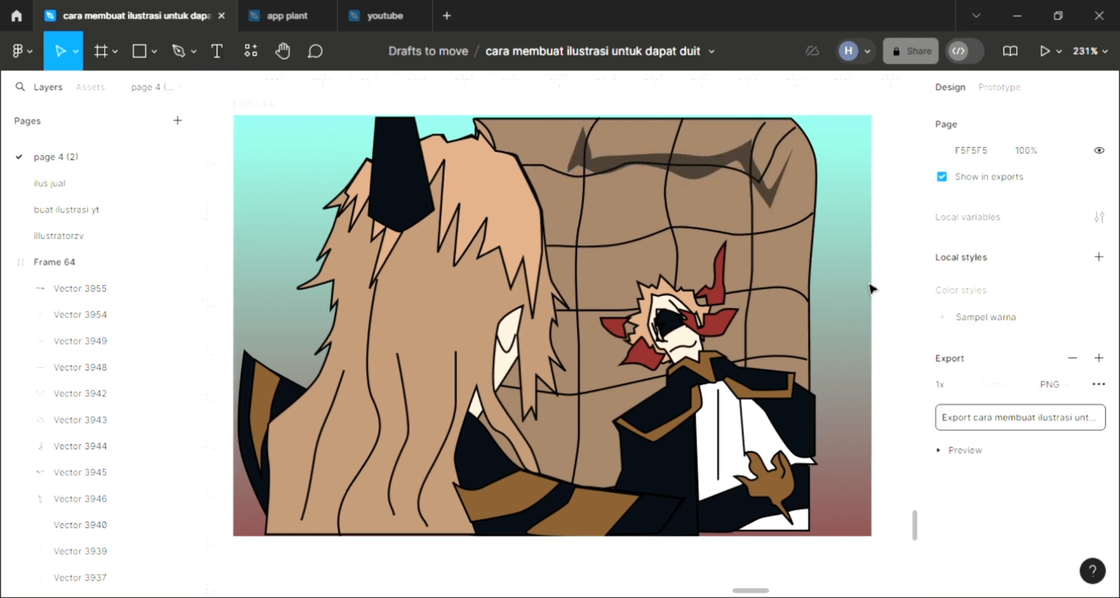
pyautogui.scroll(-1, 865, 299)
pyautogui.keyDown('ctrl'); pyautogui.scroll(-3, 865, 298); pyautogui.keyUp('ctrl')
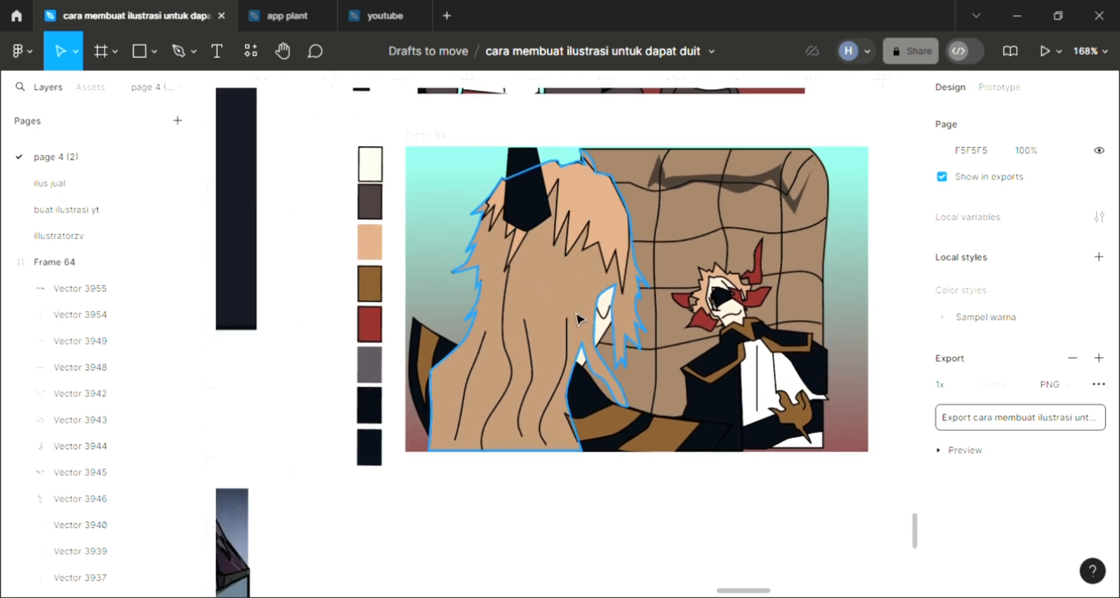
pyautogui.keyDown('ctrl'); pyautogui.scroll(2, 580, 318); pyautogui.keyUp('ctrl')
pyautogui.keyDown('ctrl'); pyautogui.scroll(2, 580, 318); pyautogui.keyUp('ctrl')
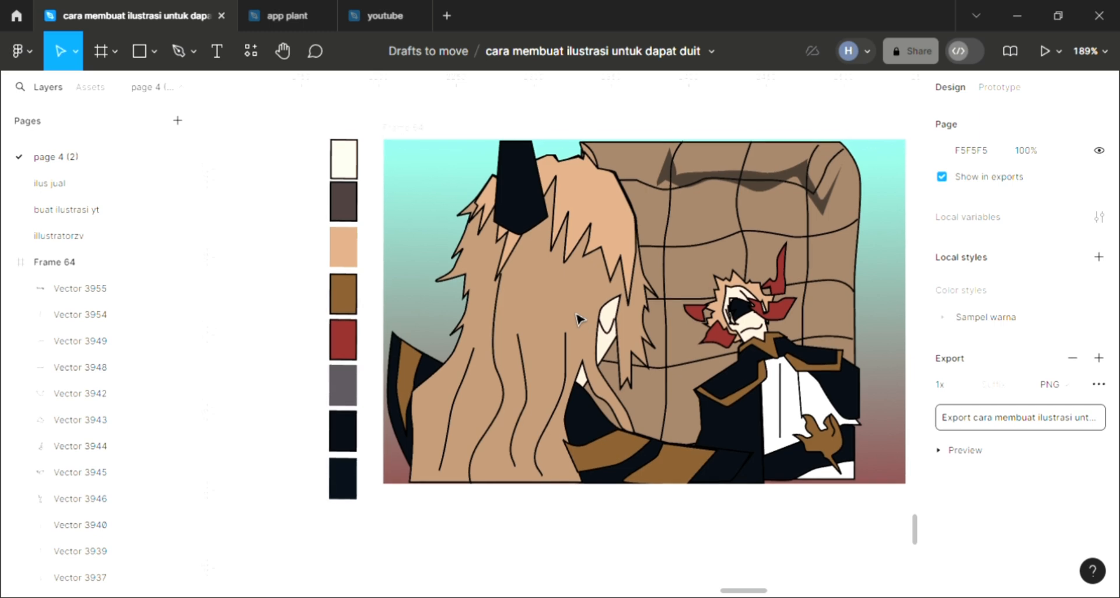
pyautogui.keyDown('ctrl'); pyautogui.scroll(4, 579, 318); pyautogui.keyUp('ctrl')
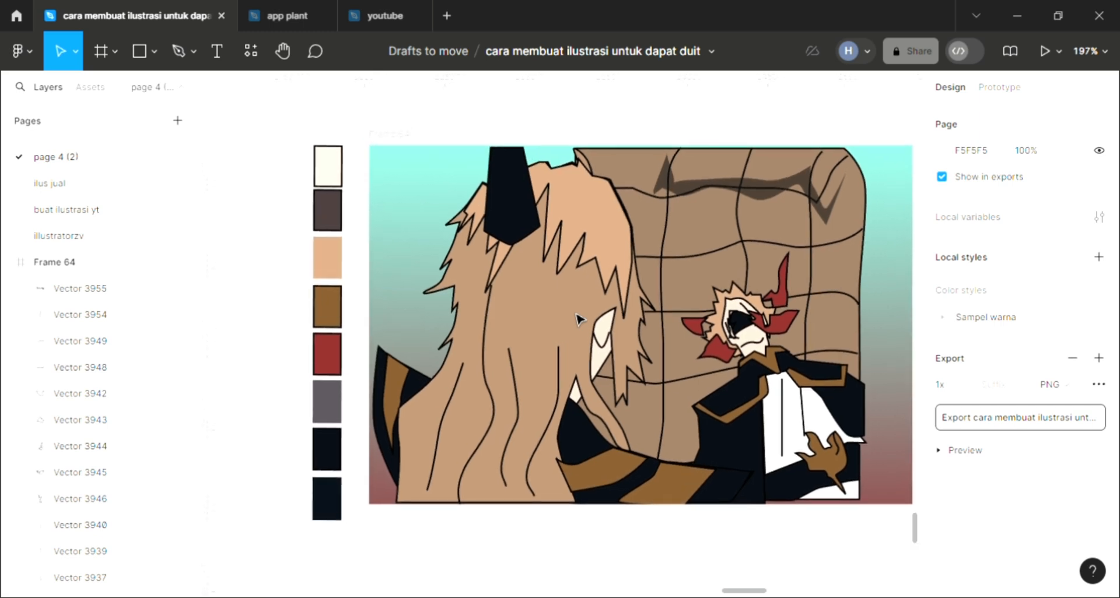
pyautogui.hscroll(3, 577, 317)
pyautogui.scroll(2, 577, 318)
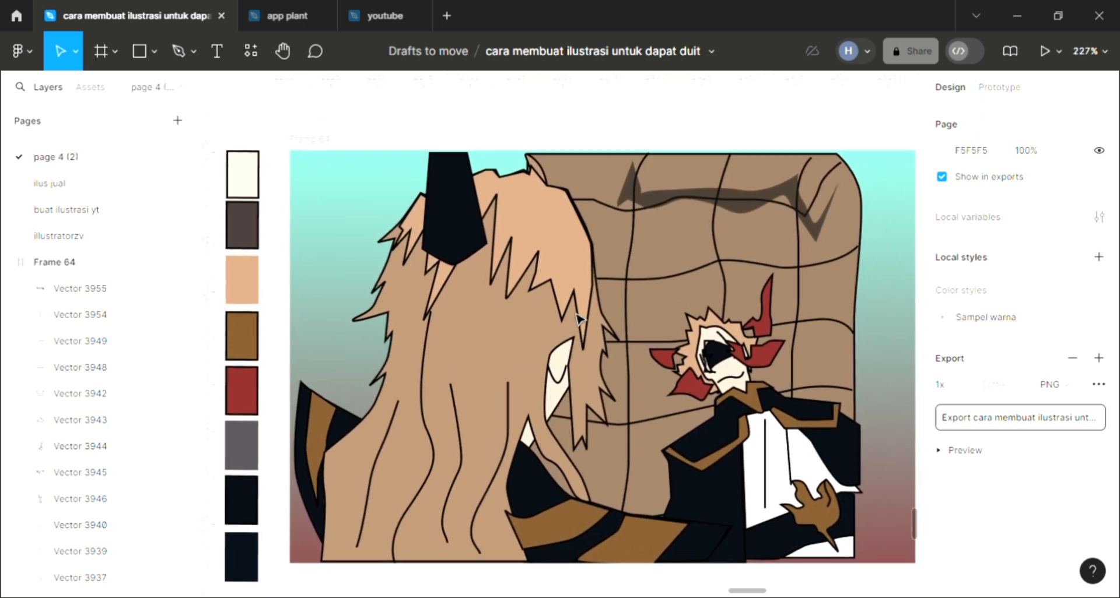
pyautogui.hscroll(2, 578, 318)
pyautogui.scroll(-1, 577, 318)
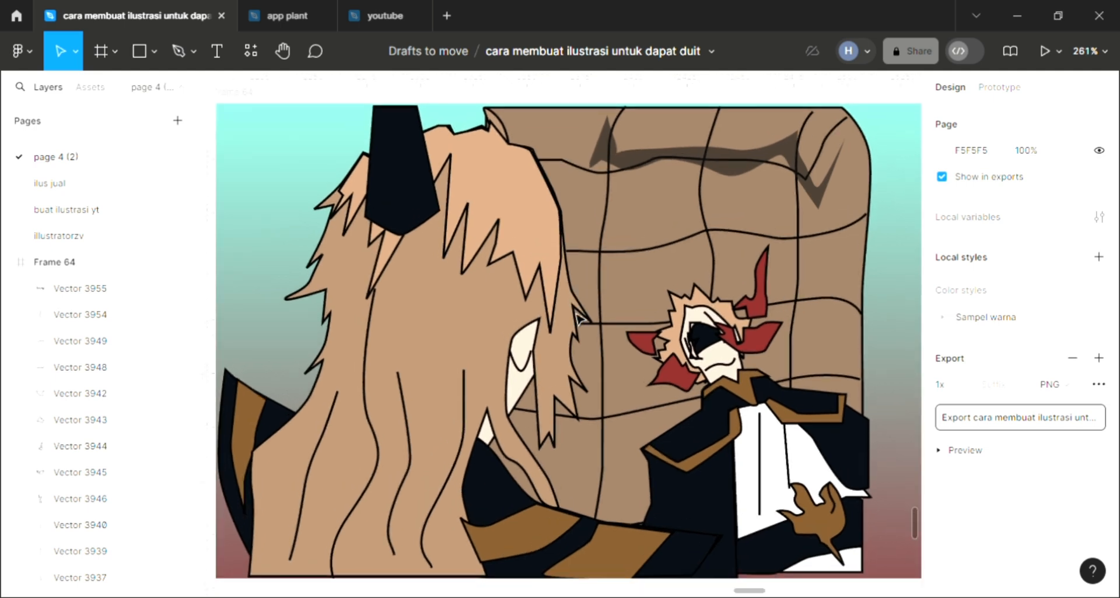
pyautogui.hscroll(-3, 577, 318)
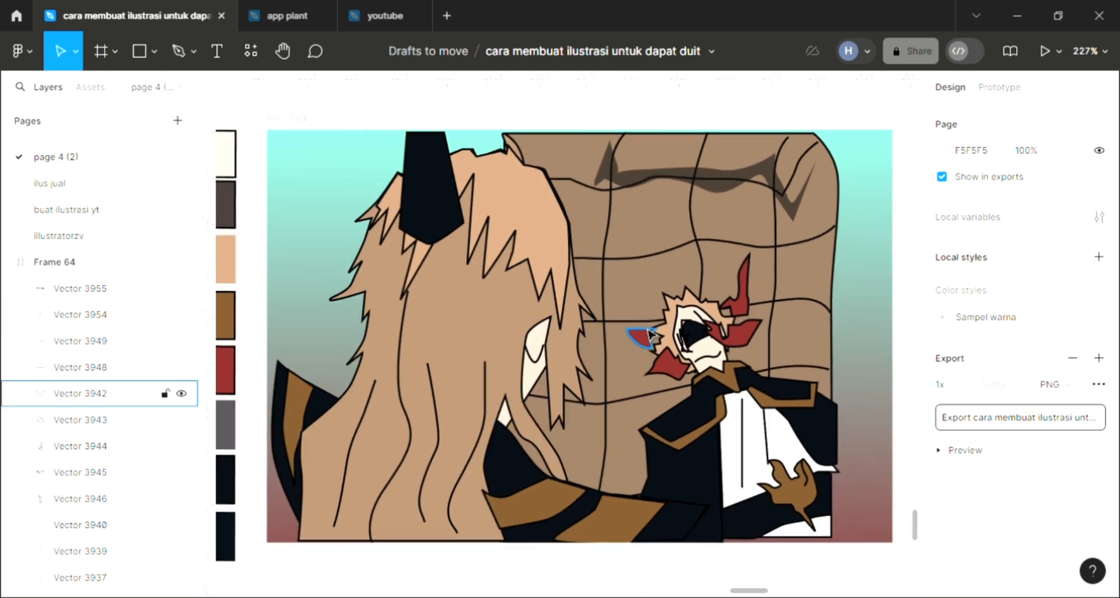
pyautogui.keyDown('ctrl'); pyautogui.scroll(1, 650, 337); pyautogui.keyUp('ctrl')
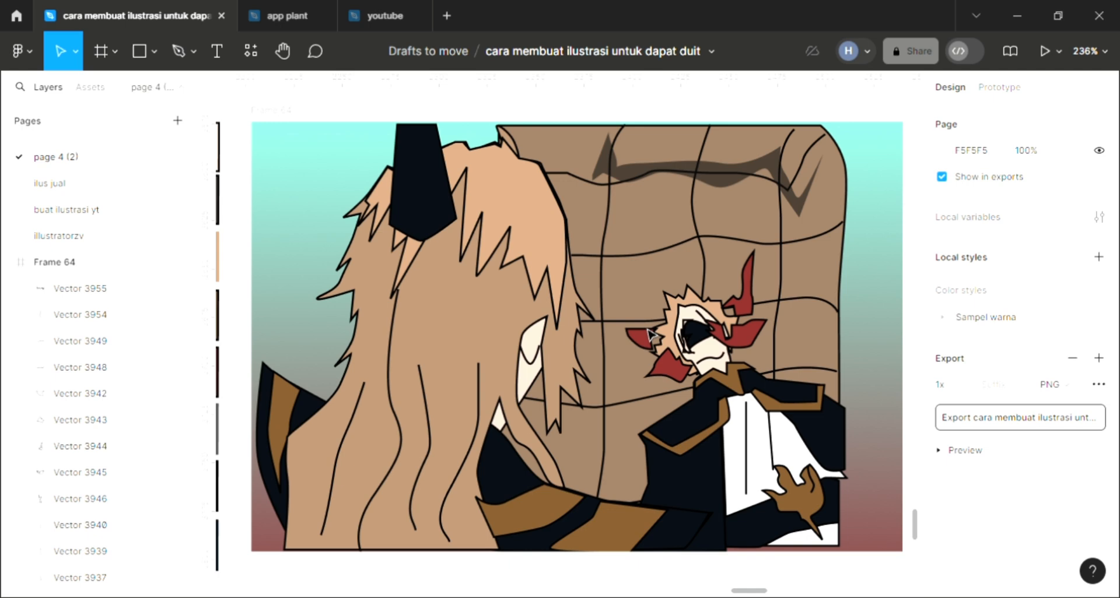
pyautogui.scroll(-1, 651, 335)
pyautogui.scroll(1, 650, 335)
pyautogui.keyDown('ctrl'); pyautogui.scroll(1, 650, 337); pyautogui.keyUp('ctrl')
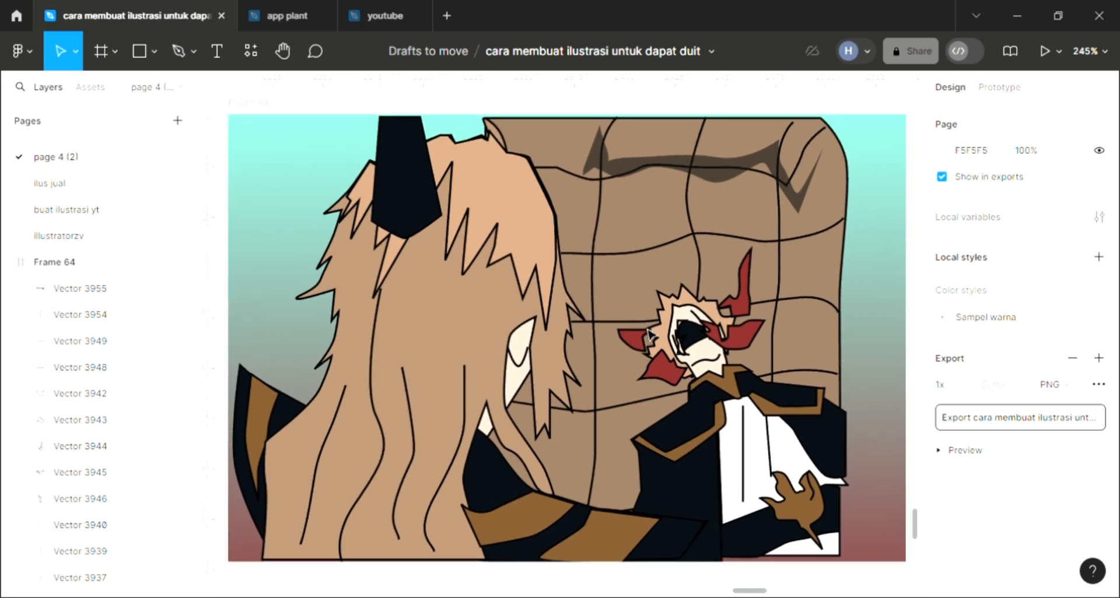